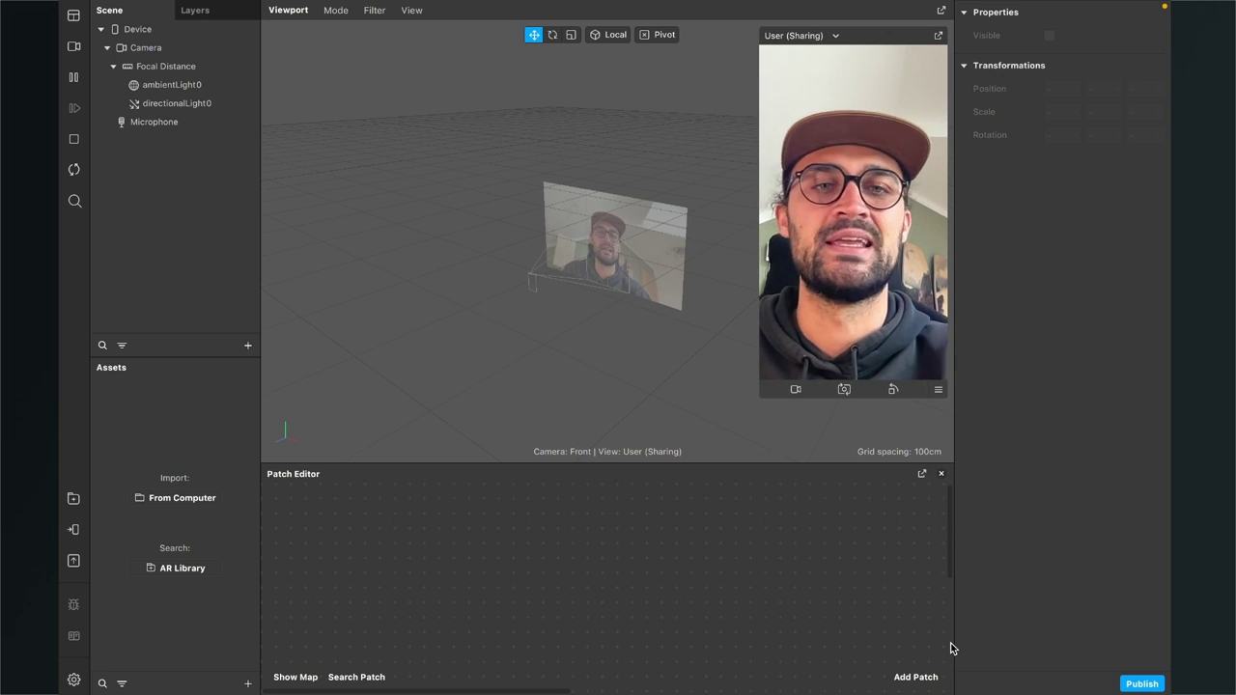
Switch to the browser and download the complete shared Quiz Filter folder from Dropbox
{"action": "key", "text": "ctrl+Right"}
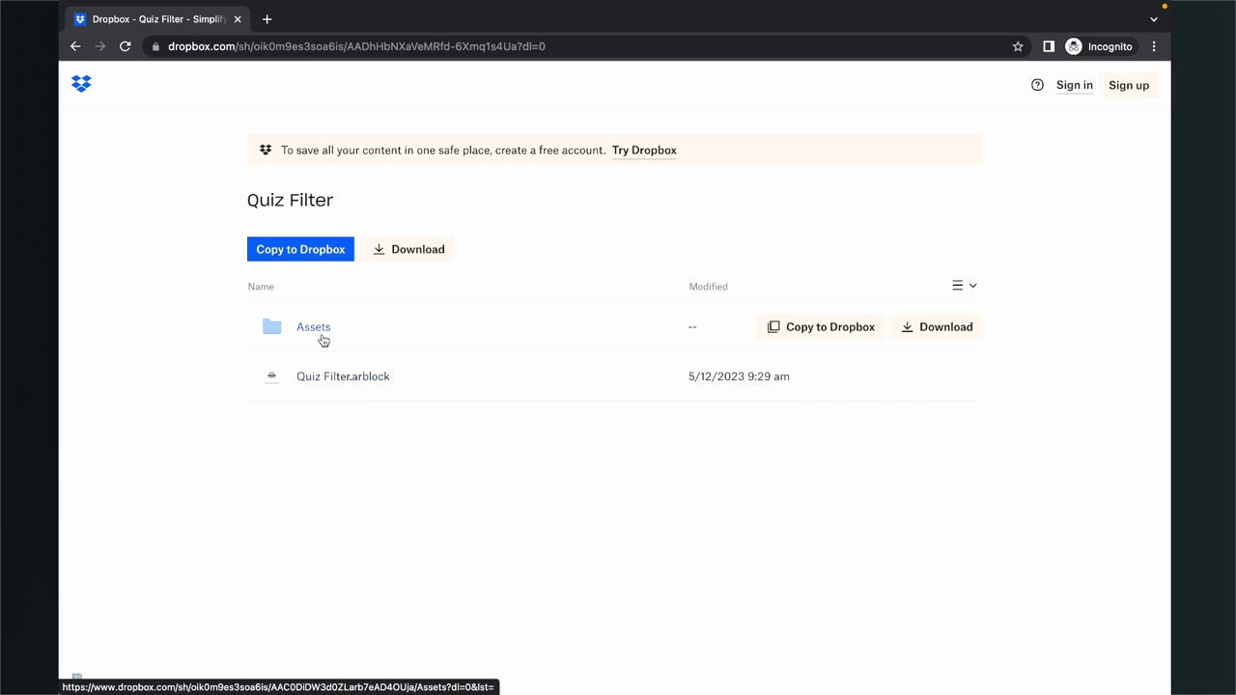
{"action": "left_click", "coordinate": [418, 249]}
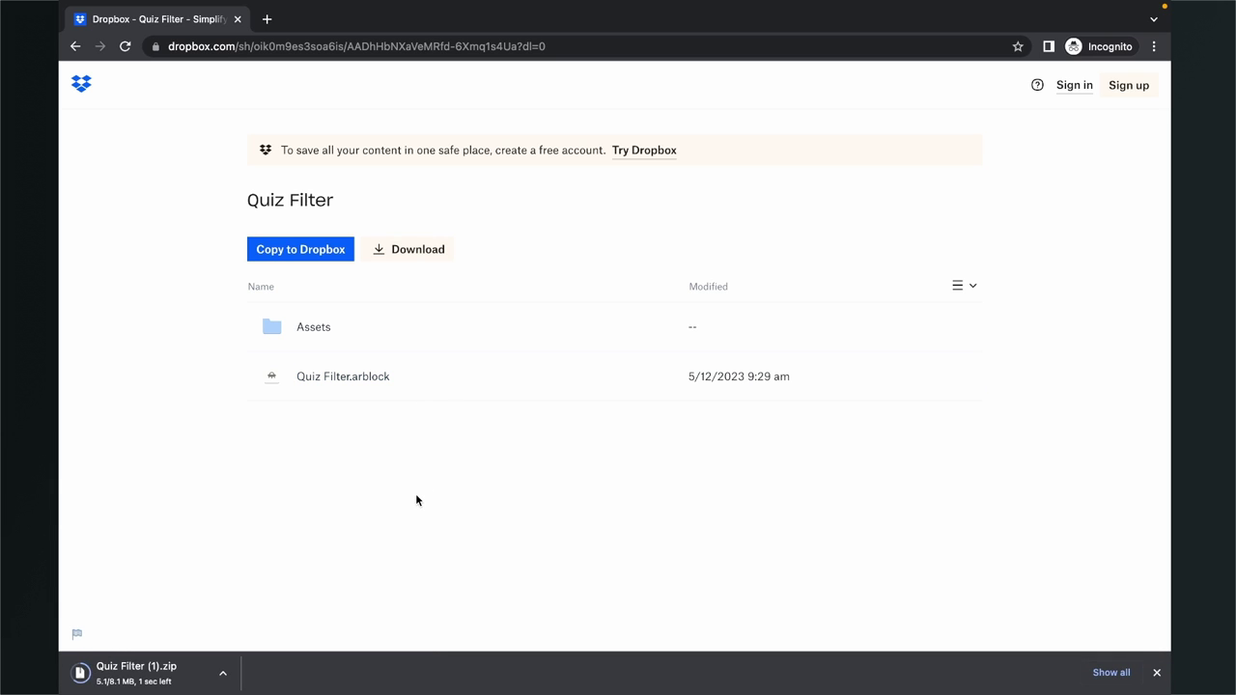
Switch to the Quiz Filter Template in Figma and look over its components, question cards, answer buttons, right/wrong icons and scoreboard
{"action": "key", "text": "ctrl+Left"}
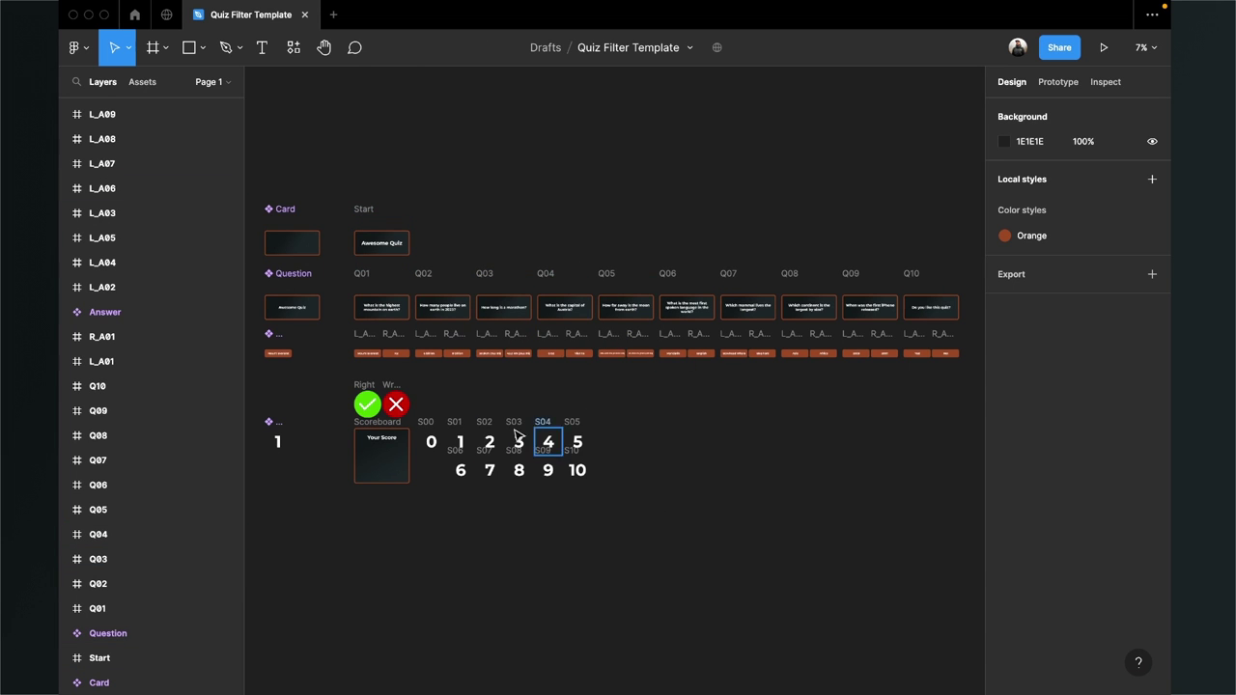
{"action": "scroll", "coordinate": [433, 334], "scroll_direction": "up", "scroll_amount": 5, "text": "ctrl"}
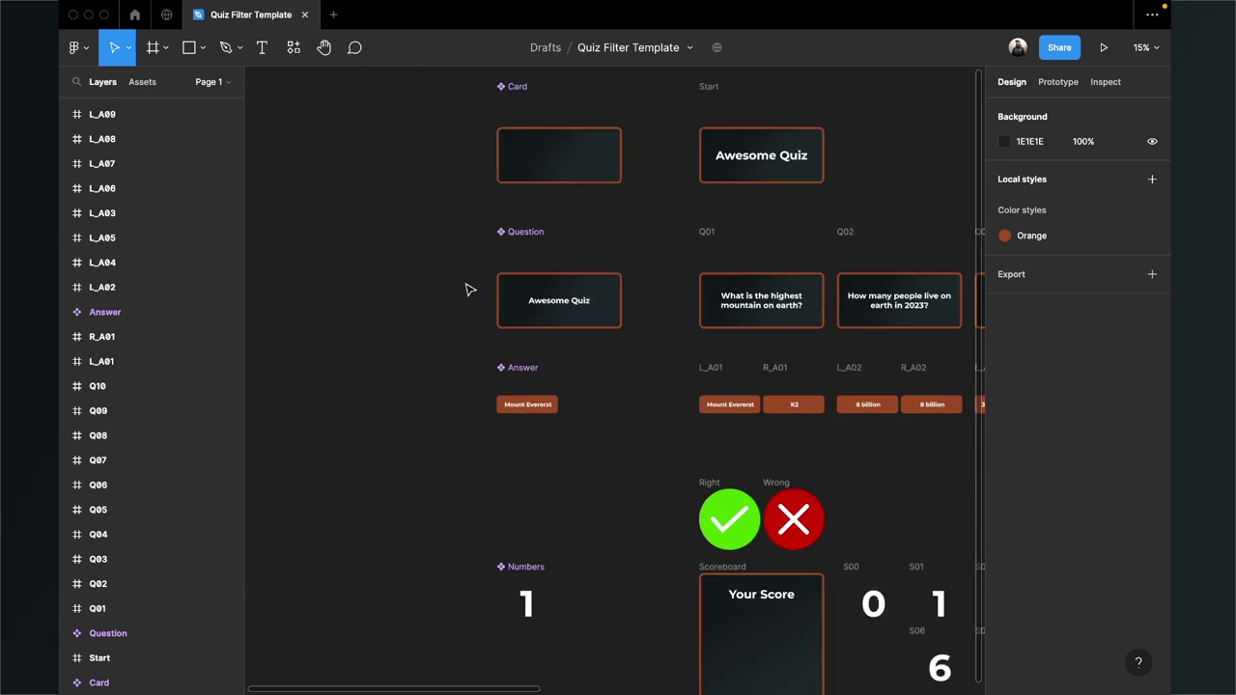
{"action": "scroll", "coordinate": [566, 400], "scroll_direction": "down", "scroll_amount": 2, "text": "ctrl"}
{"action": "scroll", "coordinate": [566, 400], "scroll_direction": "right", "scroll_amount": 10, "text": "shift"}
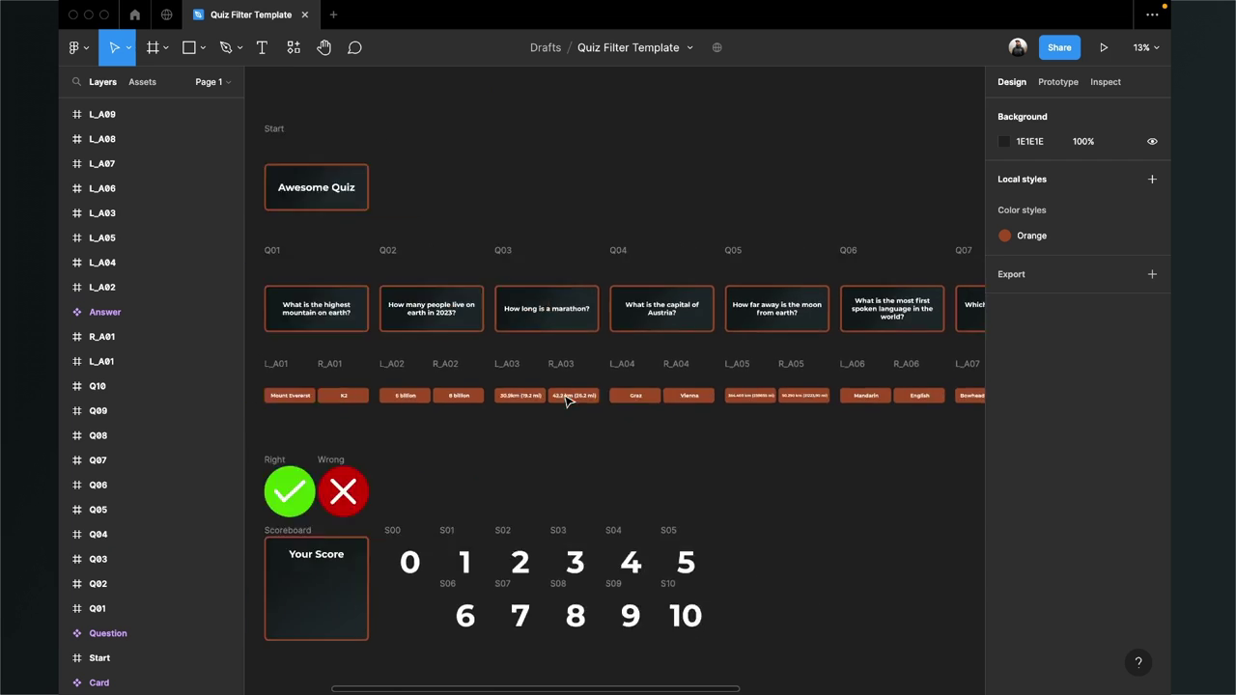
{"action": "scroll", "coordinate": [486, 419], "scroll_direction": "left", "scroll_amount": 8, "text": "shift"}
{"action": "scroll", "coordinate": [486, 419], "scroll_direction": "down", "scroll_amount": 3}
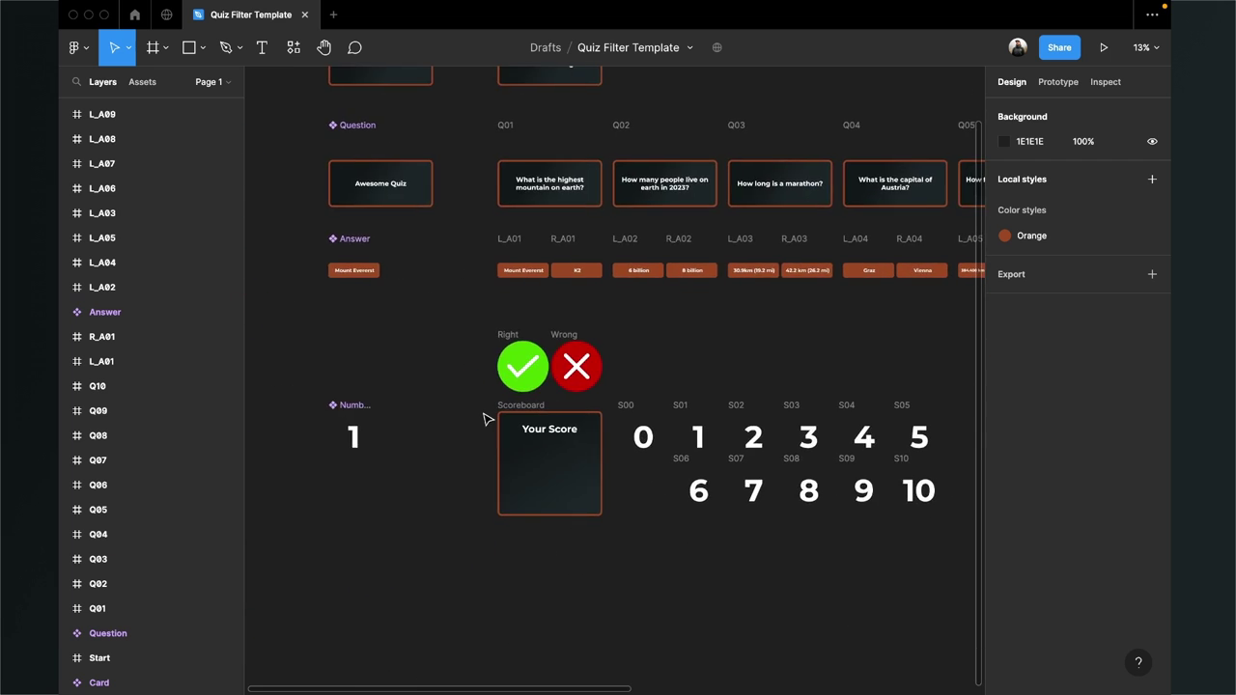
{"action": "scroll", "coordinate": [452, 319], "scroll_direction": "up", "scroll_amount": 3}
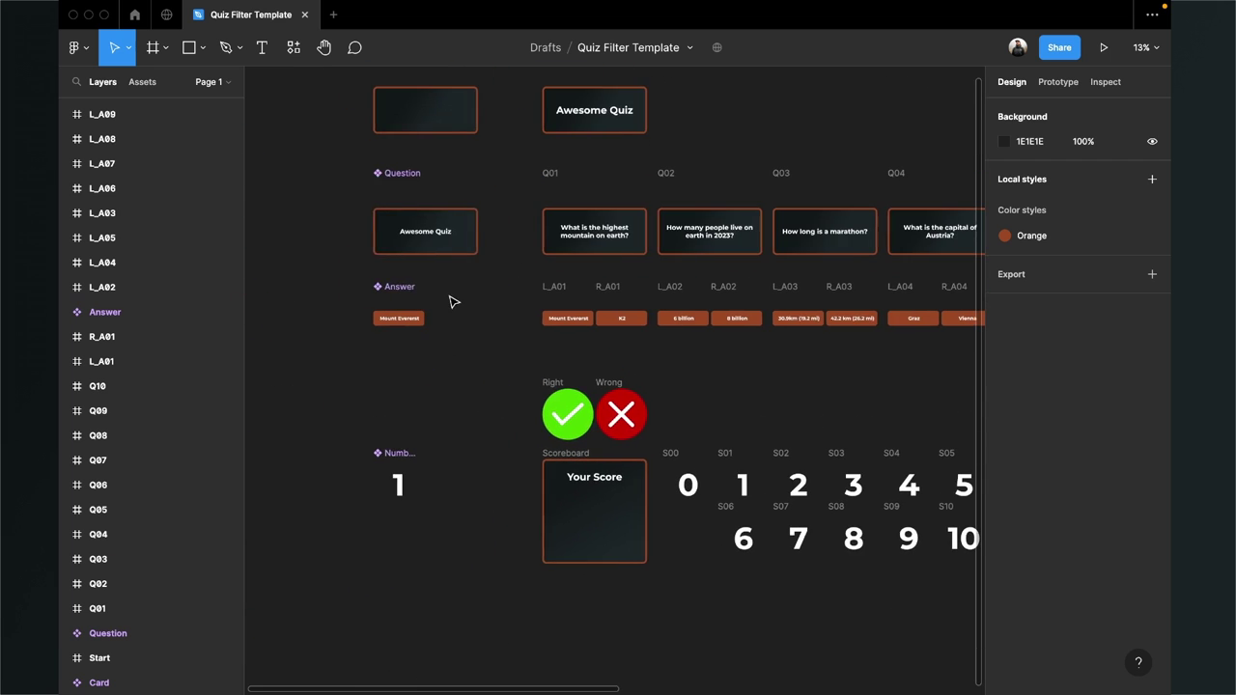
Change the first colour stop of the Question component's linear gradient to 3C5458
{"action": "scroll", "coordinate": [439, 231], "scroll_direction": "up", "scroll_amount": 8, "text": "ctrl"}
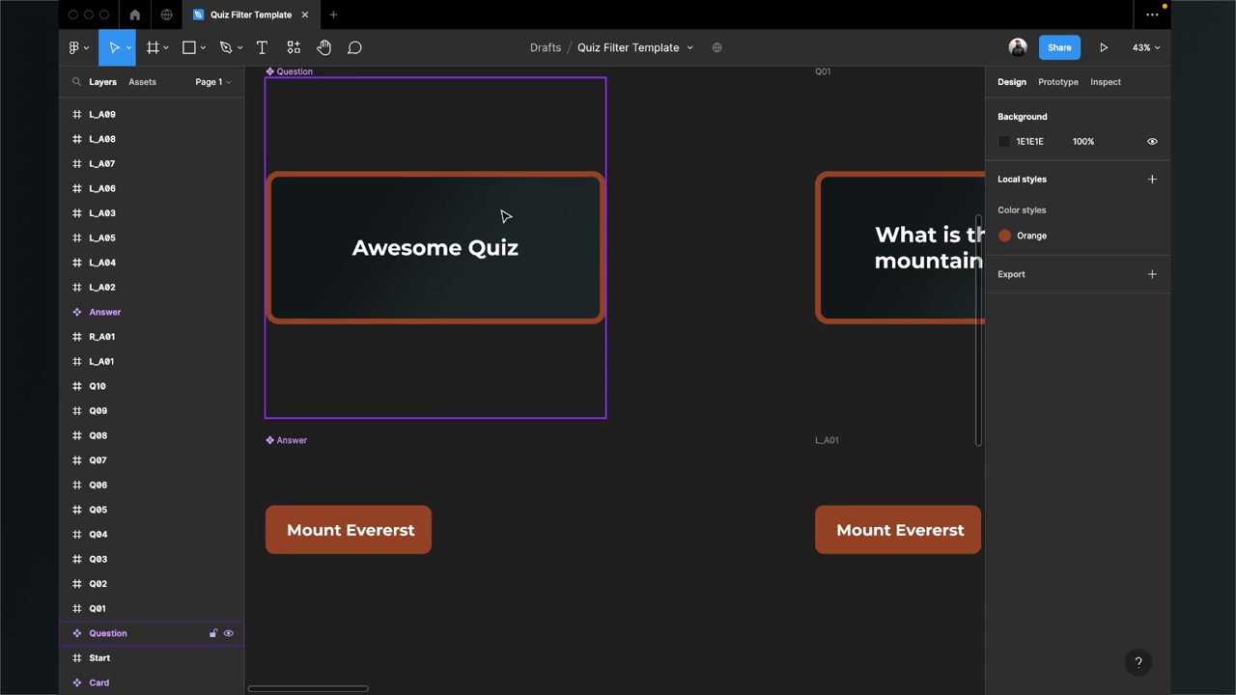
{"action": "left_click", "coordinate": [498, 197]}
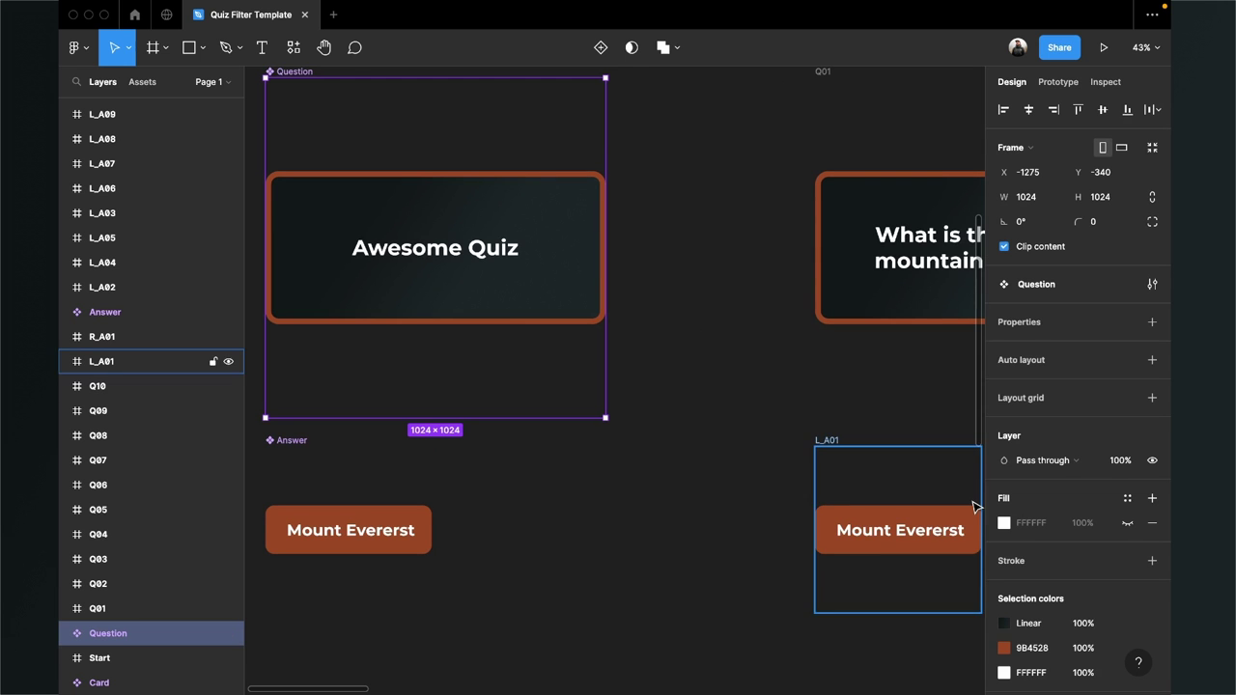
{"action": "left_click", "coordinate": [1013, 628]}
{"action": "left_click_drag", "start_coordinate": [889, 444], "coordinate": [858, 429]}
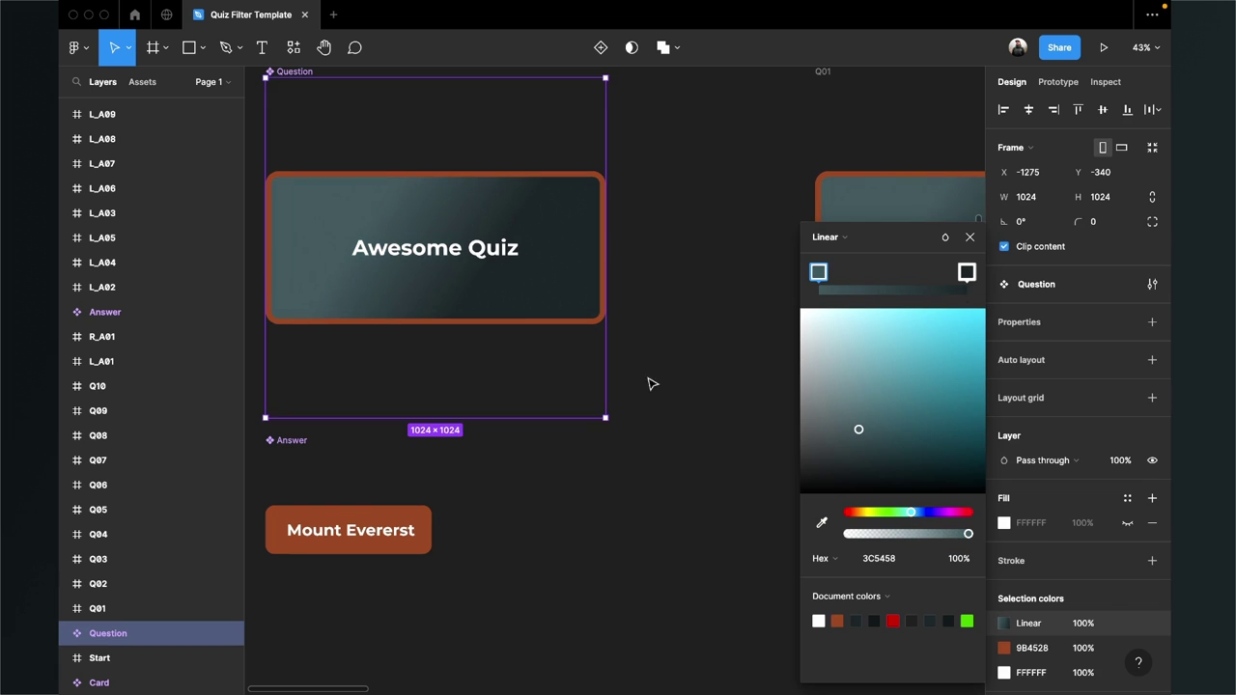
{"action": "left_click", "coordinate": [647, 340]}
Check the background colour across all the question cards from Q01 to Q10
{"action": "scroll", "coordinate": [664, 307], "scroll_direction": "down", "scroll_amount": 5, "text": "ctrl"}
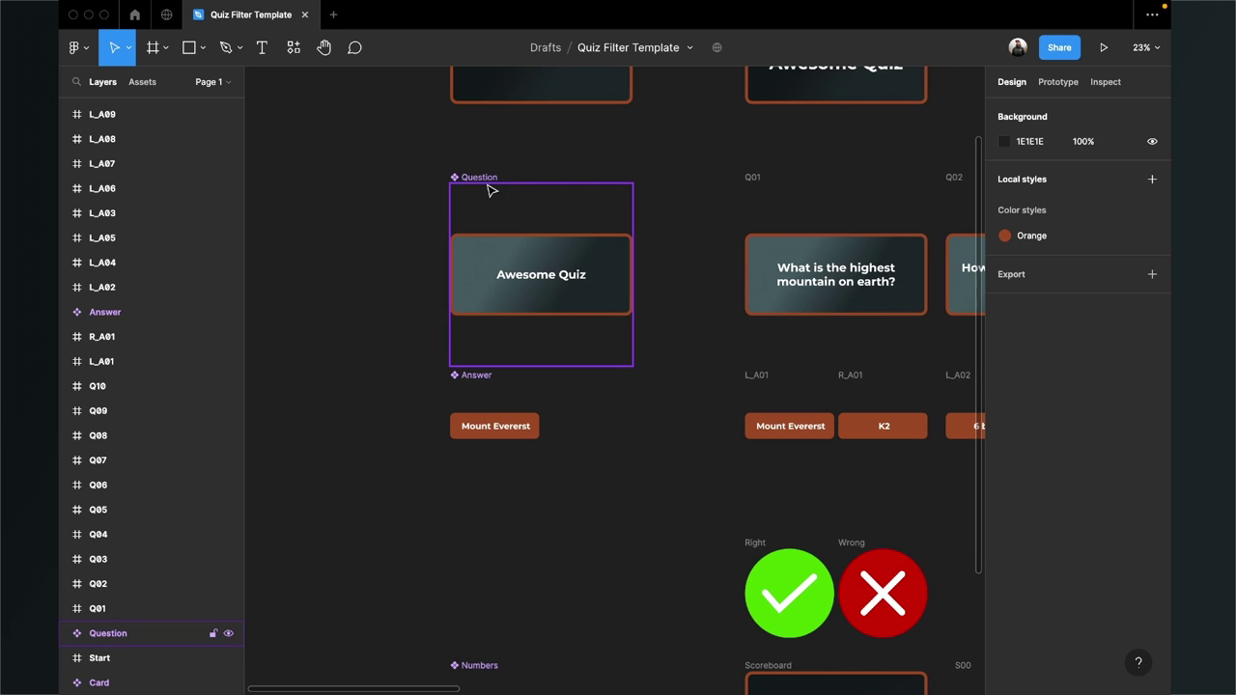
{"action": "scroll", "coordinate": [474, 248], "scroll_direction": "right", "scroll_amount": 10}
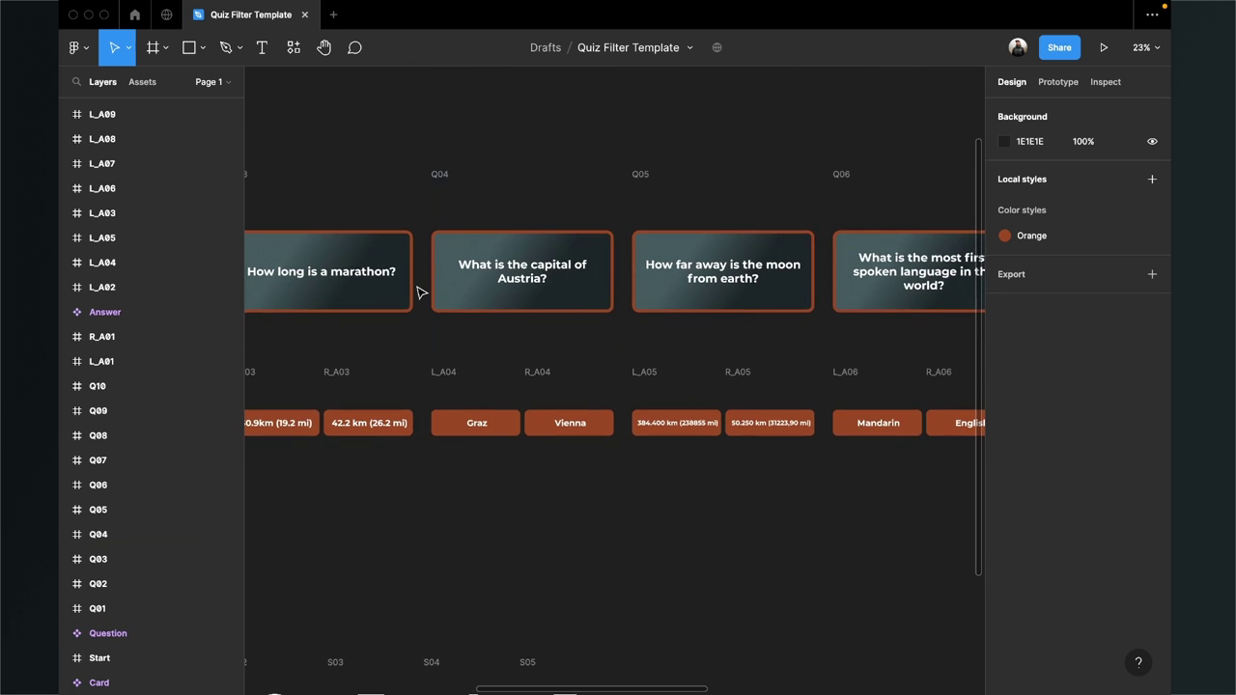
{"action": "scroll", "coordinate": [419, 292], "scroll_direction": "down", "scroll_amount": 3, "text": "ctrl"}
{"action": "scroll", "coordinate": [418, 292], "scroll_direction": "right", "scroll_amount": 6}
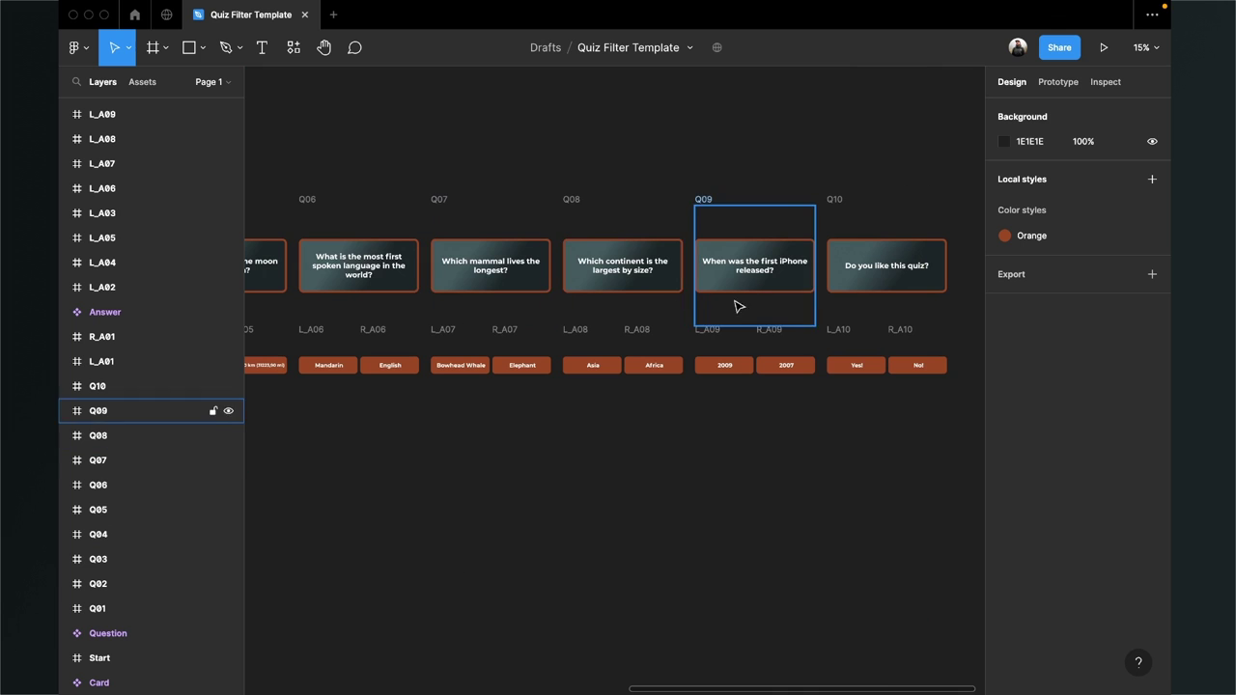
{"action": "scroll", "coordinate": [544, 254], "scroll_direction": "left", "scroll_amount": 8}
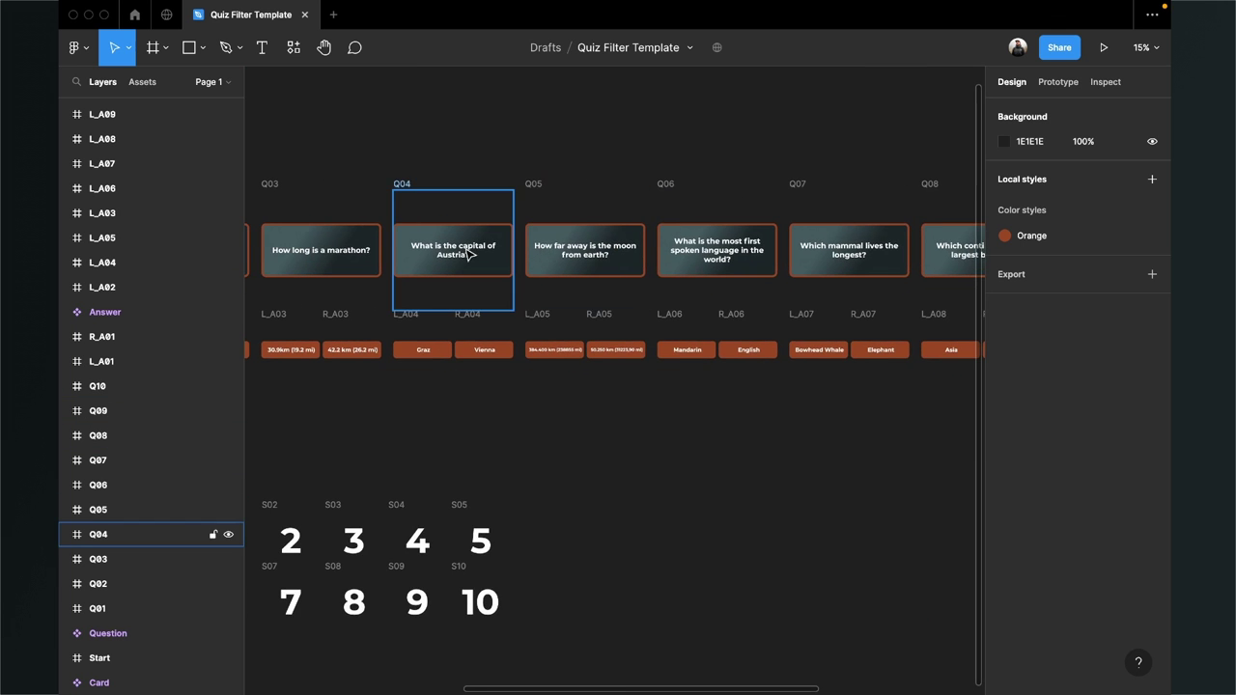
{"action": "scroll", "coordinate": [468, 254], "scroll_direction": "left", "scroll_amount": 5}
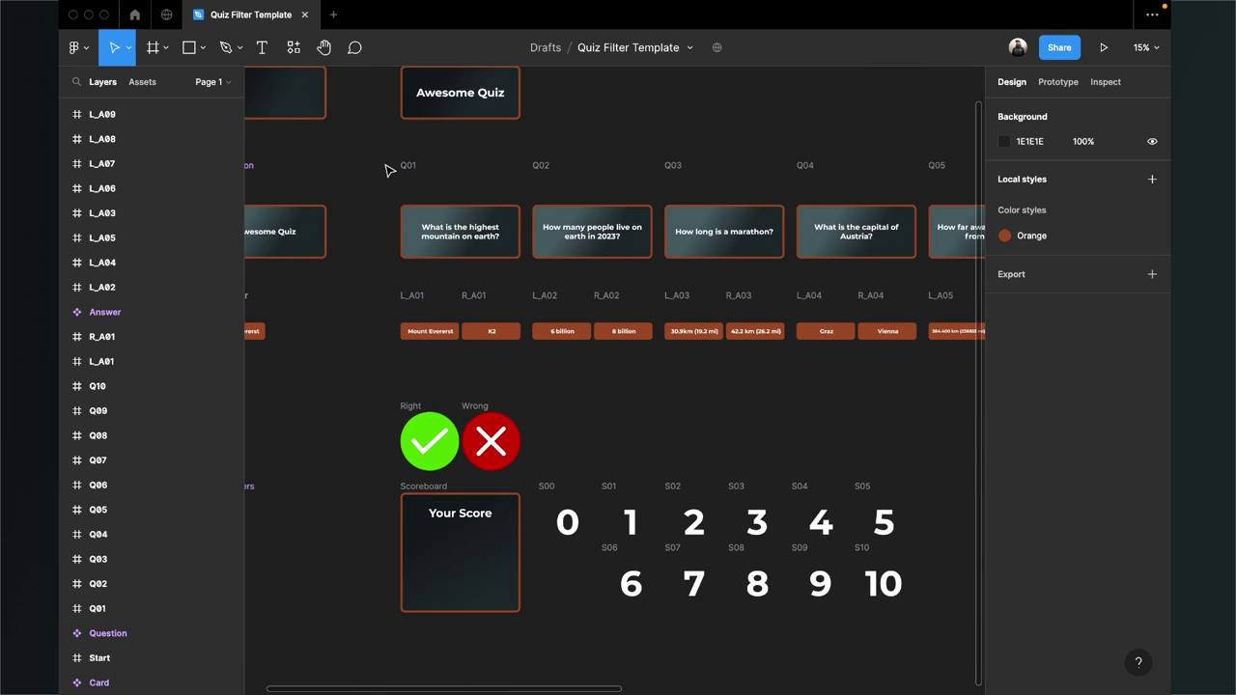
Examine the frame naming of question Q01 and its left and right answers L_A01 and R_A01
{"action": "scroll", "coordinate": [386, 171], "scroll_direction": "up", "scroll_amount": 3, "text": "ctrl"}
{"action": "scroll", "coordinate": [387, 171], "scroll_direction": "up", "scroll_amount": 1, "text": "ctrl"}
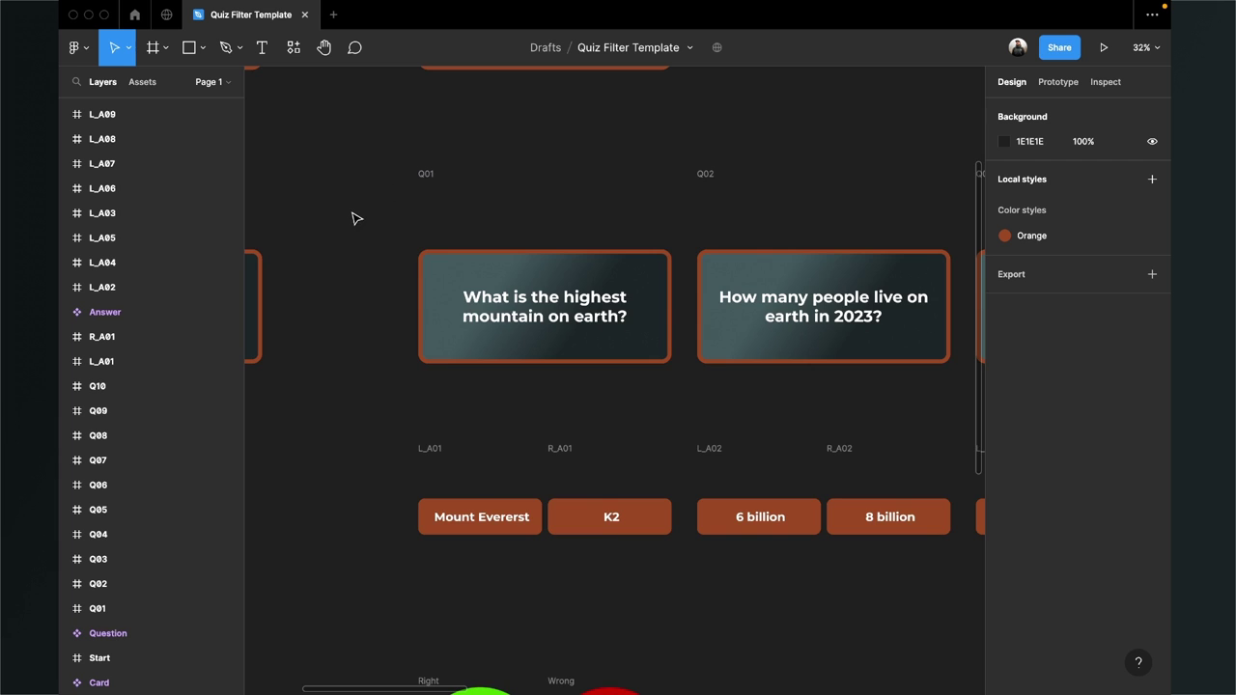
{"action": "scroll", "coordinate": [352, 218], "scroll_direction": "down", "scroll_amount": 2, "text": "ctrl"}
{"action": "scroll", "coordinate": [395, 190], "scroll_direction": "up", "scroll_amount": 5, "text": "ctrl"}
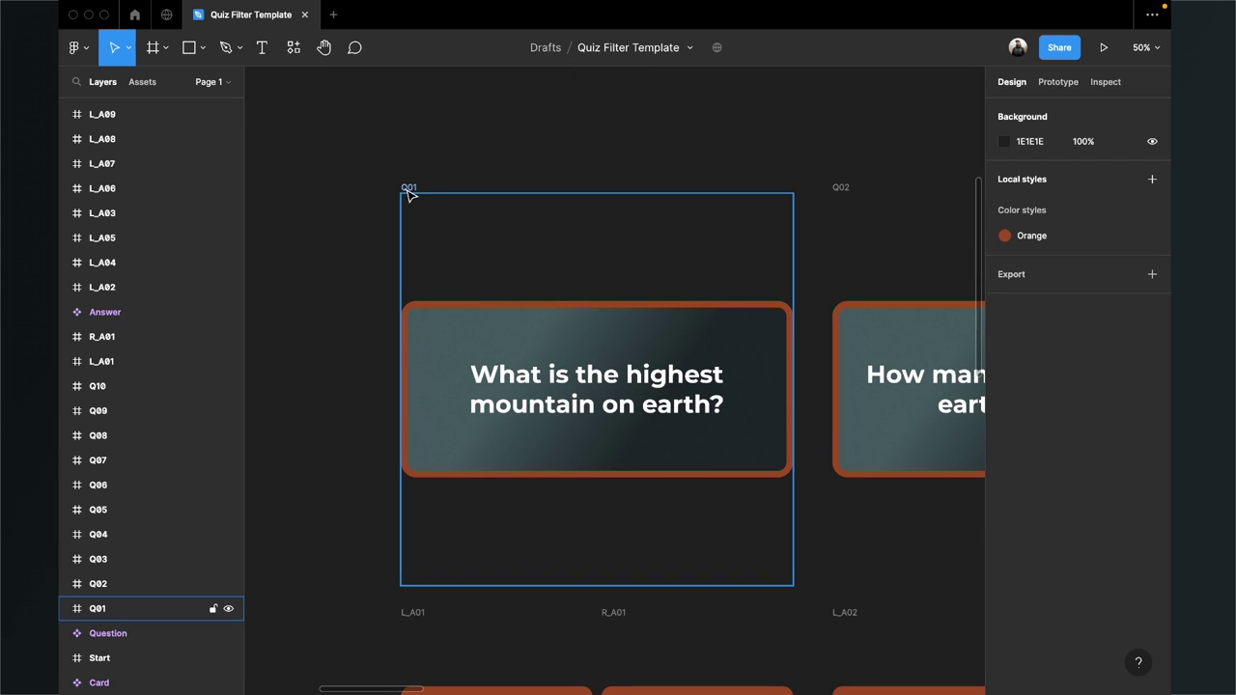
{"action": "scroll", "coordinate": [409, 195], "scroll_direction": "right", "scroll_amount": 5}
{"action": "scroll", "coordinate": [565, 184], "scroll_direction": "left", "scroll_amount": 5}
{"action": "scroll", "coordinate": [565, 184], "scroll_direction": "down", "scroll_amount": 4}
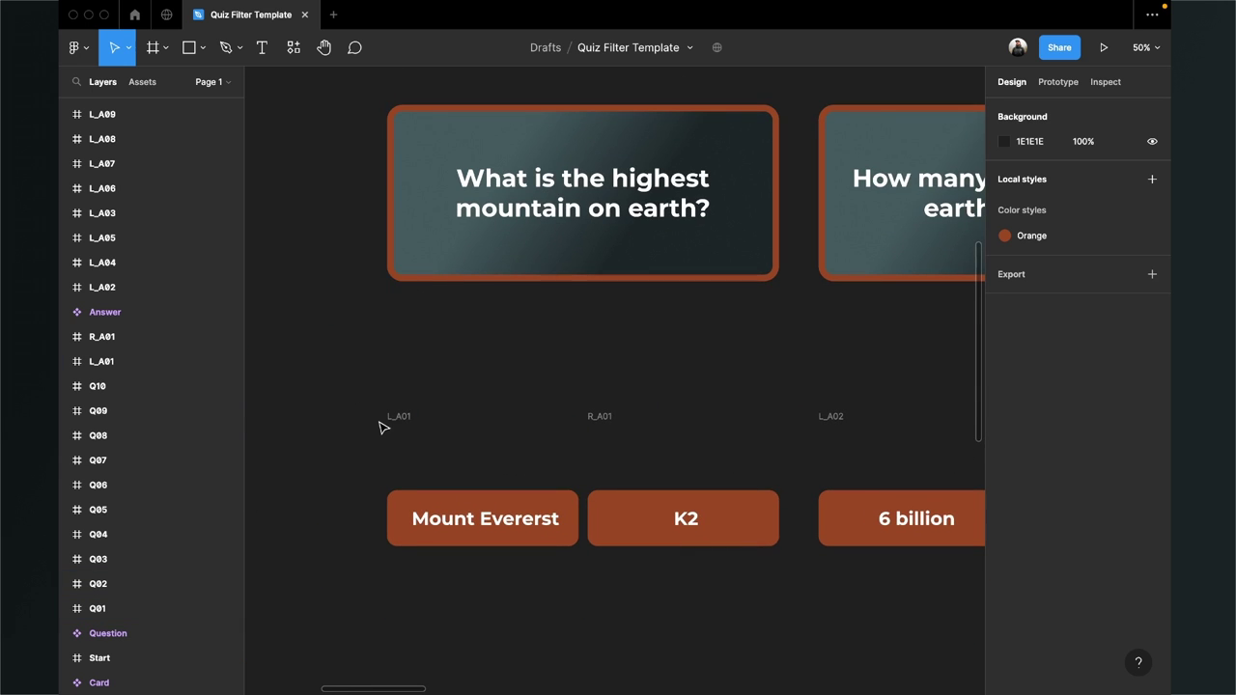
{"action": "scroll", "coordinate": [382, 428], "scroll_direction": "up", "scroll_amount": 3, "text": "ctrl"}
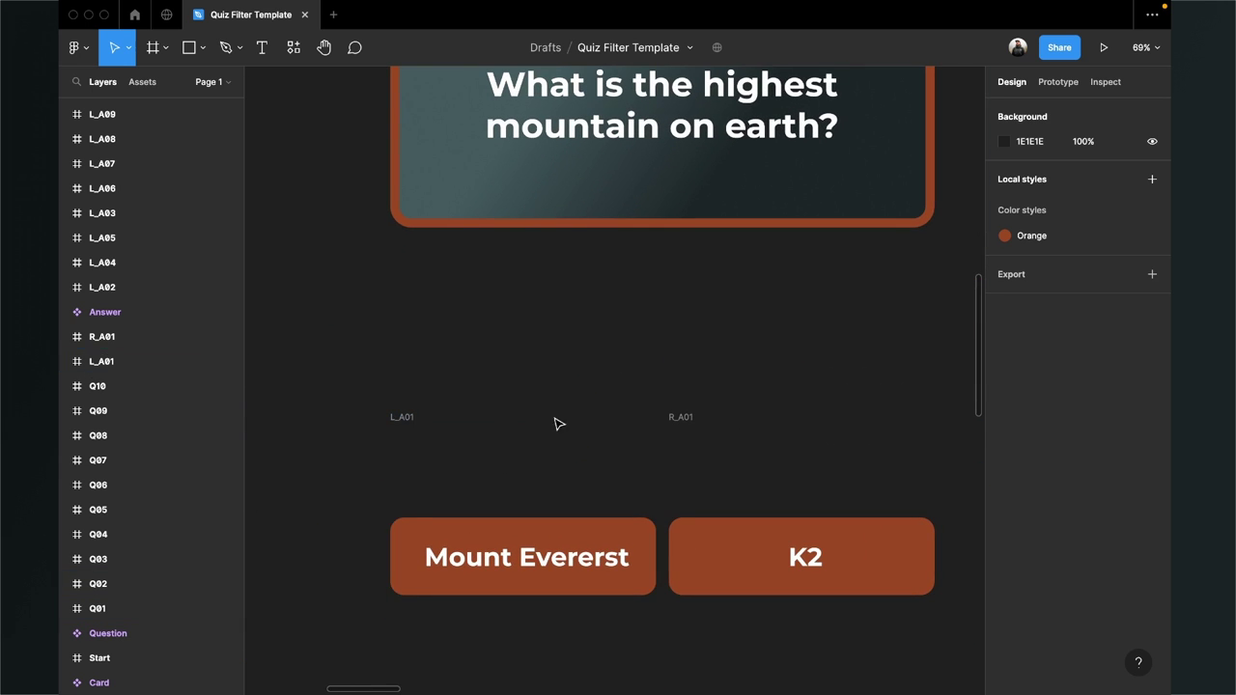
{"action": "scroll", "coordinate": [500, 485], "scroll_direction": "down", "scroll_amount": 4}
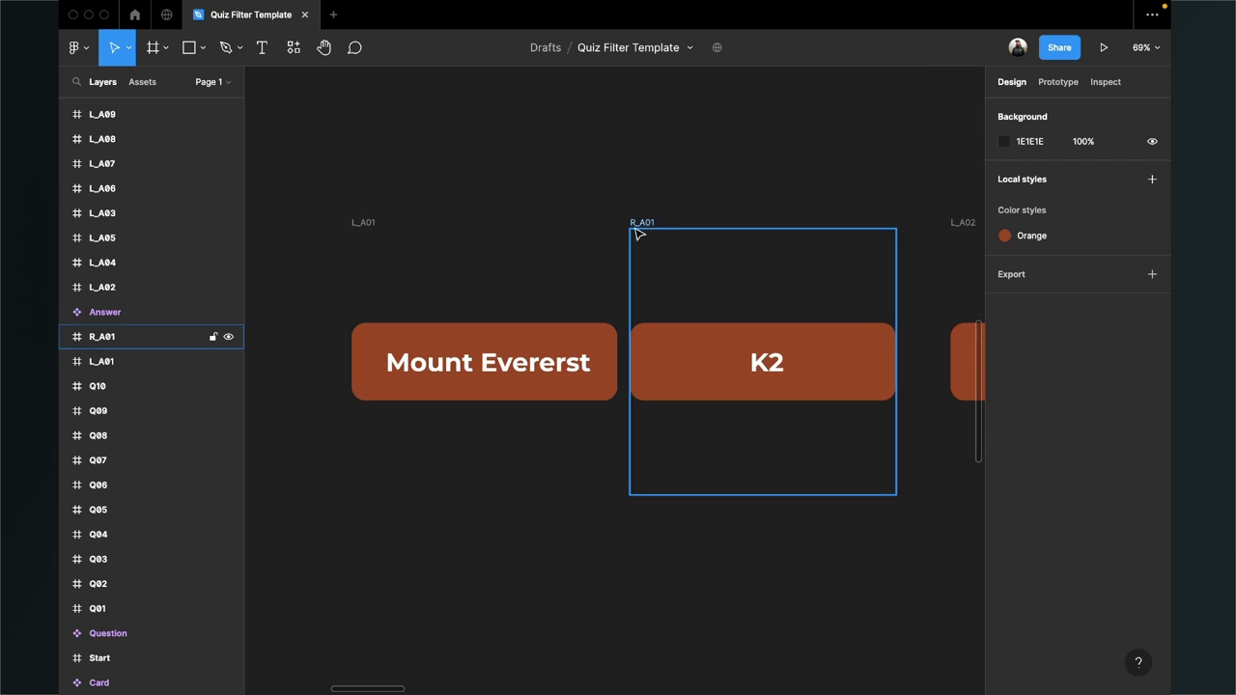
{"action": "scroll", "coordinate": [637, 233], "scroll_direction": "down", "scroll_amount": 5, "text": "ctrl"}
{"action": "scroll", "coordinate": [511, 320], "scroll_direction": "up", "scroll_amount": 3}
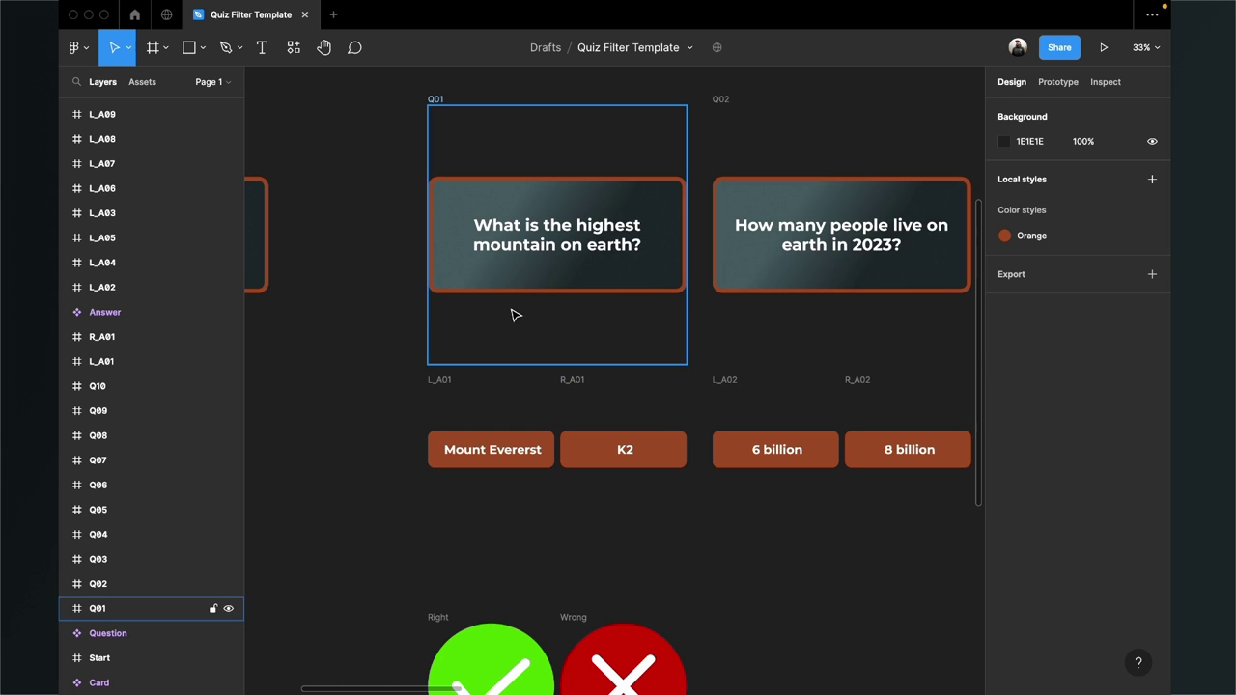
Switch to Meta Spark Studio and slightly enlarge the live camera preview
{"action": "scroll", "coordinate": [425, 416], "scroll_direction": "left", "scroll_amount": 1}
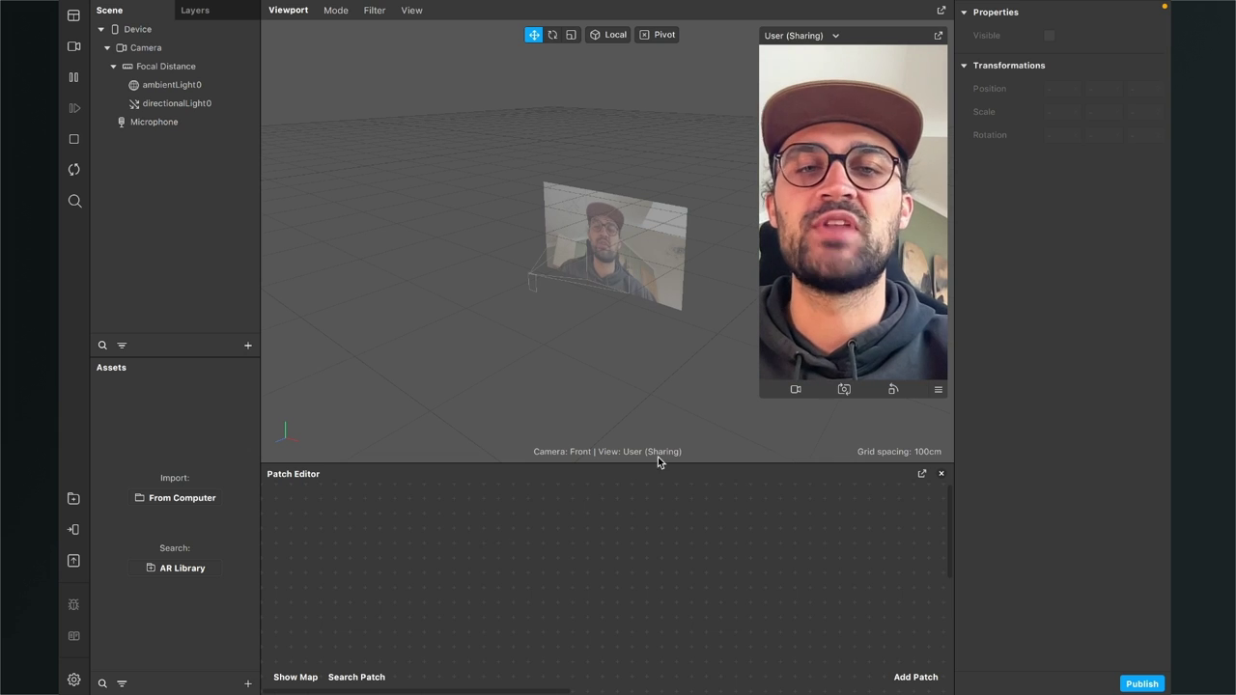
{"action": "left_click_drag", "start_coordinate": [760, 395], "coordinate": [746, 421]}
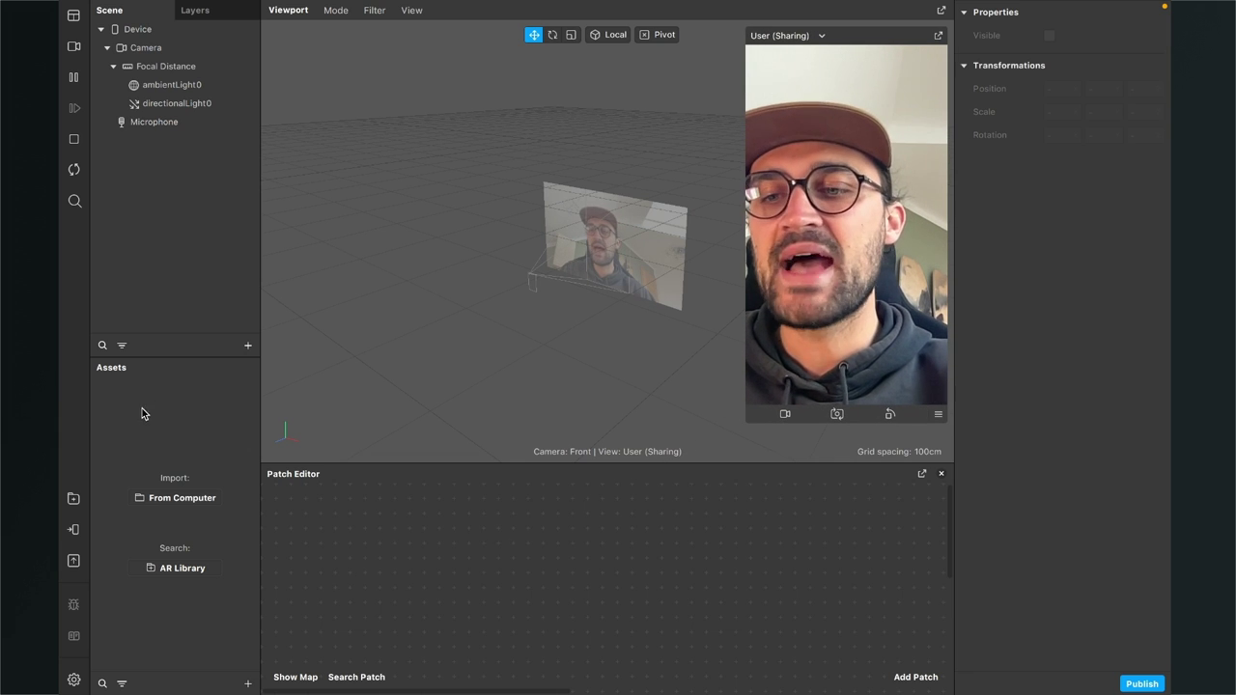
Import Quiz Filter.arblock from the downloaded Quiz Filter folder and place the block under Focal Distance in the scene
{"action": "left_click", "coordinate": [249, 684]}
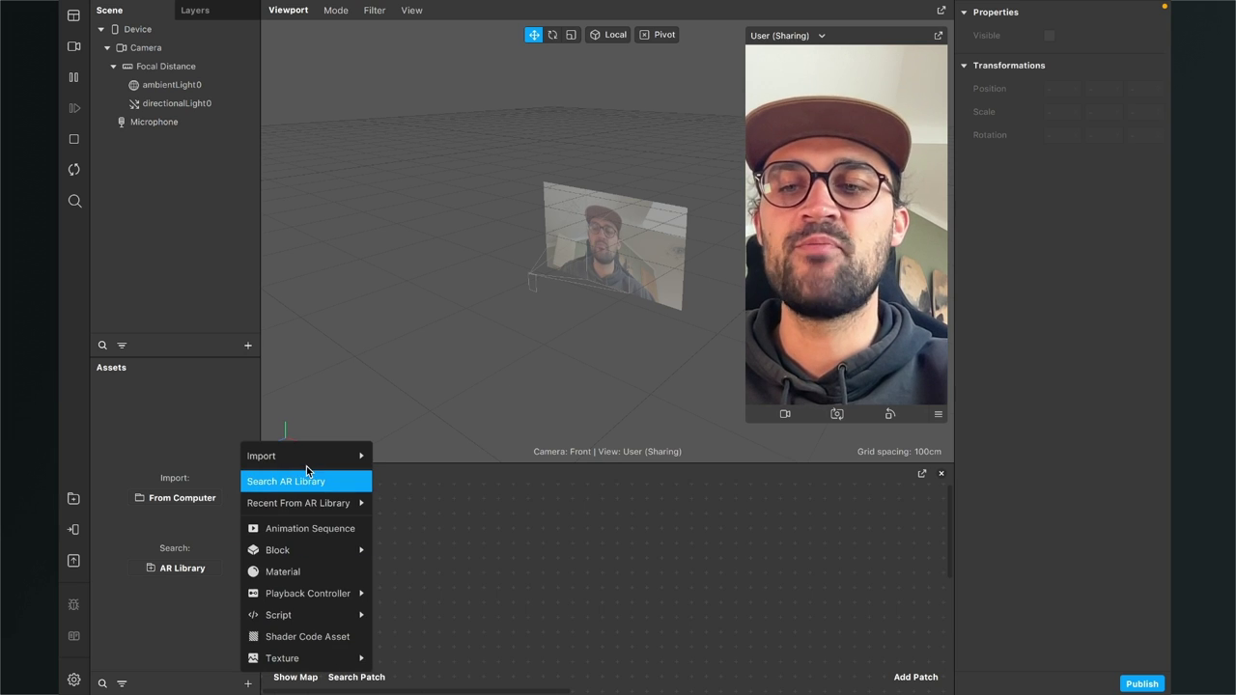
{"action": "mouse_move", "coordinate": [306, 463]}
{"action": "left_click", "coordinate": [444, 459]}
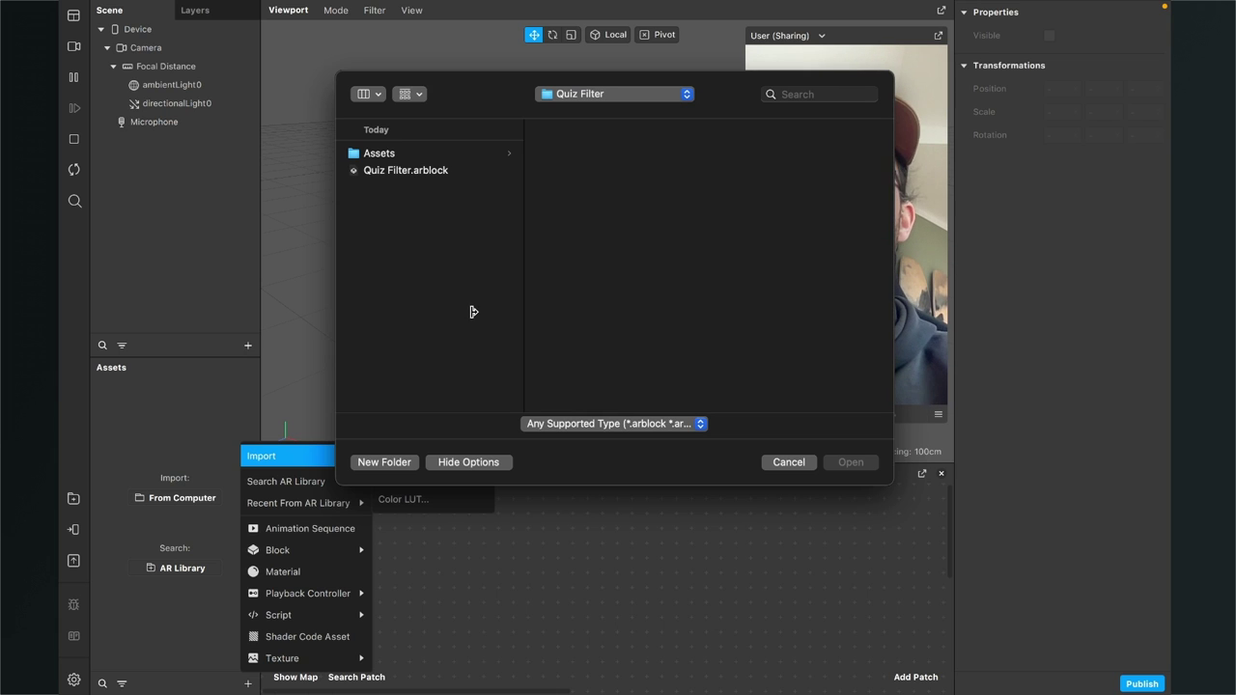
{"action": "left_click", "coordinate": [424, 172]}
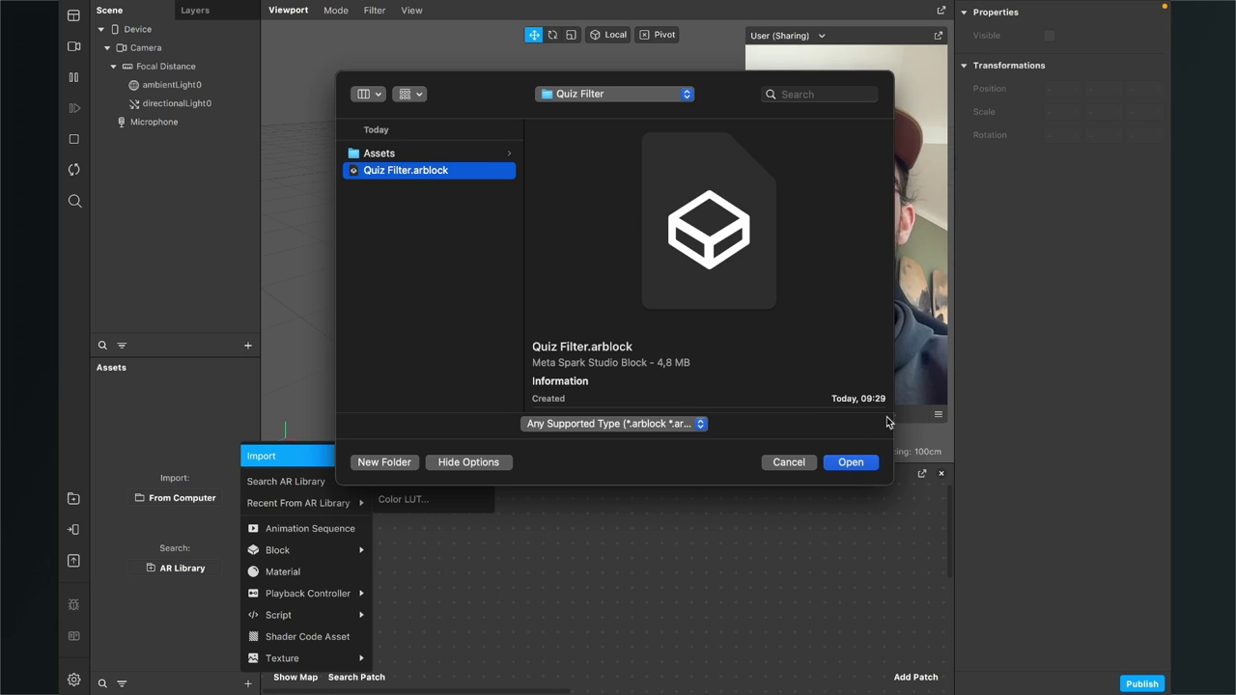
{"action": "left_click", "coordinate": [851, 463]}
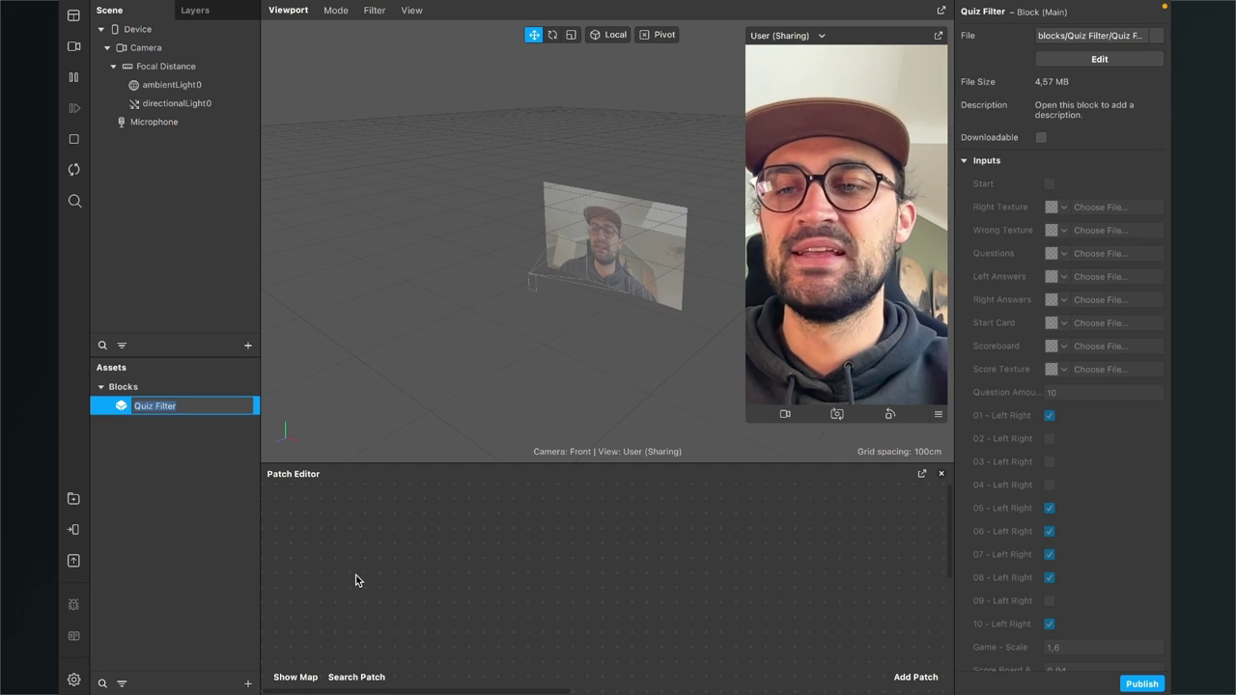
{"action": "left_click", "coordinate": [165, 450]}
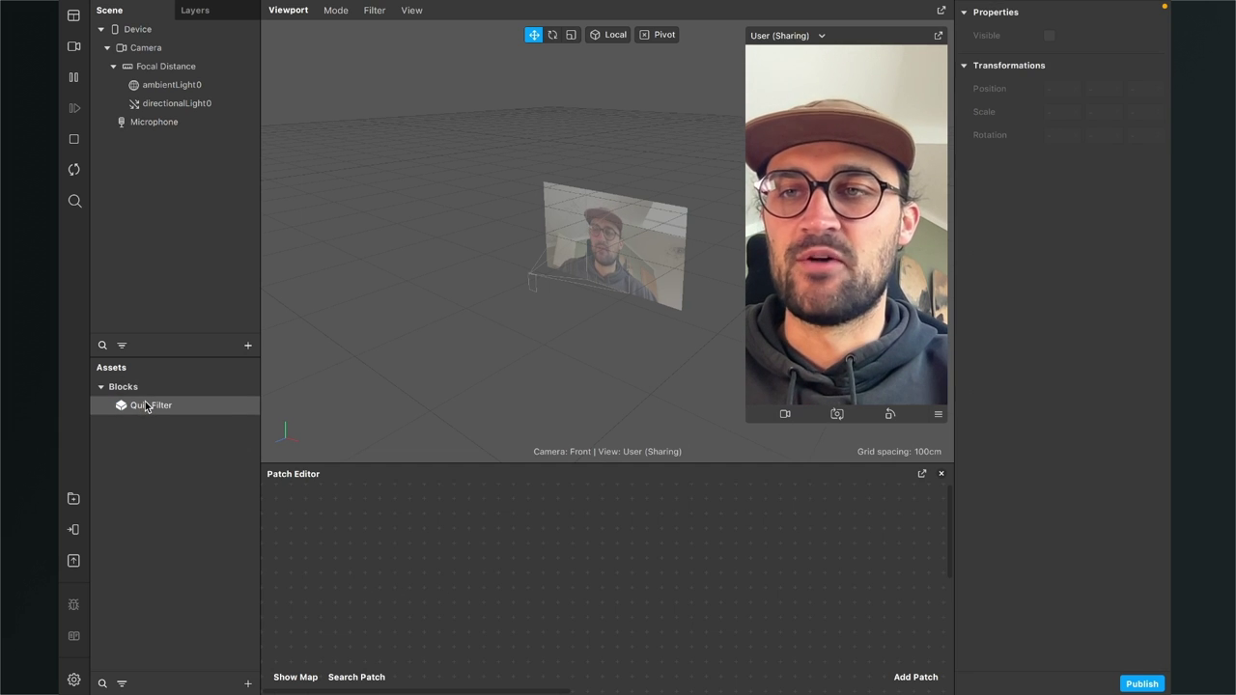
{"action": "left_click_drag", "start_coordinate": [150, 405], "coordinate": [166, 242]}
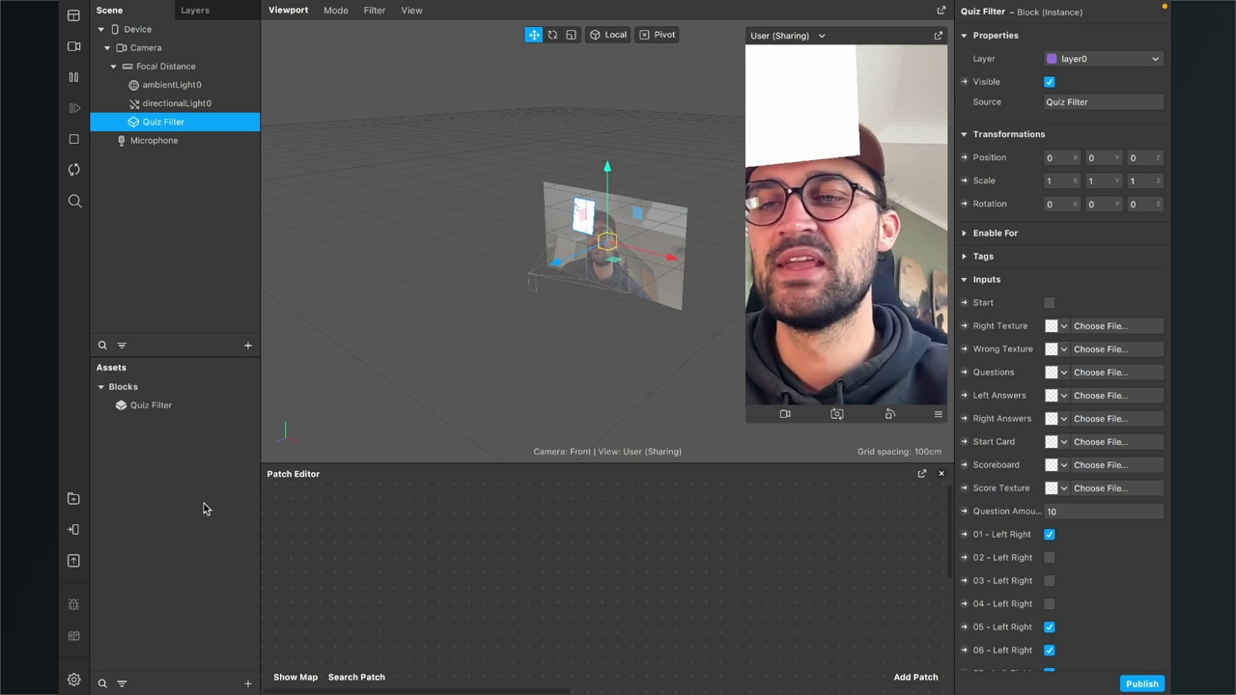
Add a new animation sequence to the assets and name it Questions
{"action": "left_click", "coordinate": [247, 684]}
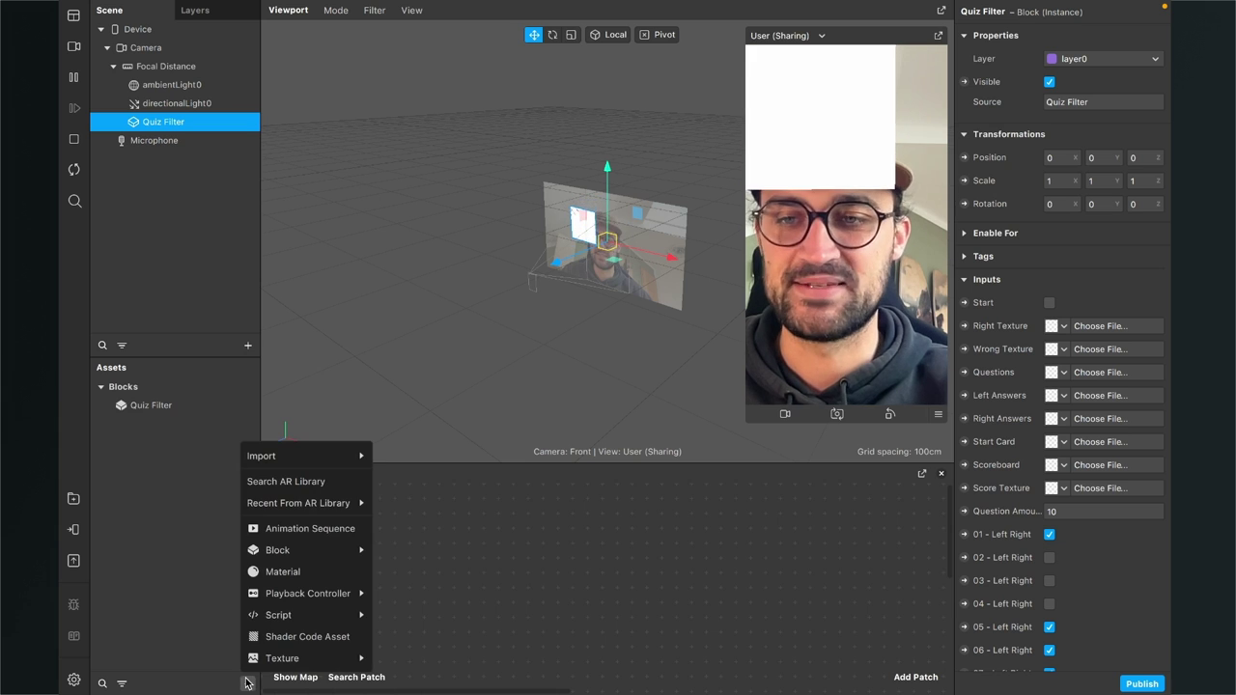
{"action": "mouse_move", "coordinate": [299, 550]}
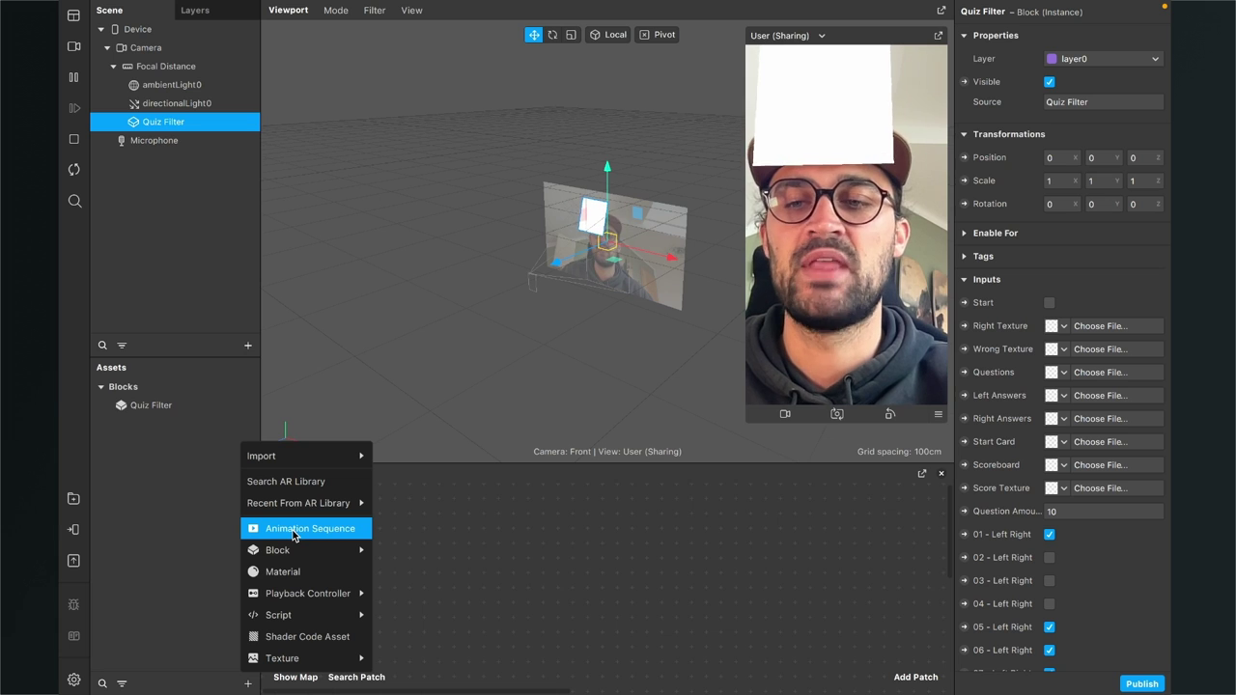
{"action": "left_click", "coordinate": [294, 531]}
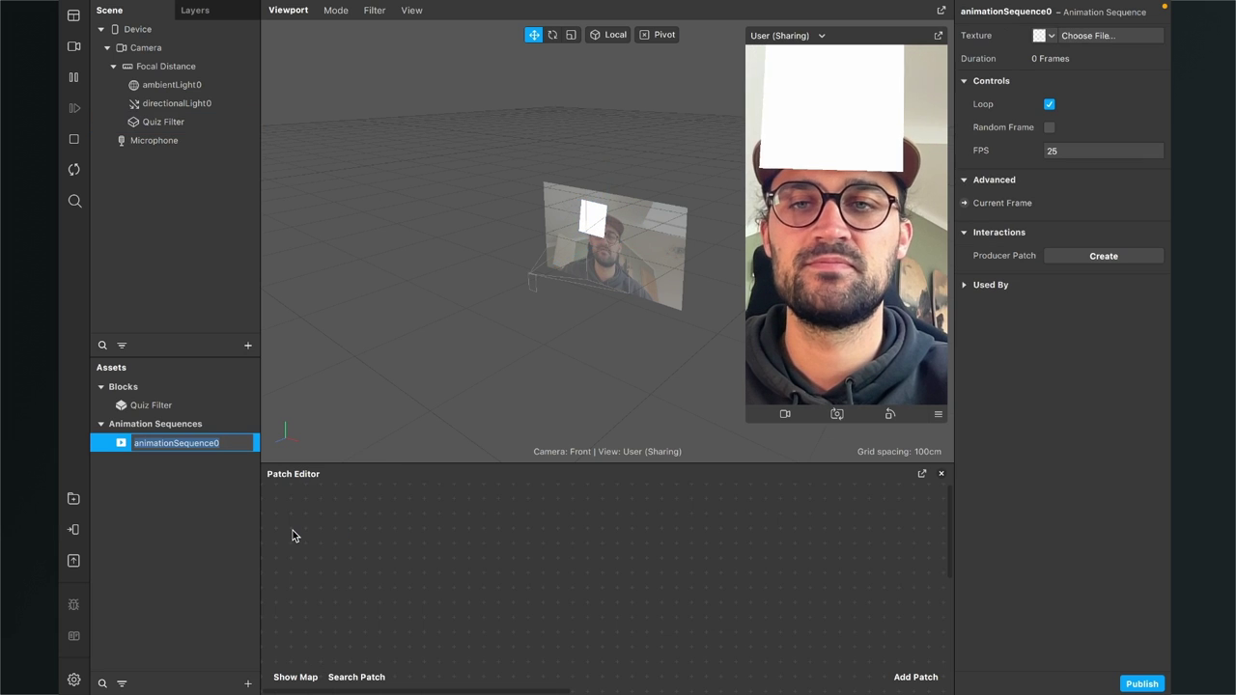
{"action": "left_click", "coordinate": [201, 481]}
{"action": "left_click", "coordinate": [157, 451]}
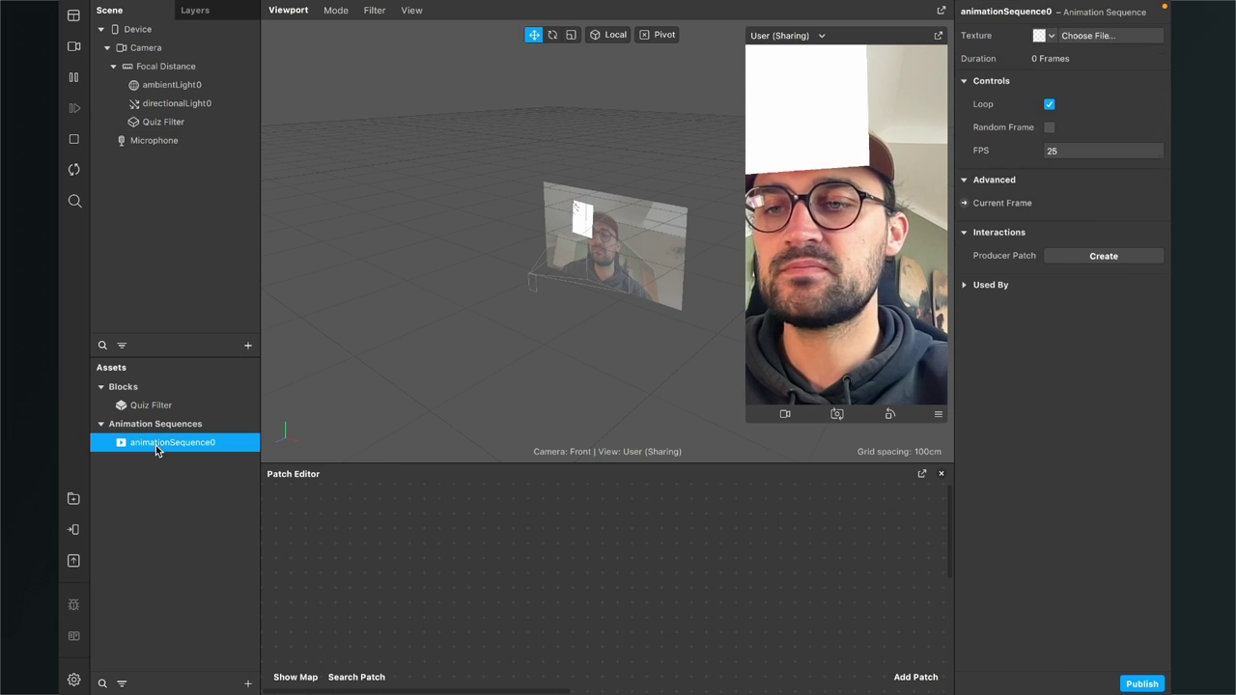
{"action": "double_click", "coordinate": [157, 450]}
{"action": "type", "text": "Que"}
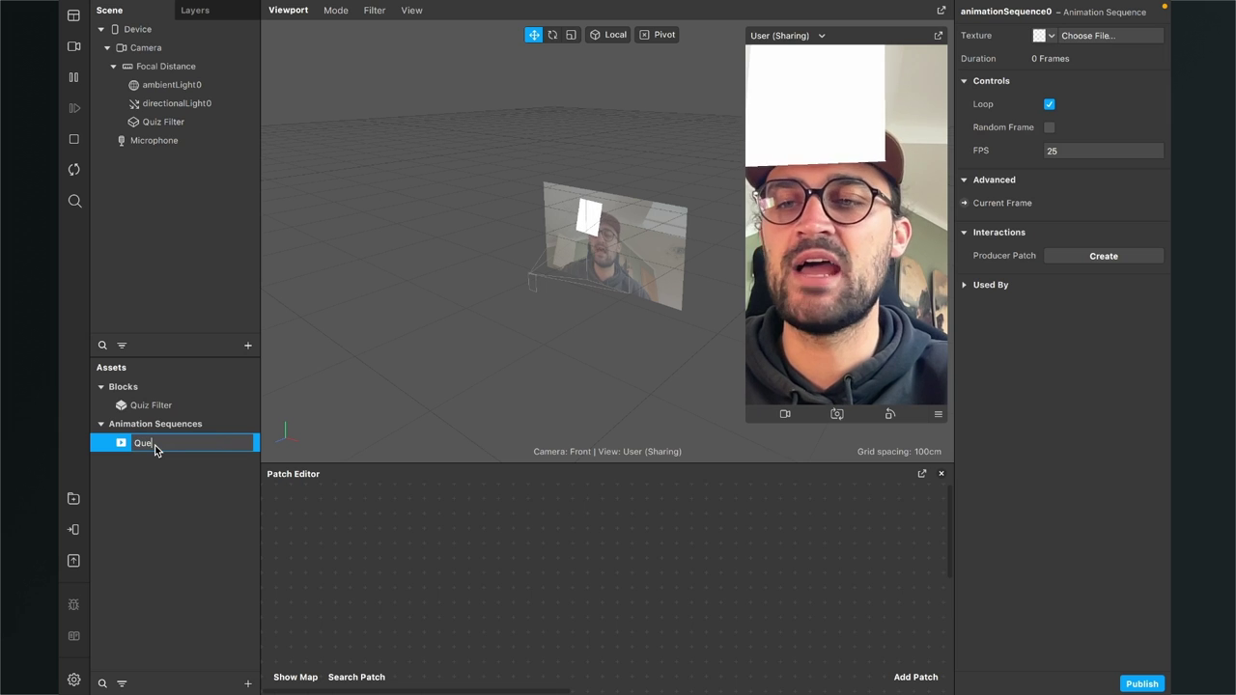
{"action": "type", "text": "stions"}
{"action": "key", "text": "Return"}
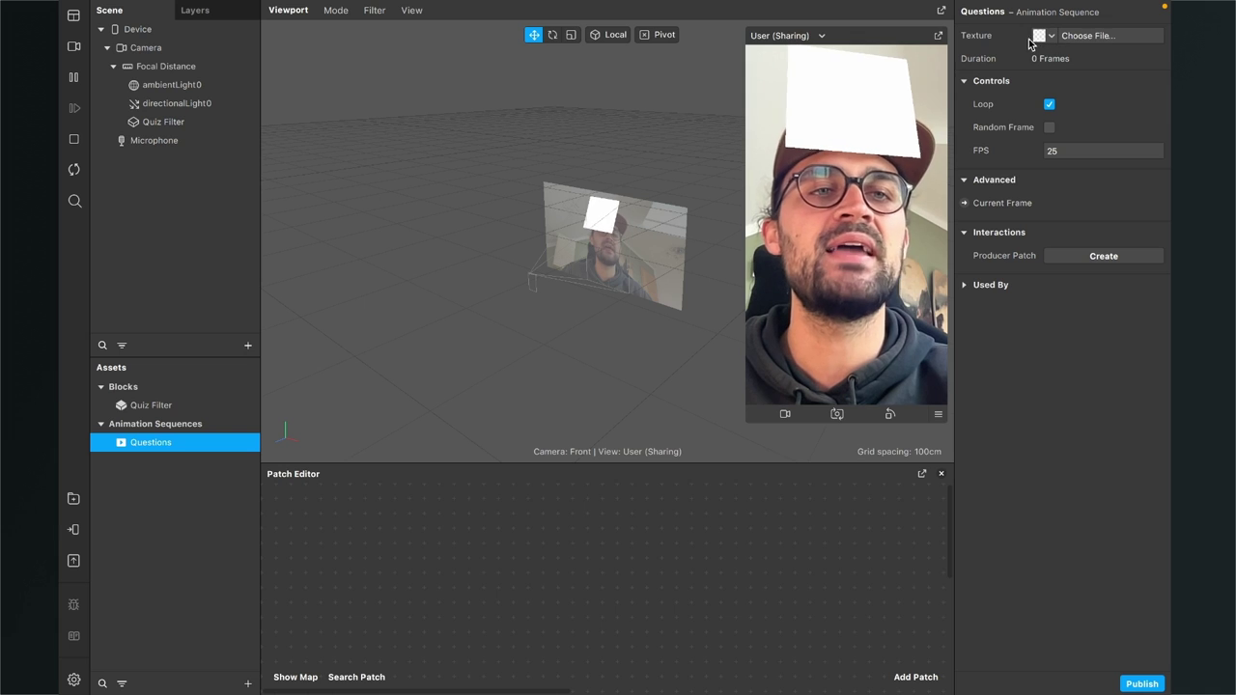
Load the images Q01.png to Q10.png from the Assets folder as the texture of the Questions animation sequence
{"action": "left_click", "coordinate": [1087, 39]}
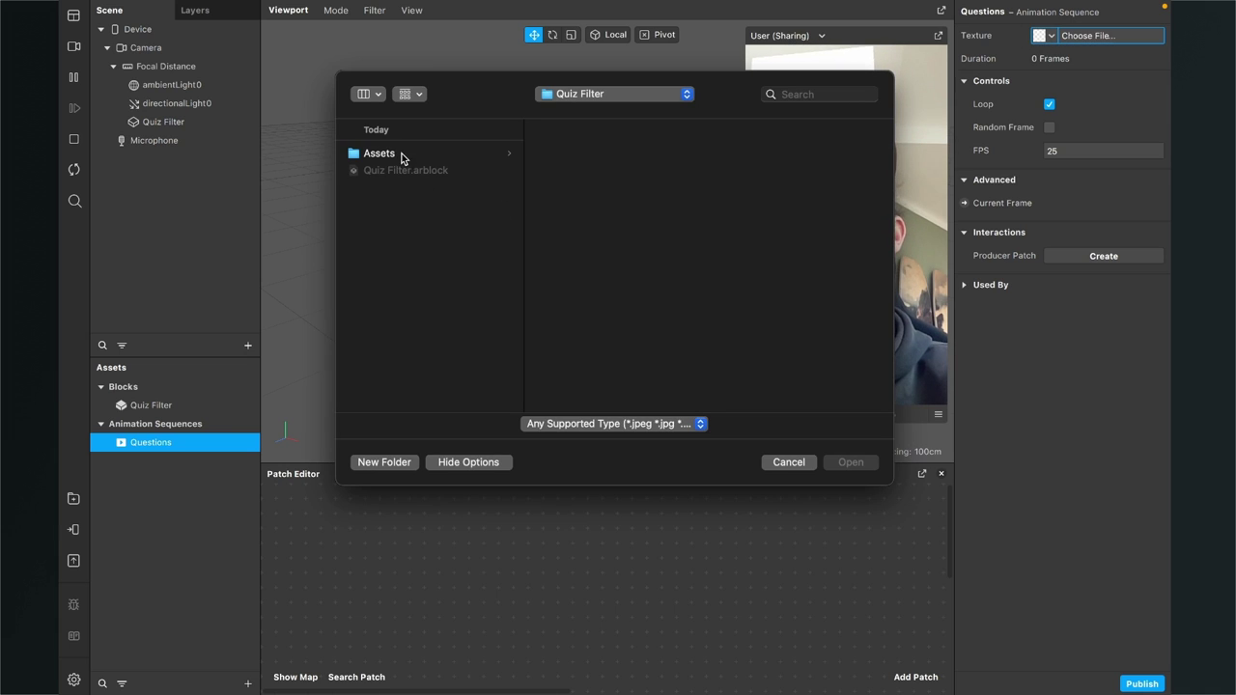
{"action": "left_click", "coordinate": [378, 153]}
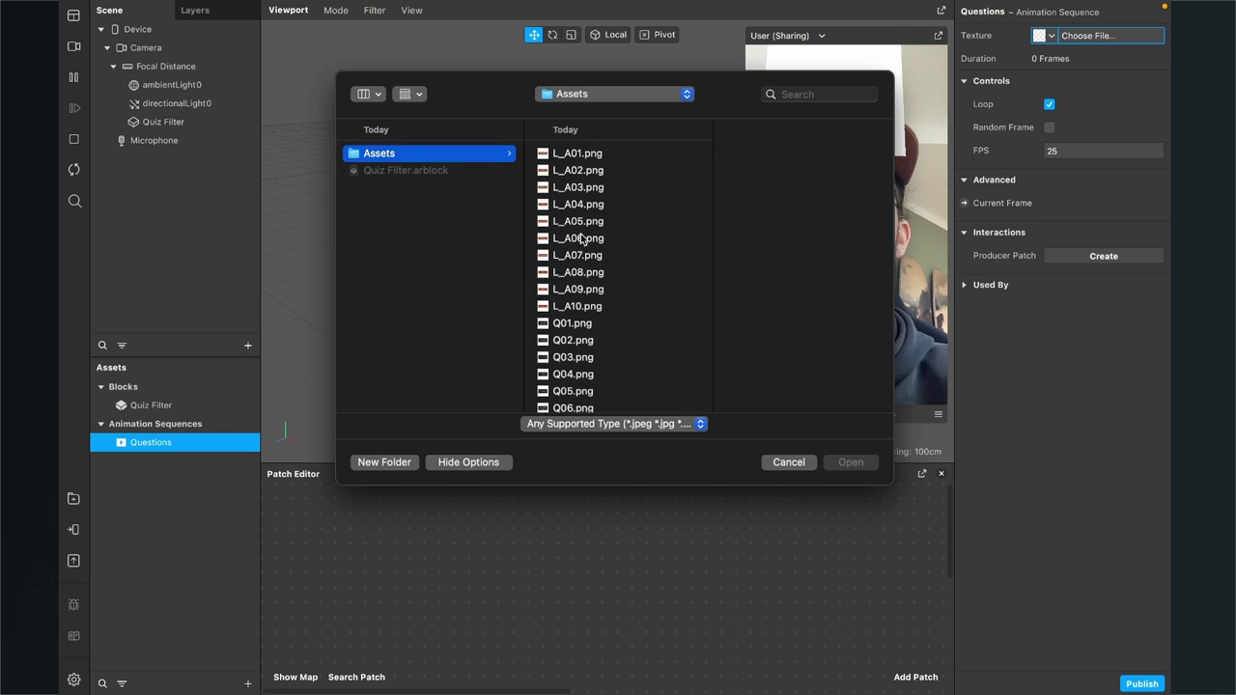
{"action": "scroll", "coordinate": [581, 238], "scroll_direction": "down", "scroll_amount": 5}
{"action": "scroll", "coordinate": [584, 325], "scroll_direction": "down", "scroll_amount": 2}
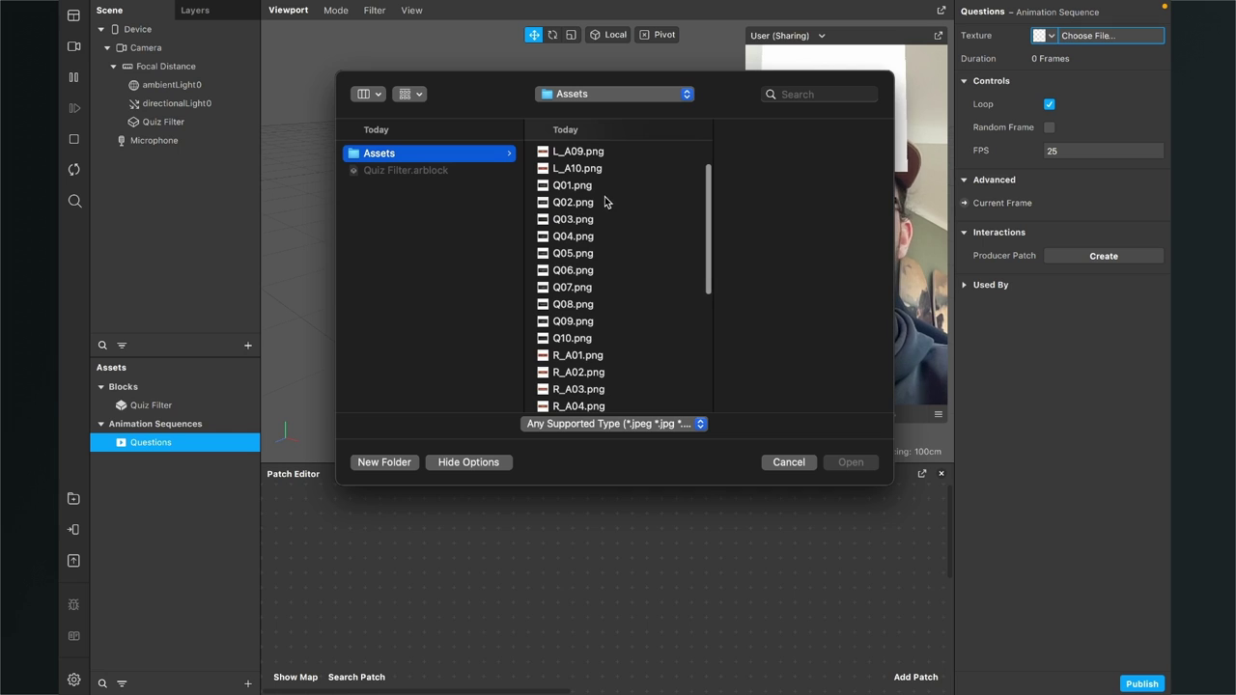
{"action": "left_click", "coordinate": [590, 188]}
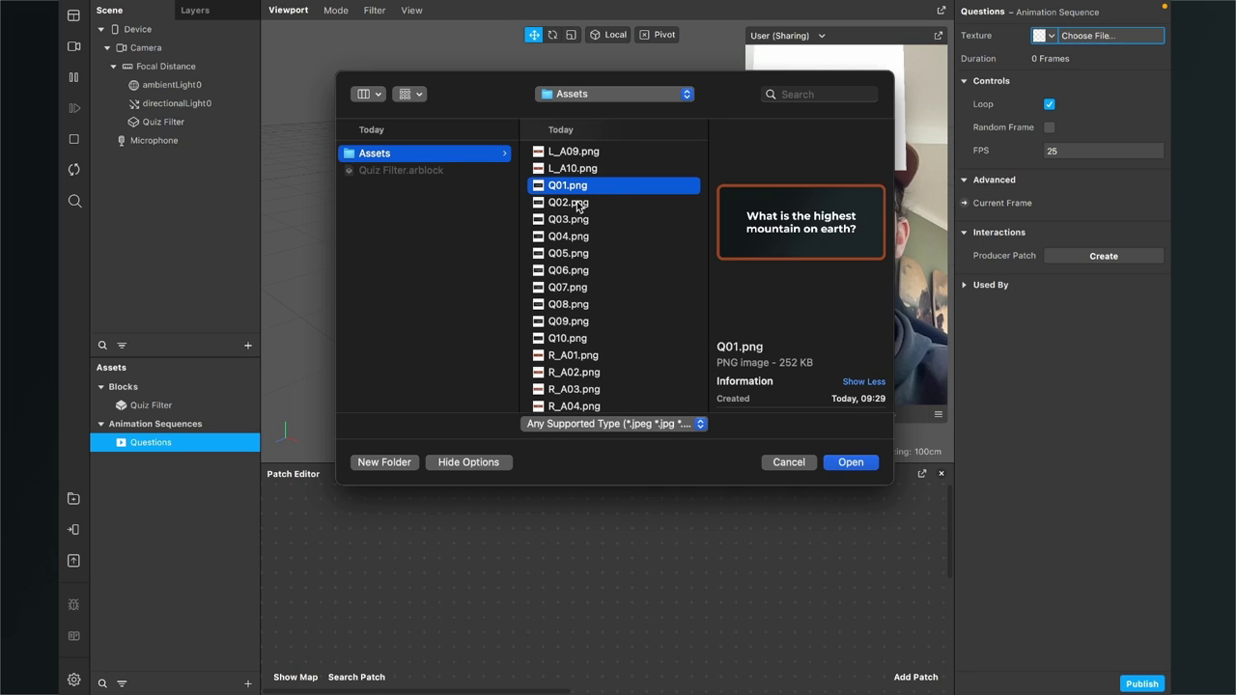
{"action": "left_click", "coordinate": [569, 339], "text": "shift"}
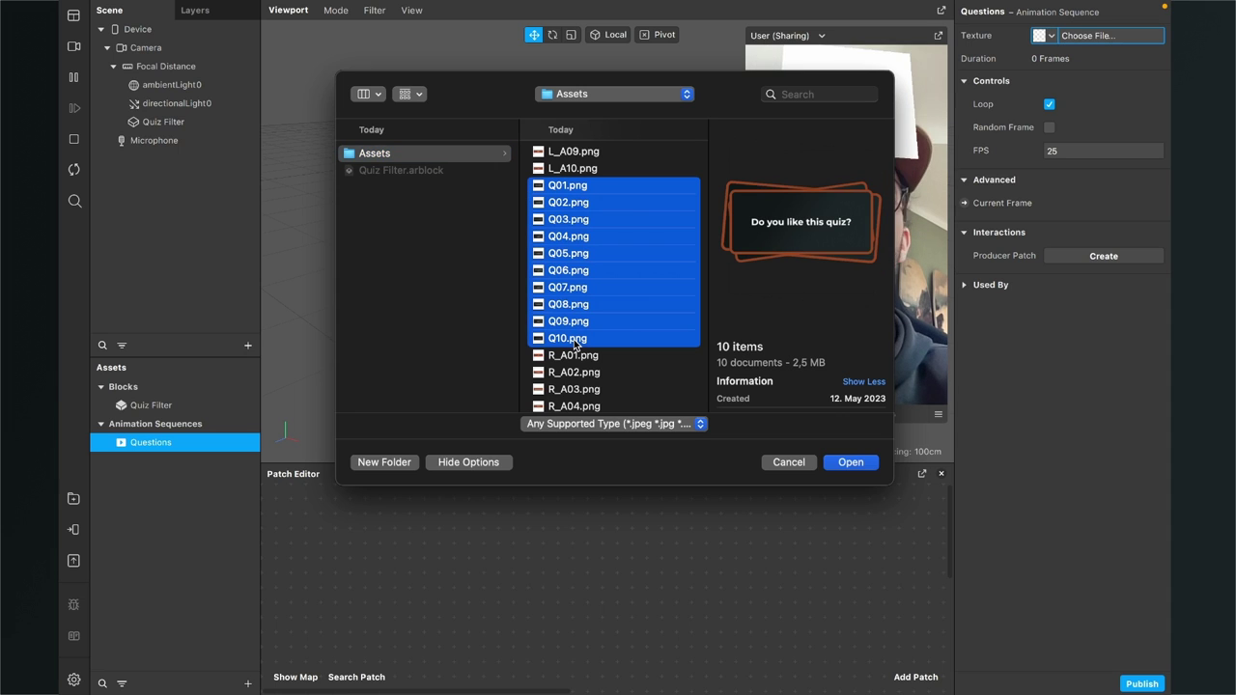
{"action": "left_click", "coordinate": [849, 463]}
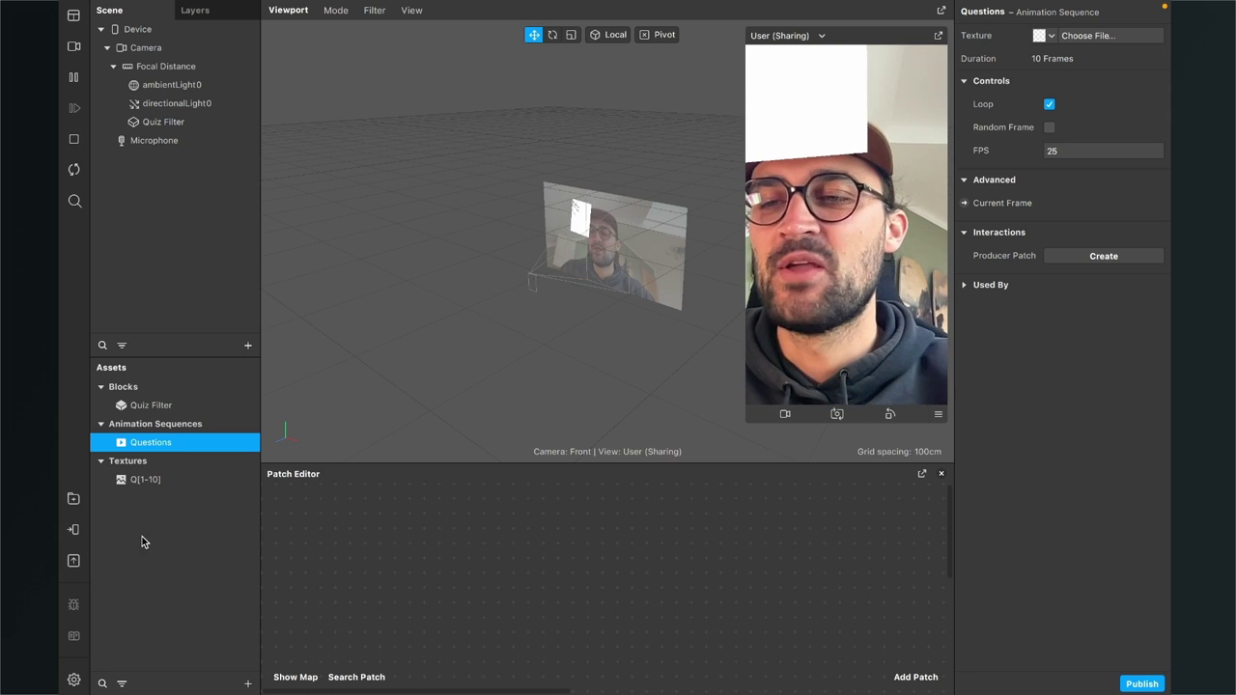
Set the compression of the Q[1-10] texture to None for iOS, Android and Older Android
{"action": "left_click", "coordinate": [141, 486]}
{"action": "left_click", "coordinate": [1069, 219]}
{"action": "left_click", "coordinate": [1088, 258]}
{"action": "left_click", "coordinate": [1089, 295]}
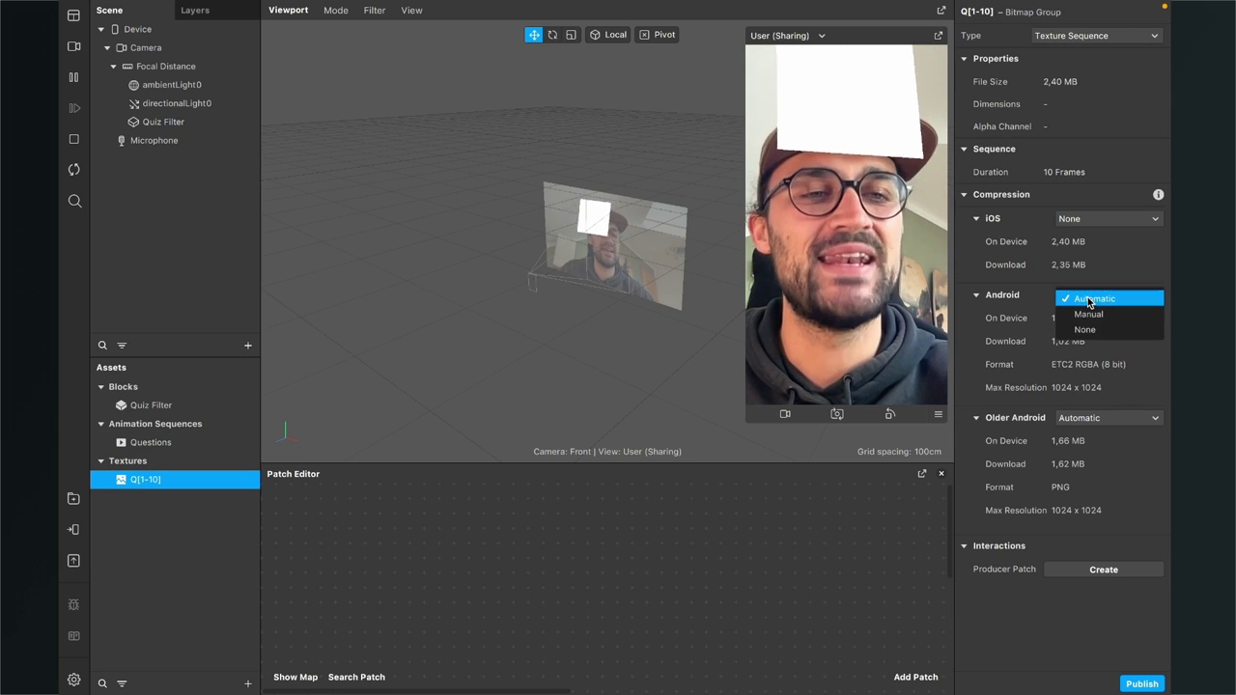
{"action": "left_click", "coordinate": [1087, 326]}
{"action": "left_click", "coordinate": [1089, 376]}
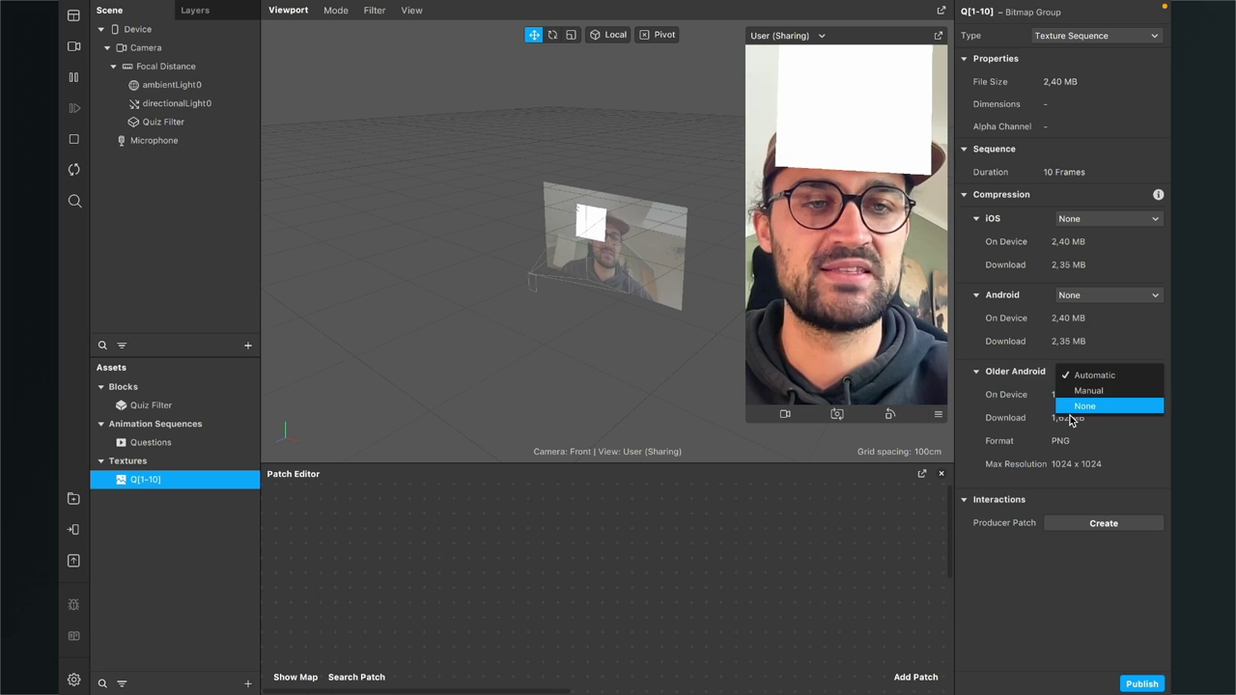
{"action": "left_click", "coordinate": [1070, 414]}
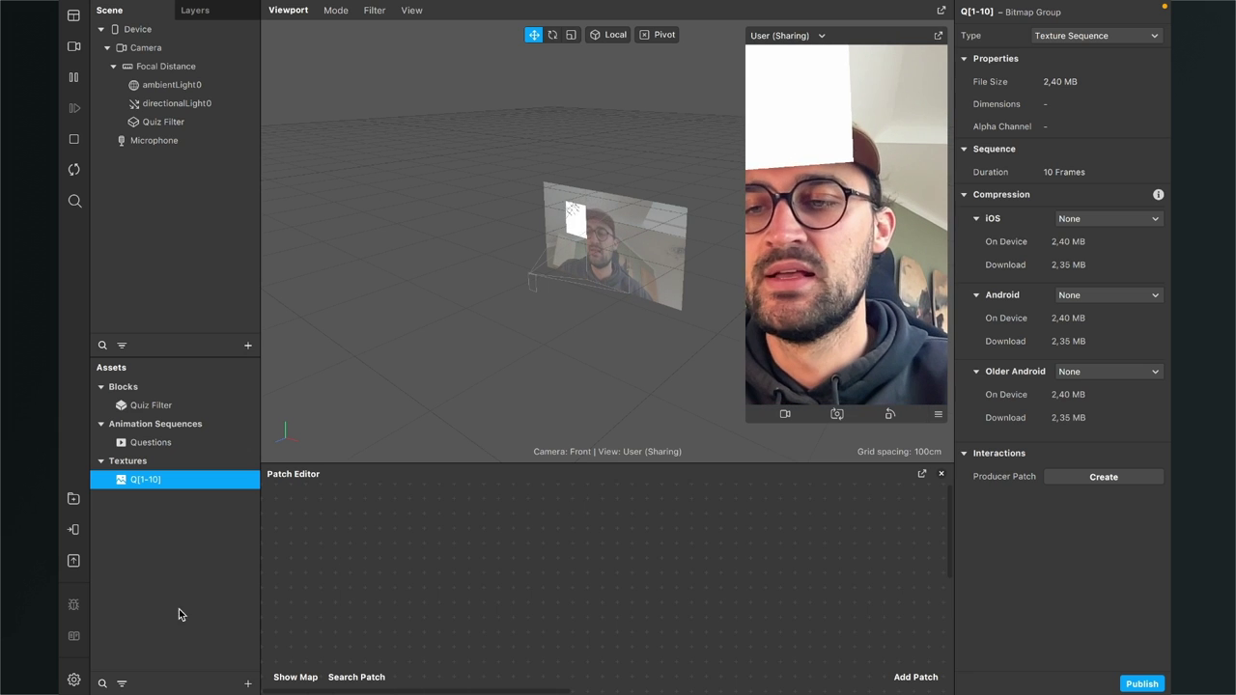
Add another animation sequence to the assets and name it R Answers
{"action": "left_click", "coordinate": [247, 684]}
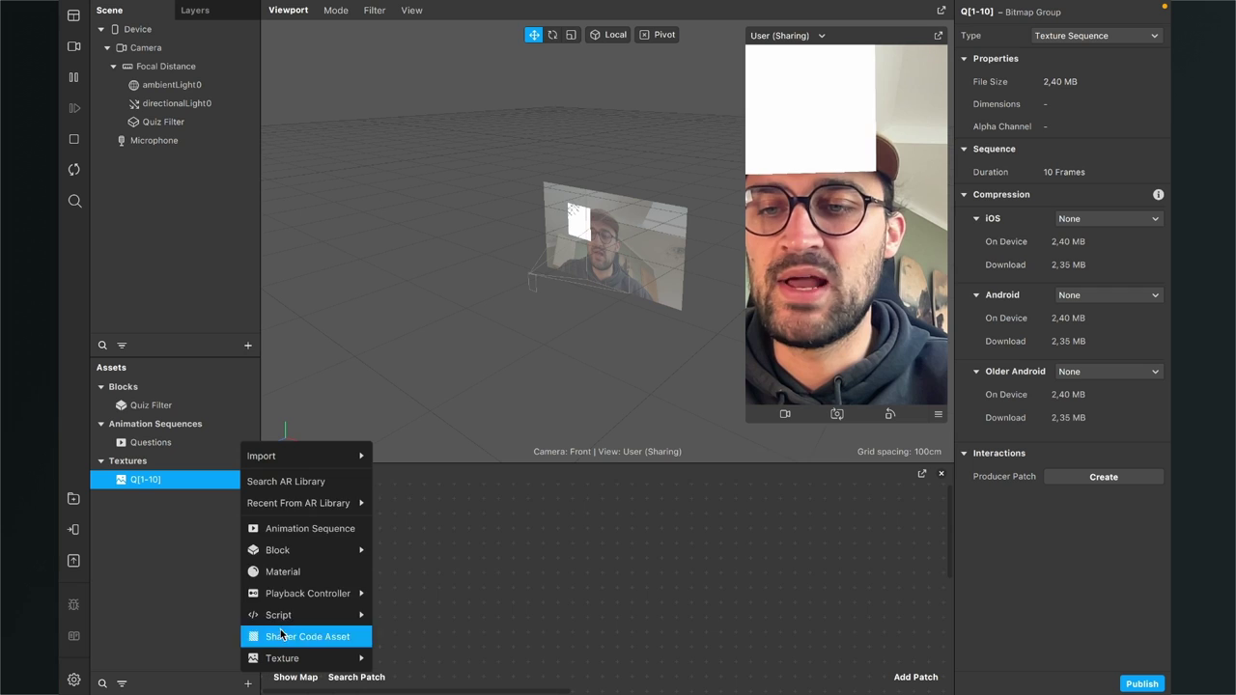
{"action": "left_click", "coordinate": [330, 529]}
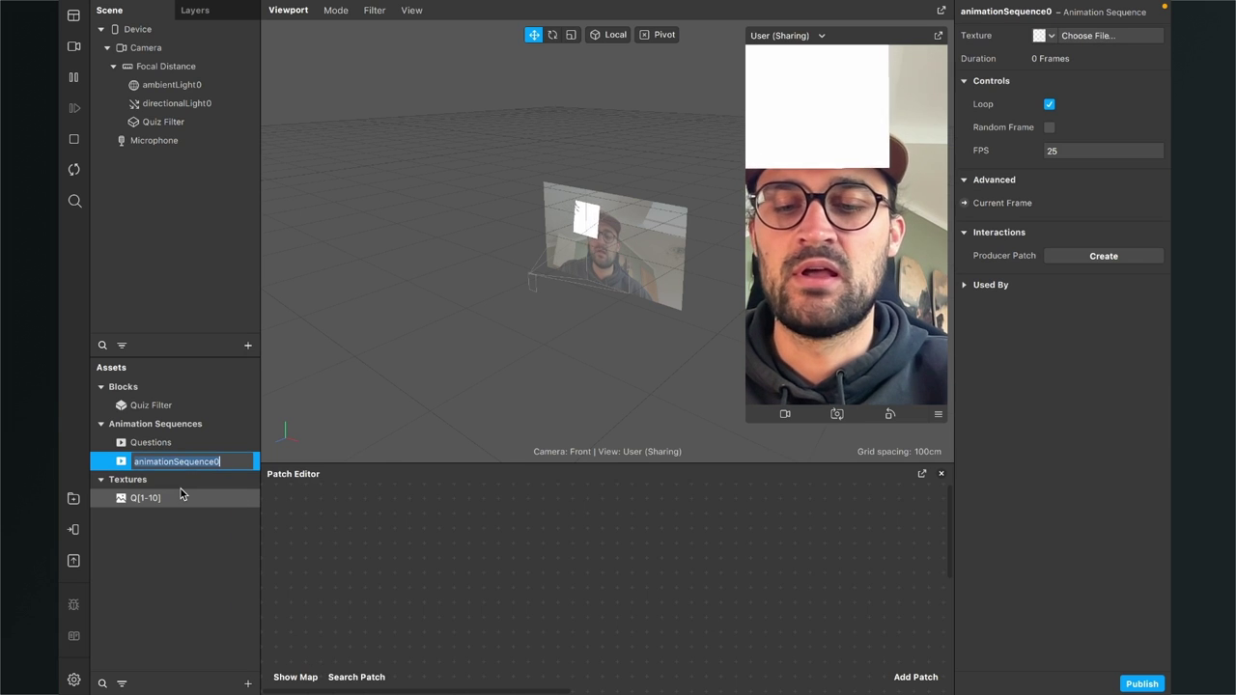
{"action": "type", "text": "R Answers"}
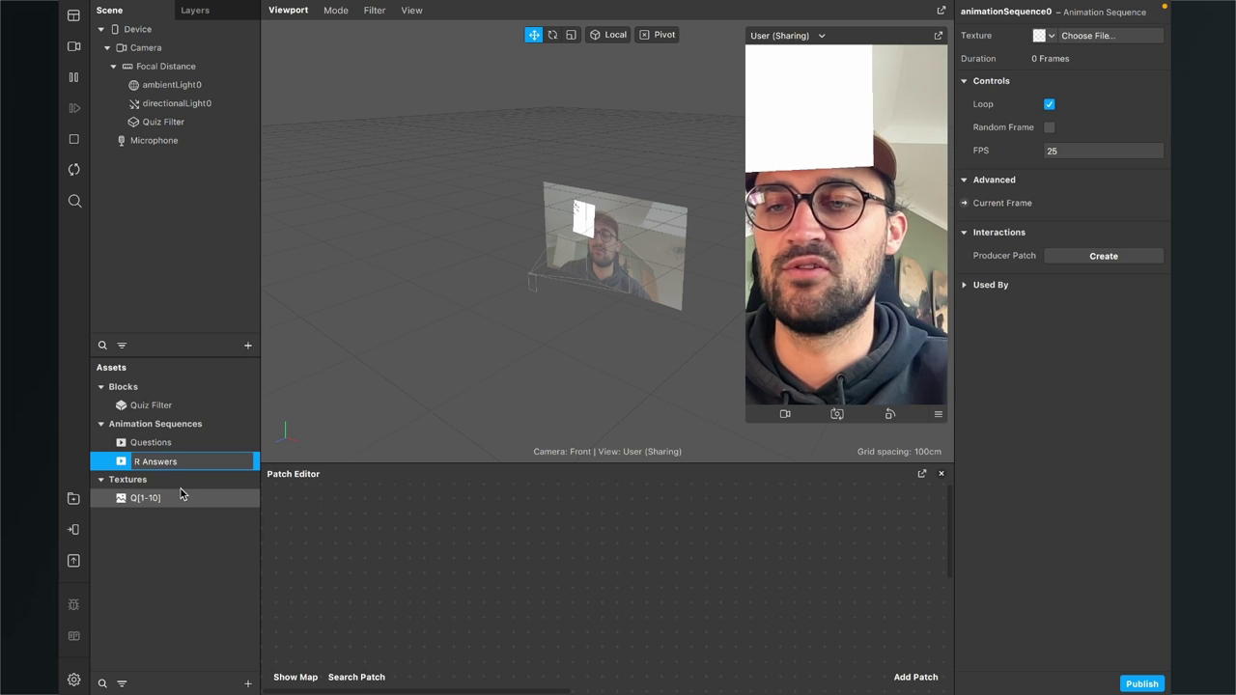
{"action": "key", "text": "Return"}
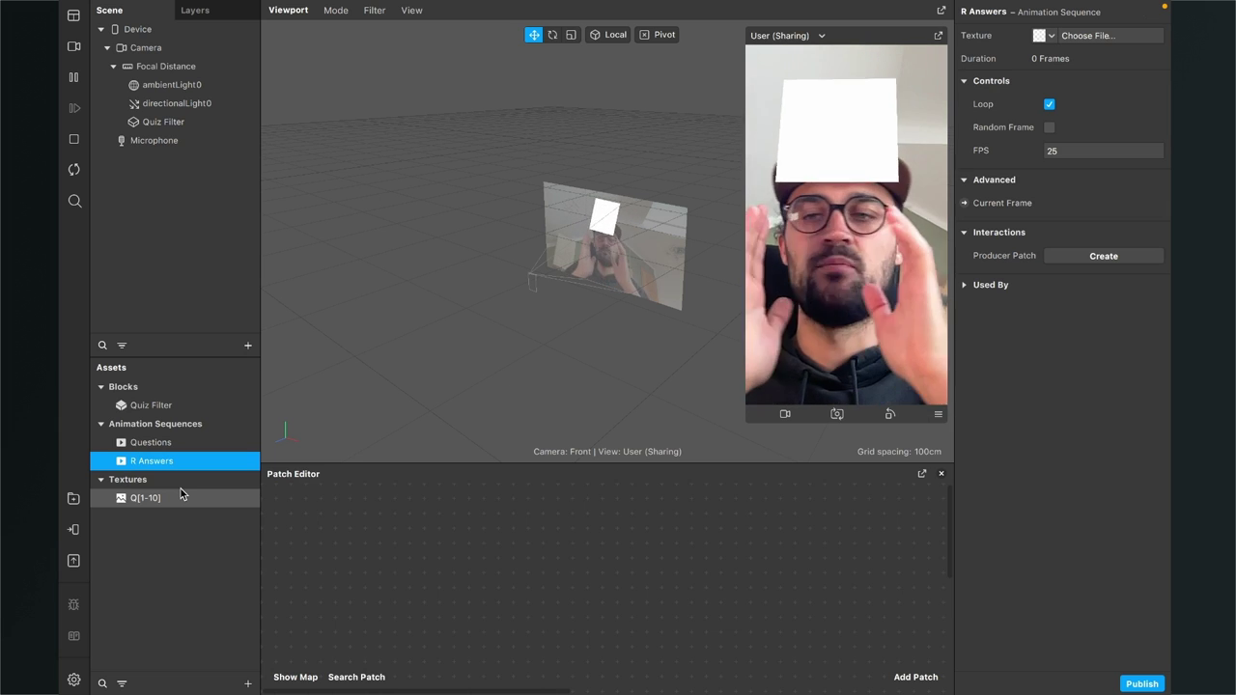
Load the images R_A01.png to R_A10.png as the texture of the R Answers animation sequence
{"action": "left_click", "coordinate": [1085, 39]}
{"action": "scroll", "coordinate": [509, 249], "scroll_direction": "down", "scroll_amount": 5}
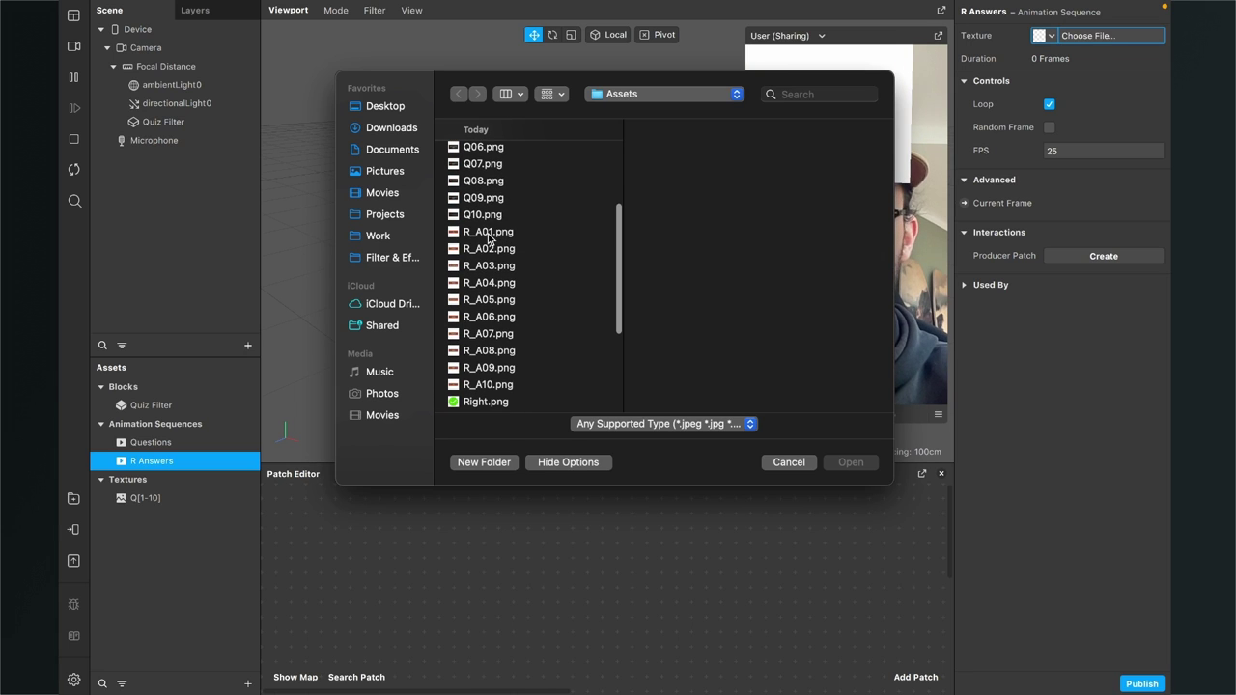
{"action": "left_click", "coordinate": [489, 233]}
{"action": "scroll", "coordinate": [510, 334], "scroll_direction": "down", "scroll_amount": 2}
{"action": "left_click", "coordinate": [506, 344], "text": "shift"}
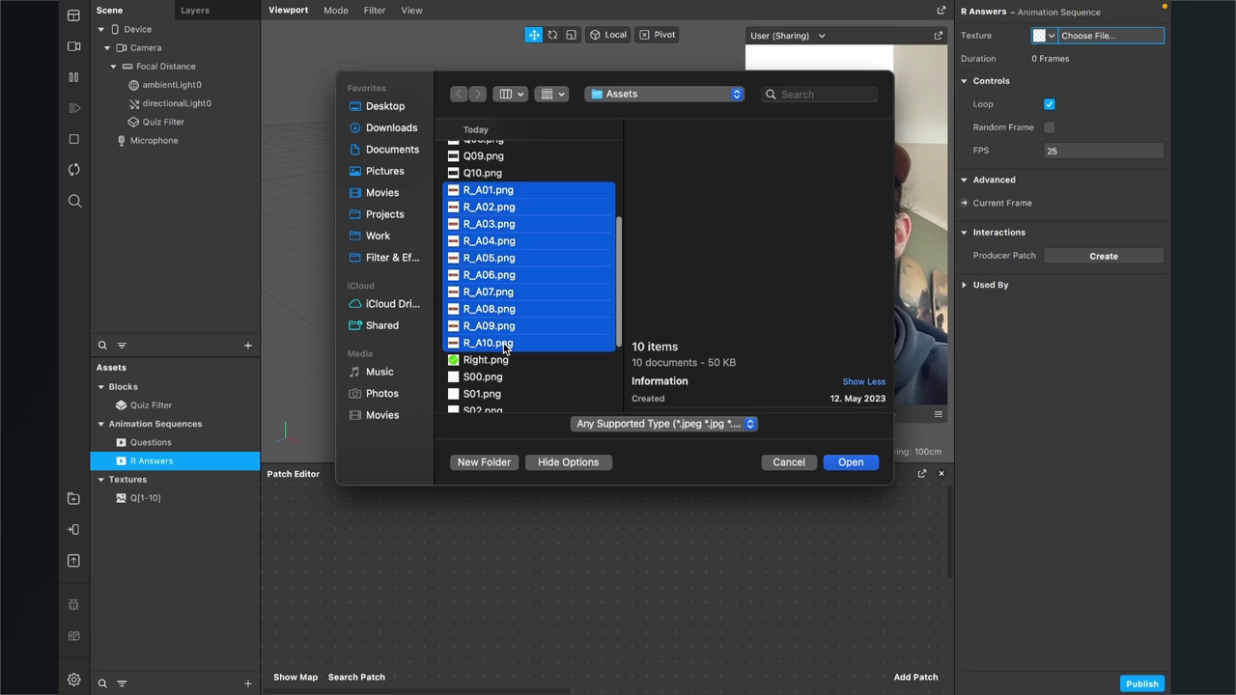
{"action": "left_click", "coordinate": [848, 463]}
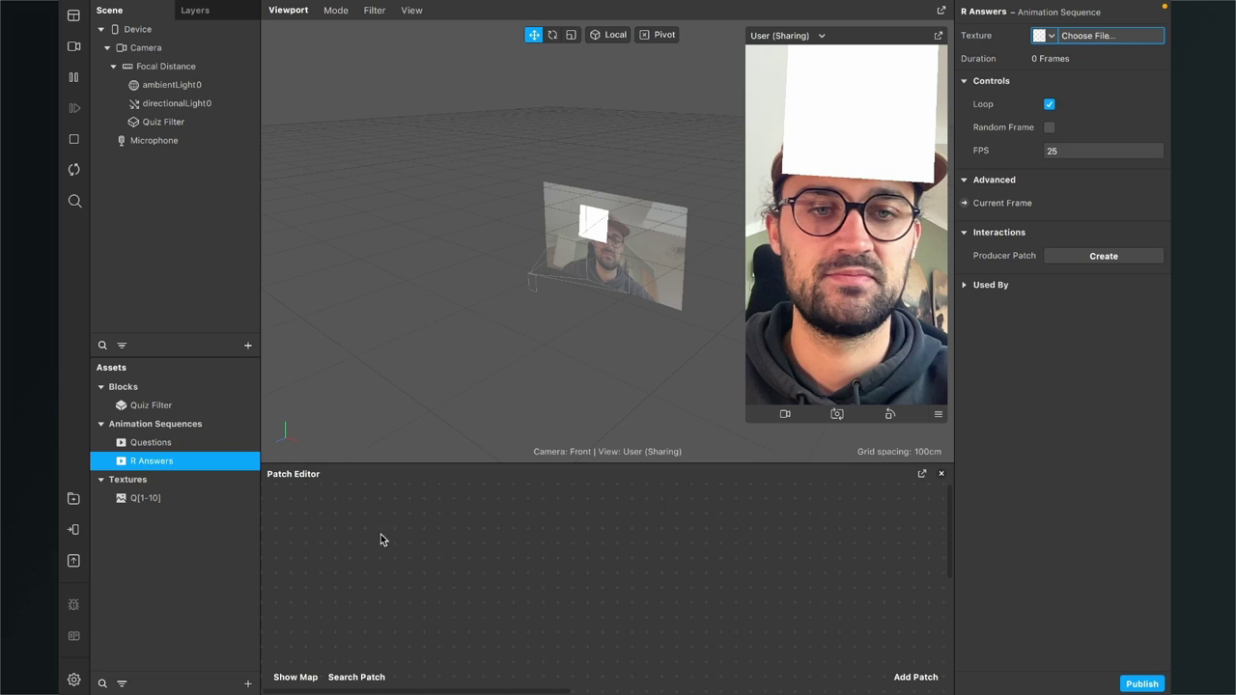
Set the compression of the R_A[1-10] texture to None for iOS, Android and Older Android
{"action": "left_click", "coordinate": [154, 517]}
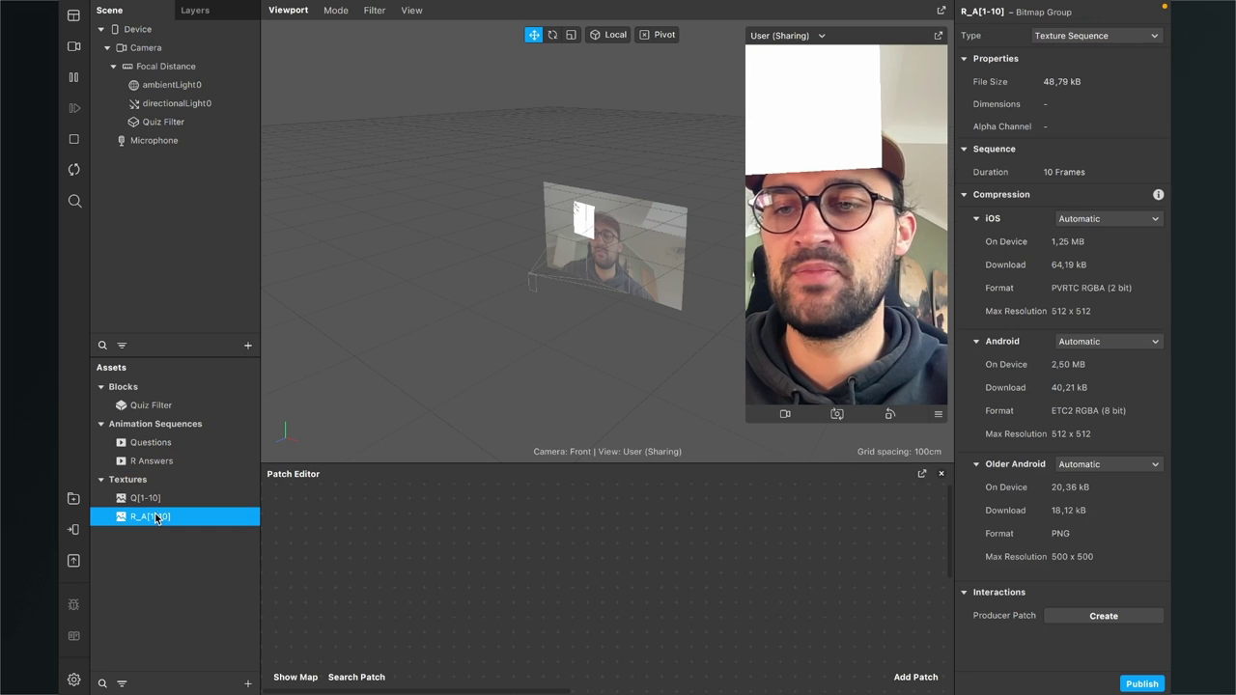
{"action": "left_click", "coordinate": [1092, 221]}
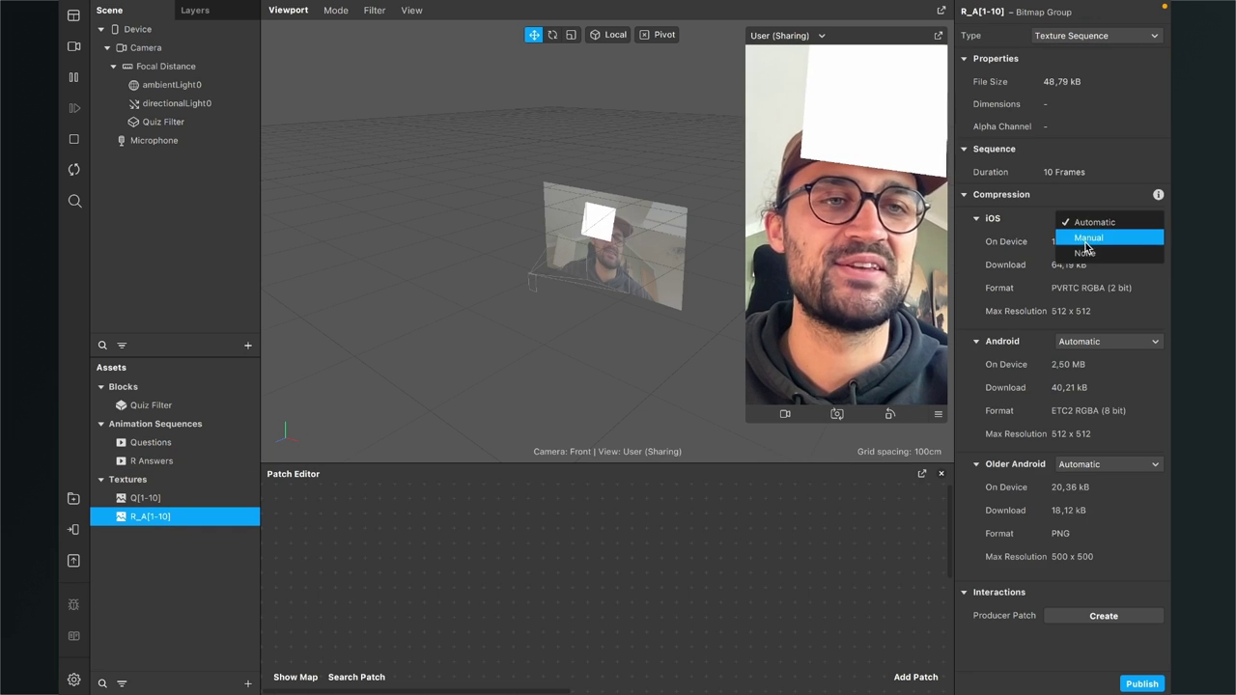
{"action": "left_click", "coordinate": [1077, 251]}
{"action": "left_click", "coordinate": [1090, 295]}
{"action": "left_click", "coordinate": [1077, 329]}
{"action": "left_click", "coordinate": [1087, 368]}
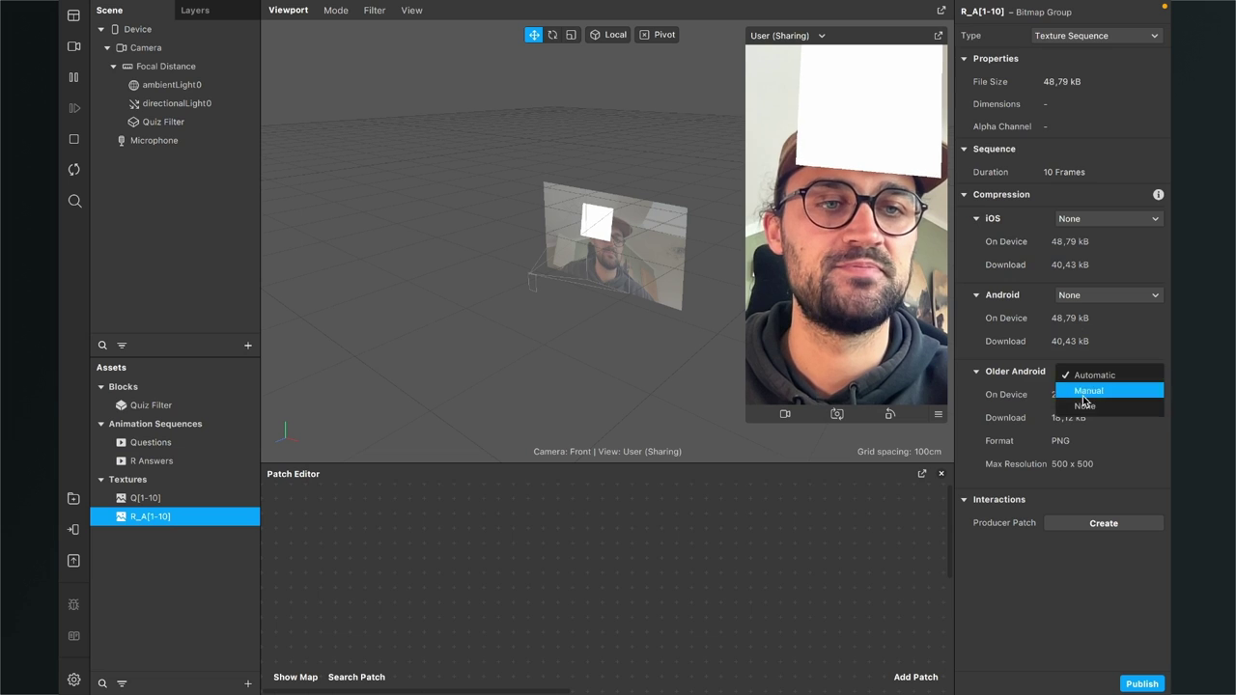
{"action": "left_click", "coordinate": [1080, 407]}
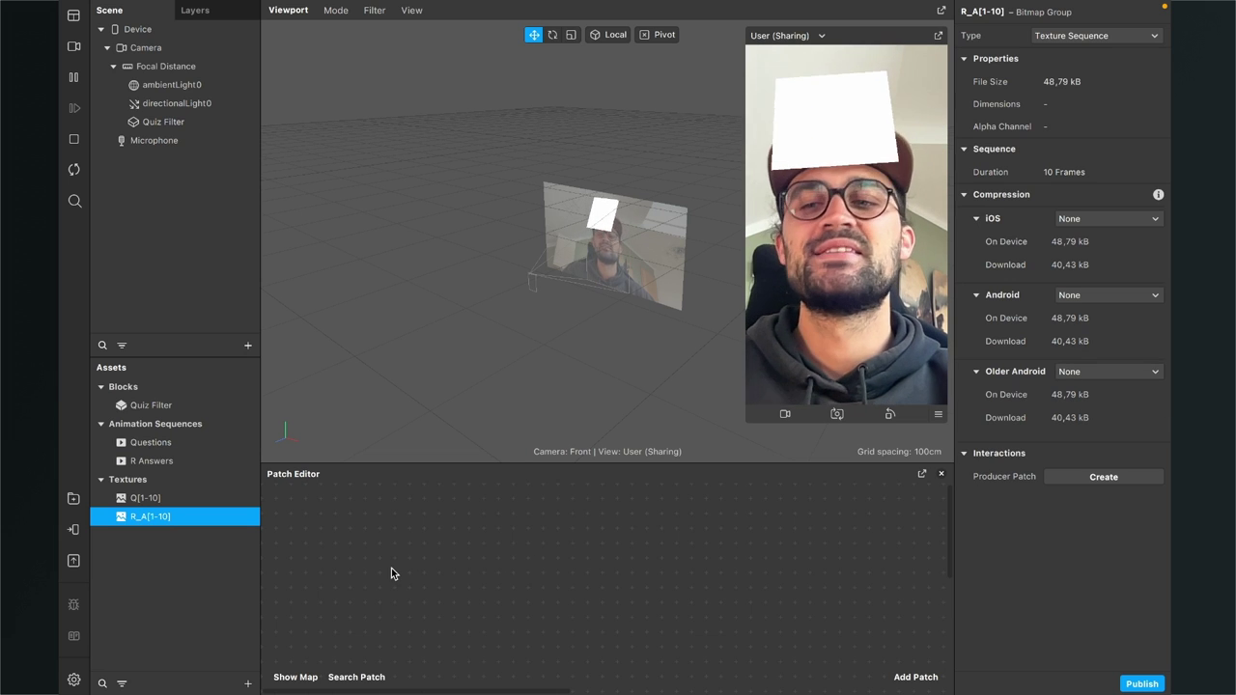
Add a third animation sequence to the assets and name it L Answers
{"action": "left_click", "coordinate": [247, 684]}
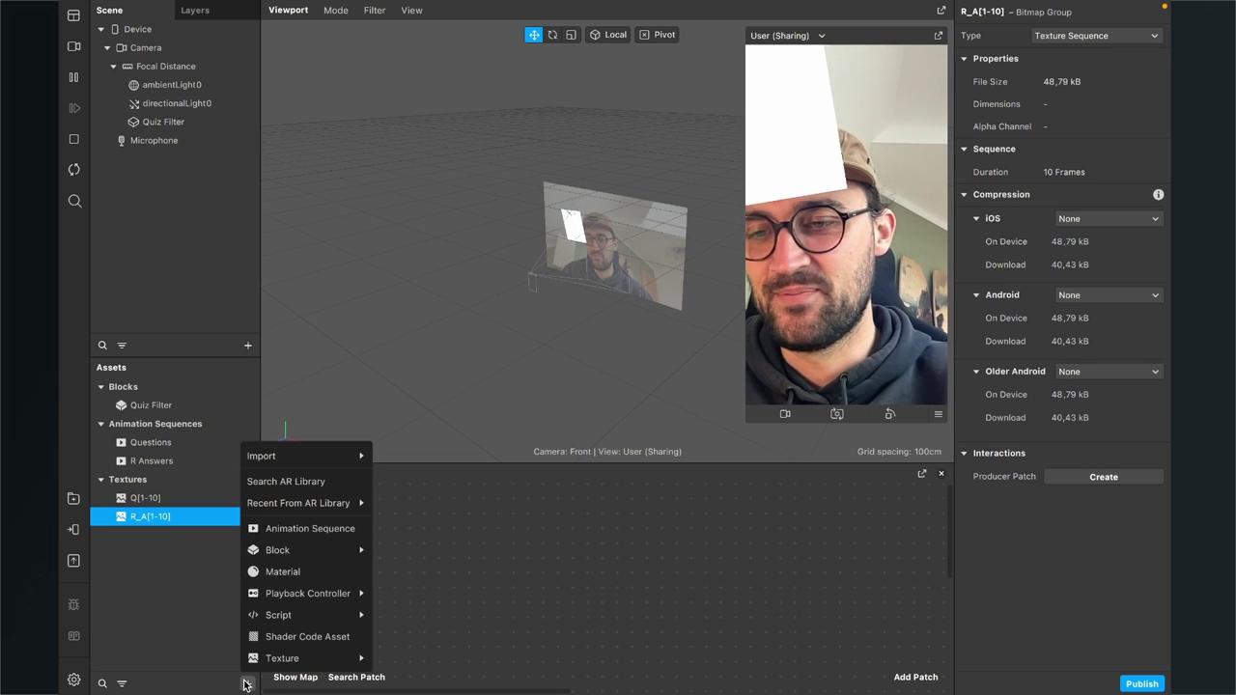
{"action": "left_click", "coordinate": [331, 530]}
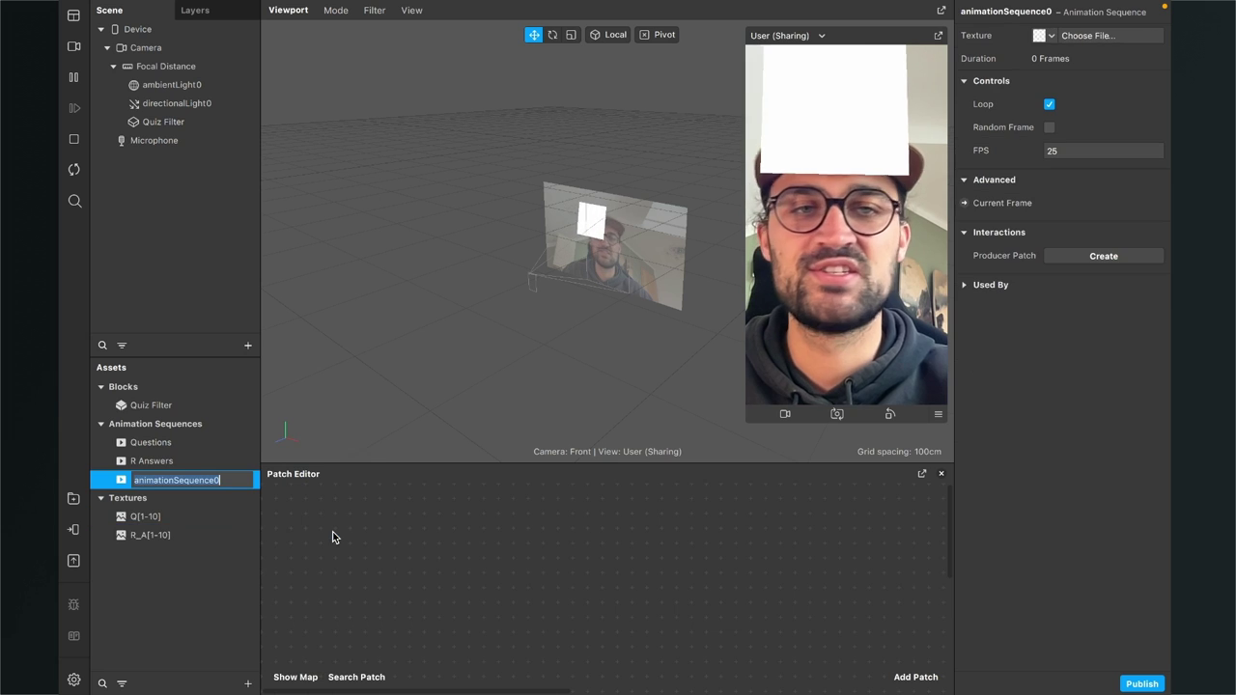
{"action": "type", "text": "L "}
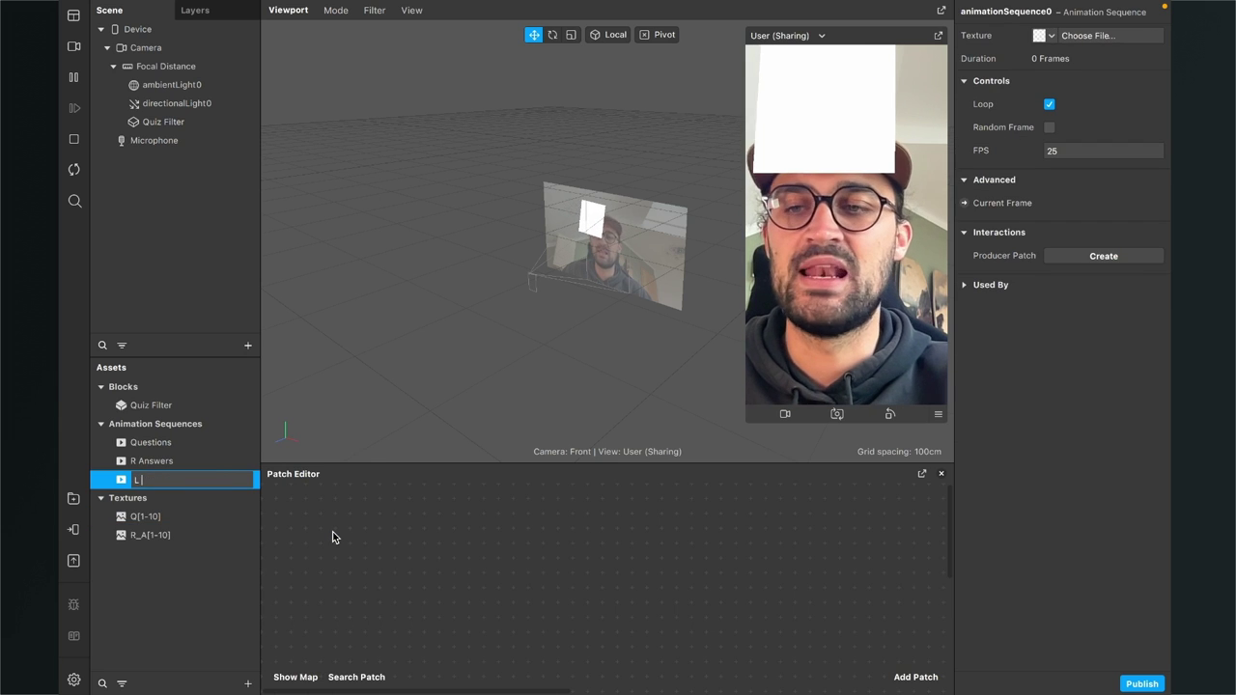
{"action": "type", "text": "Answers"}
{"action": "key", "text": "Return"}
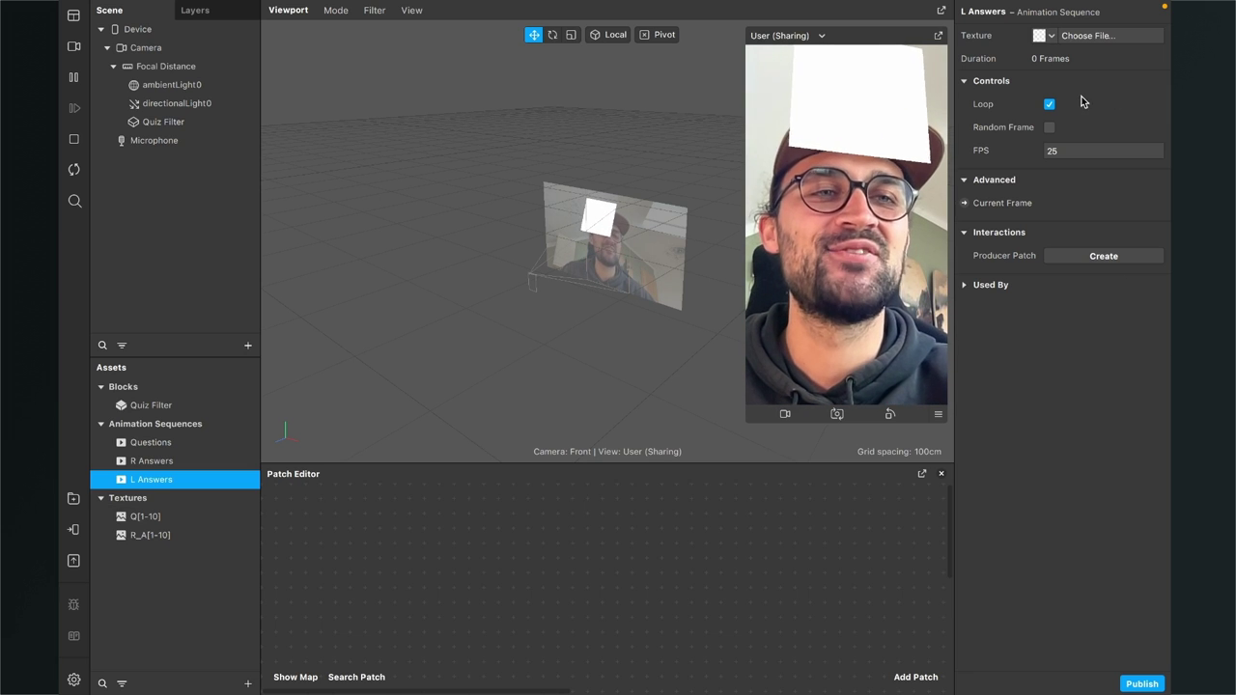
Load the images L_A01.png to L_A10.png as the texture of the L Answers animation sequence
{"action": "left_click", "coordinate": [1074, 35]}
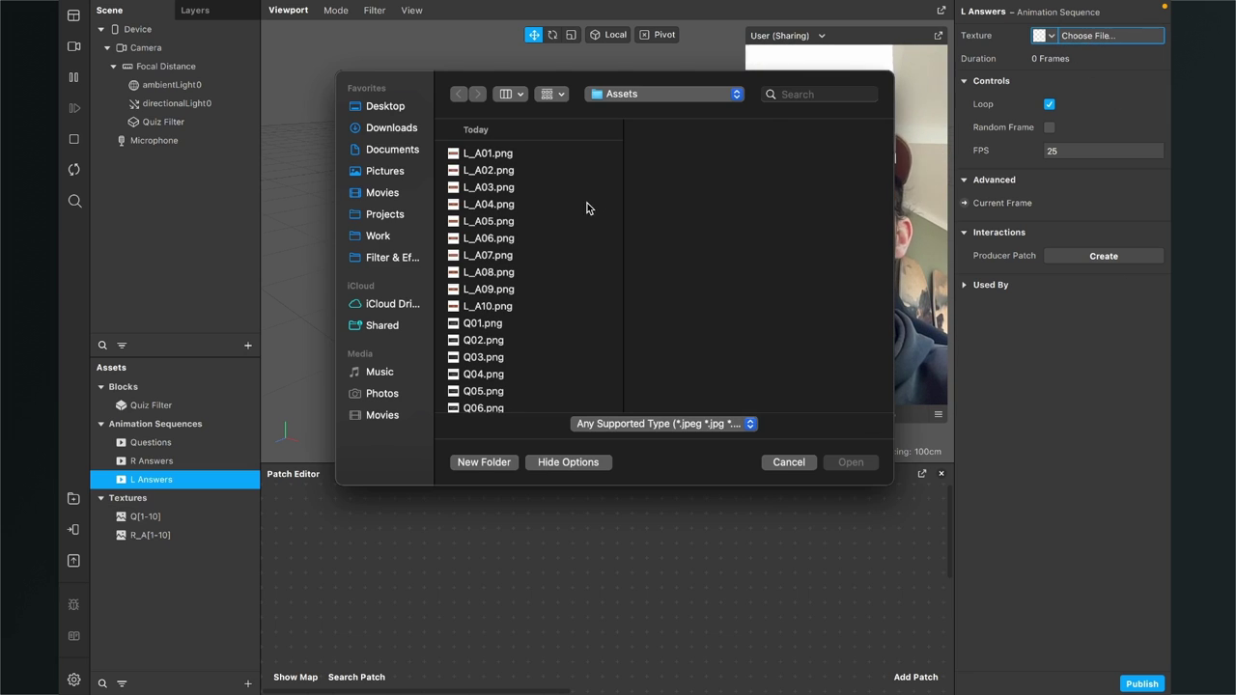
{"action": "left_click", "coordinate": [490, 155]}
{"action": "scroll", "coordinate": [496, 242], "scroll_direction": "down", "scroll_amount": 2}
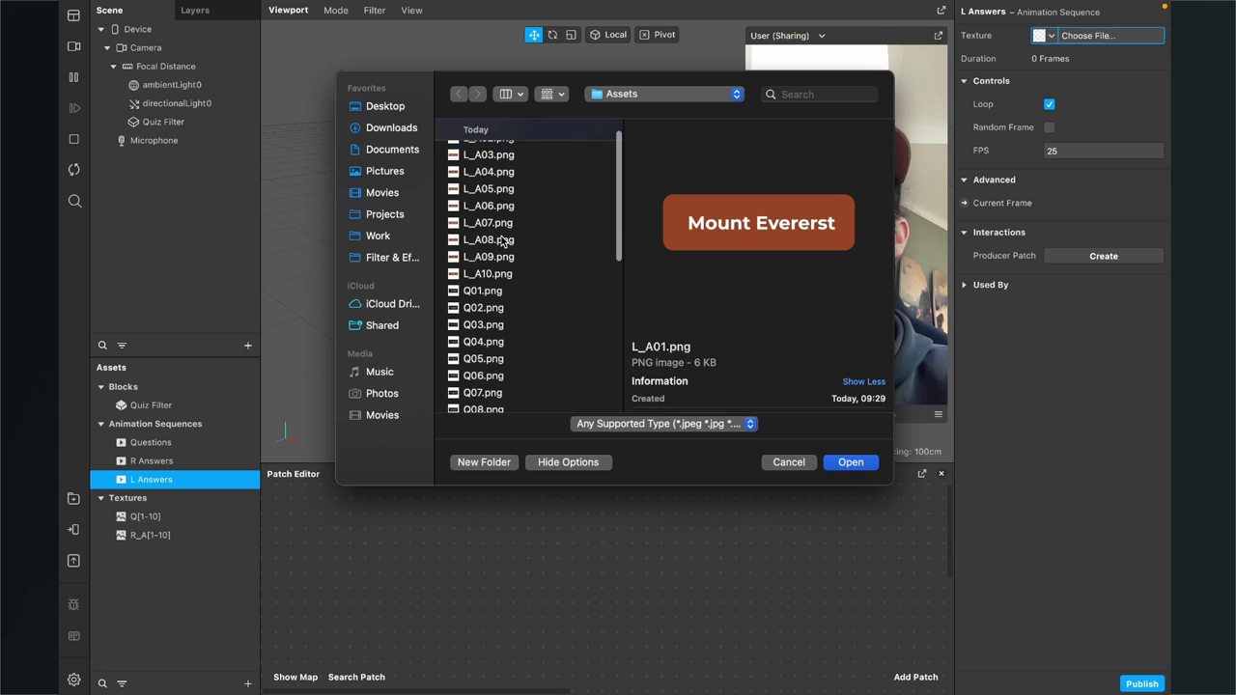
{"action": "left_click", "coordinate": [495, 270], "text": "shift"}
{"action": "scroll", "coordinate": [527, 290], "scroll_direction": "down", "scroll_amount": 8}
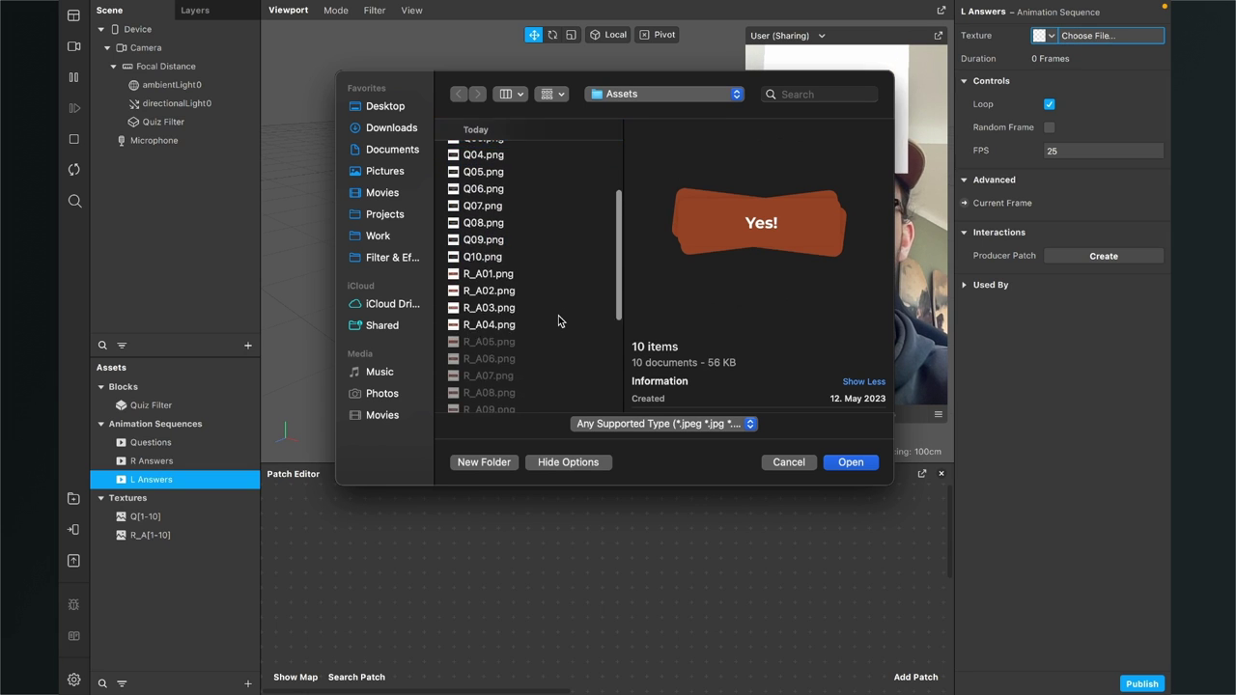
{"action": "left_click", "coordinate": [851, 462]}
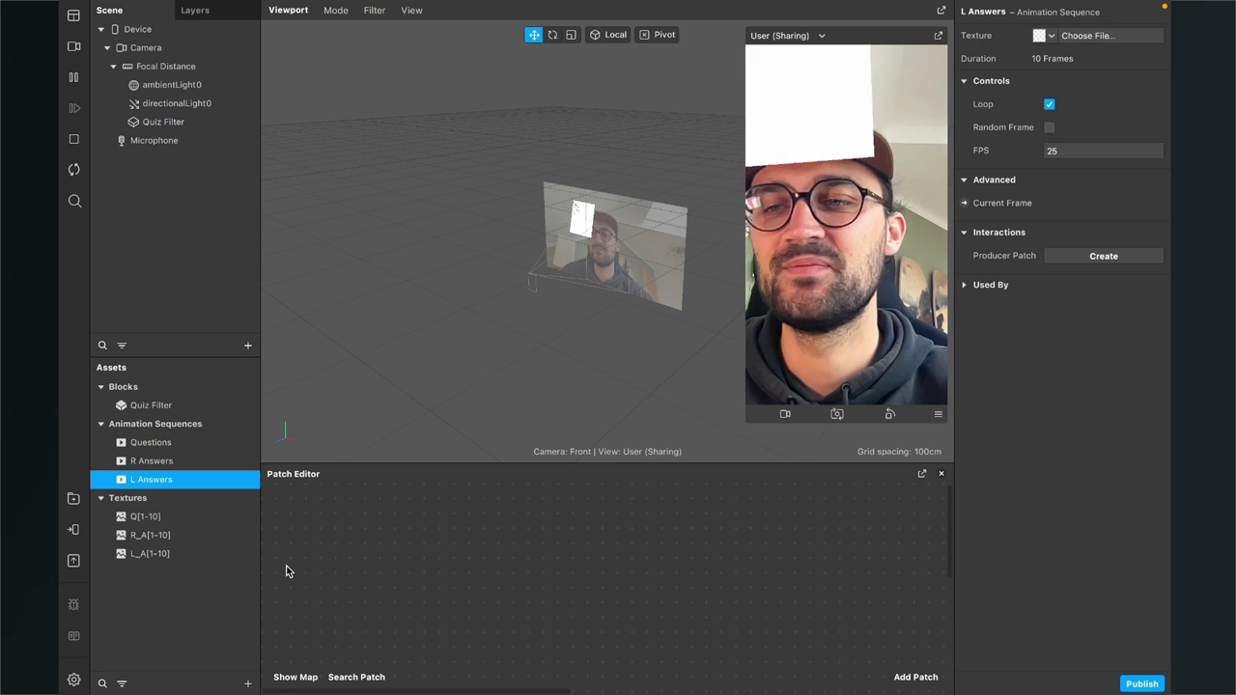
Set the compression of the L_A[1-10] texture to None for iOS, Android and Older Android
{"action": "left_click", "coordinate": [152, 552]}
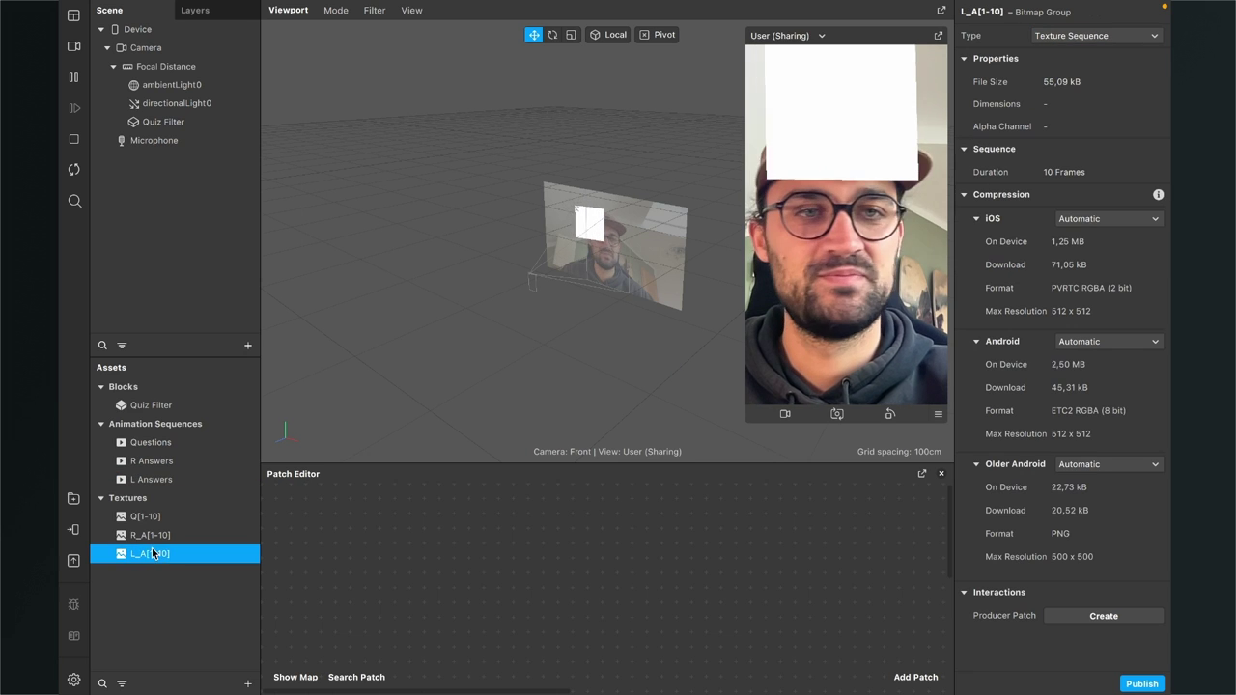
{"action": "left_click", "coordinate": [1142, 218]}
{"action": "left_click", "coordinate": [1106, 257]}
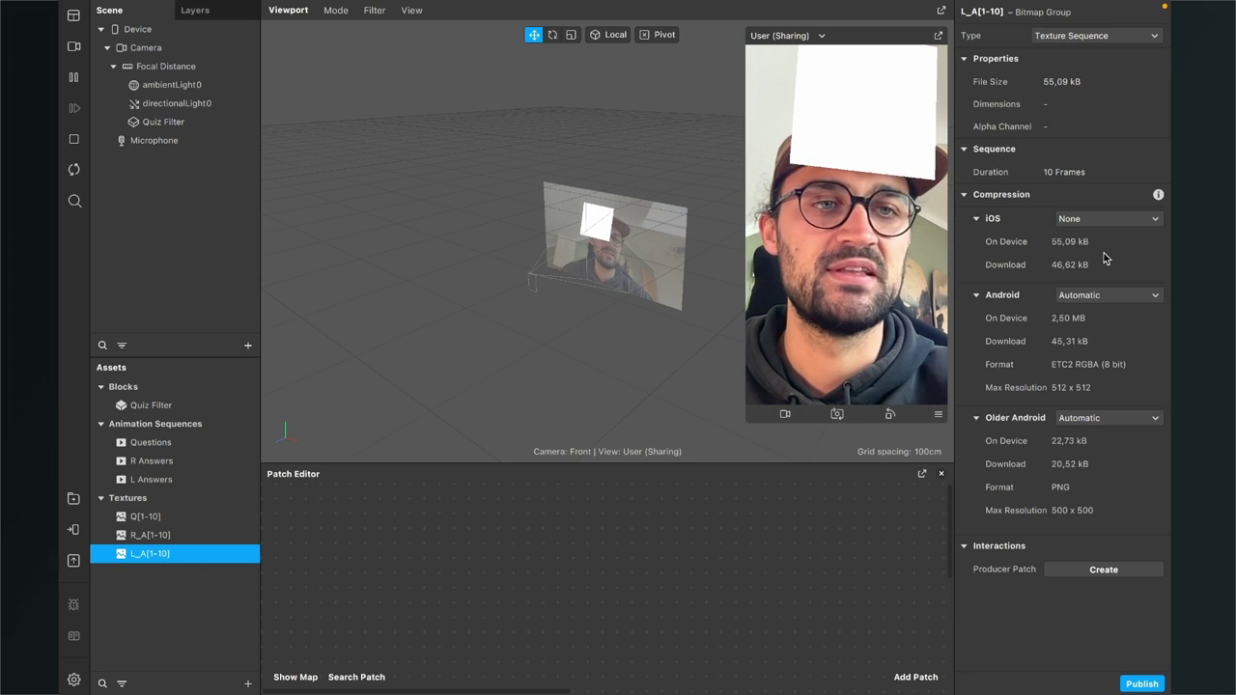
{"action": "left_click", "coordinate": [1081, 296]}
{"action": "left_click", "coordinate": [1083, 329]}
{"action": "left_click", "coordinate": [1082, 372]}
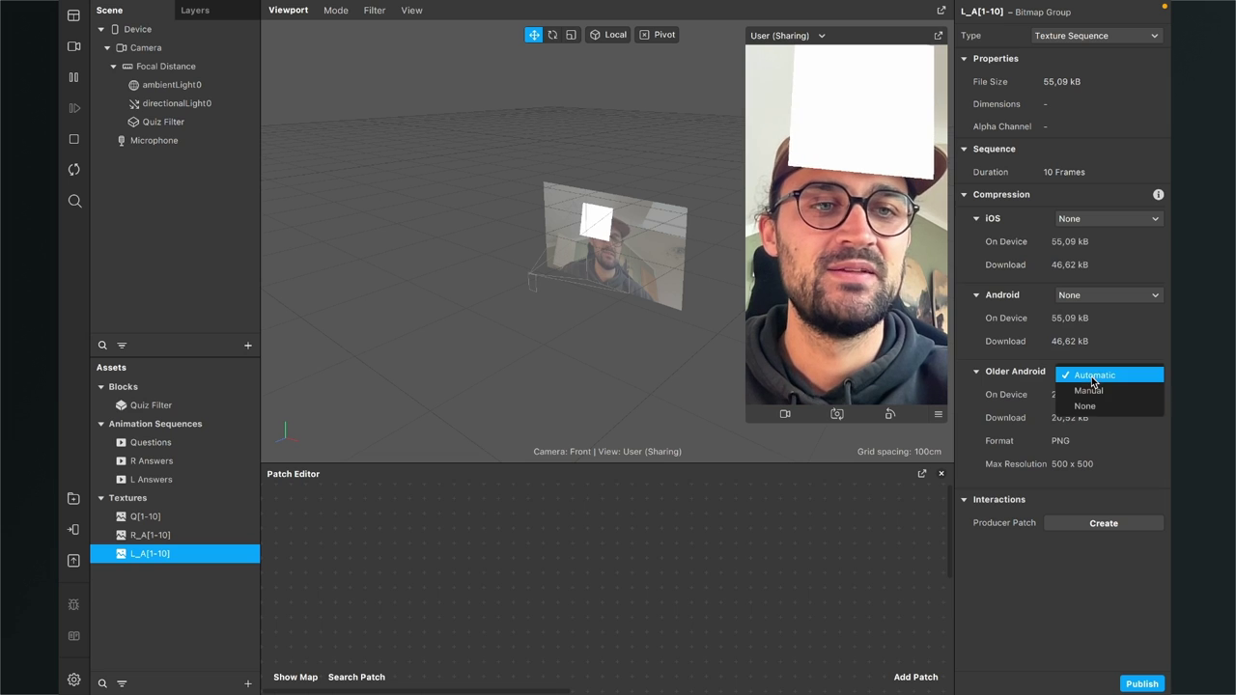
{"action": "left_click", "coordinate": [1091, 407]}
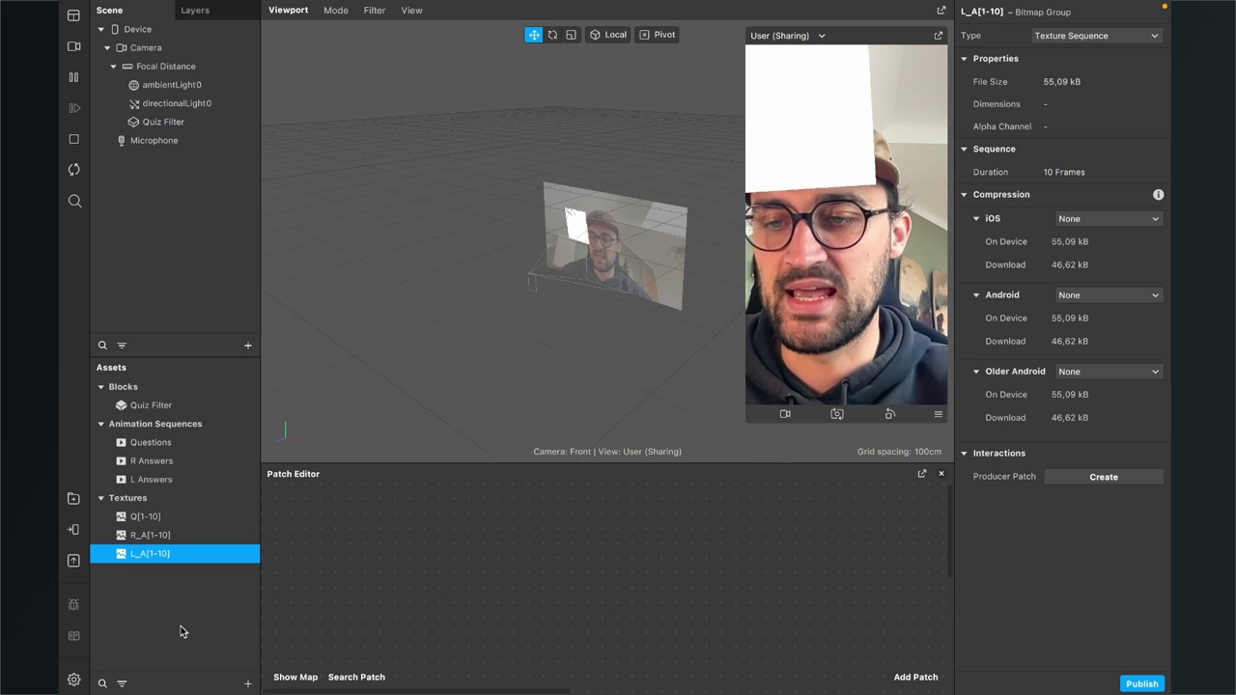
Add a fourth animation sequence to the assets and load the images S00.png to S10.png as its texture
{"action": "left_click", "coordinate": [247, 684]}
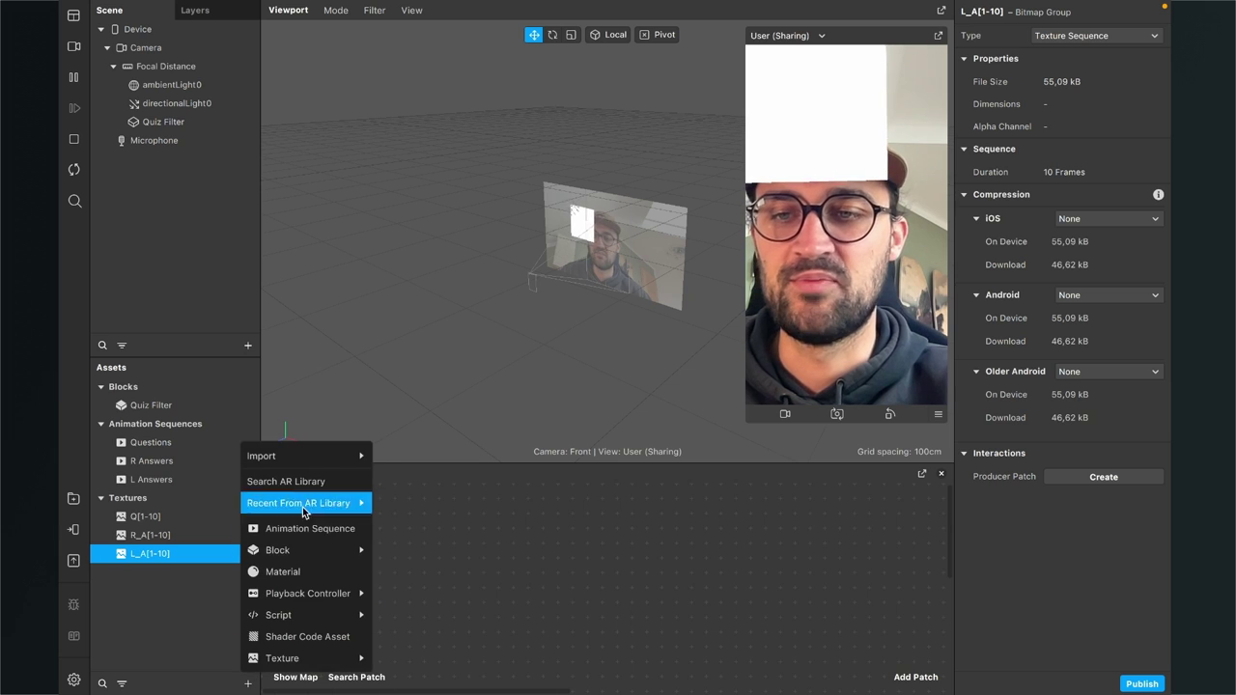
{"action": "left_click", "coordinate": [297, 530]}
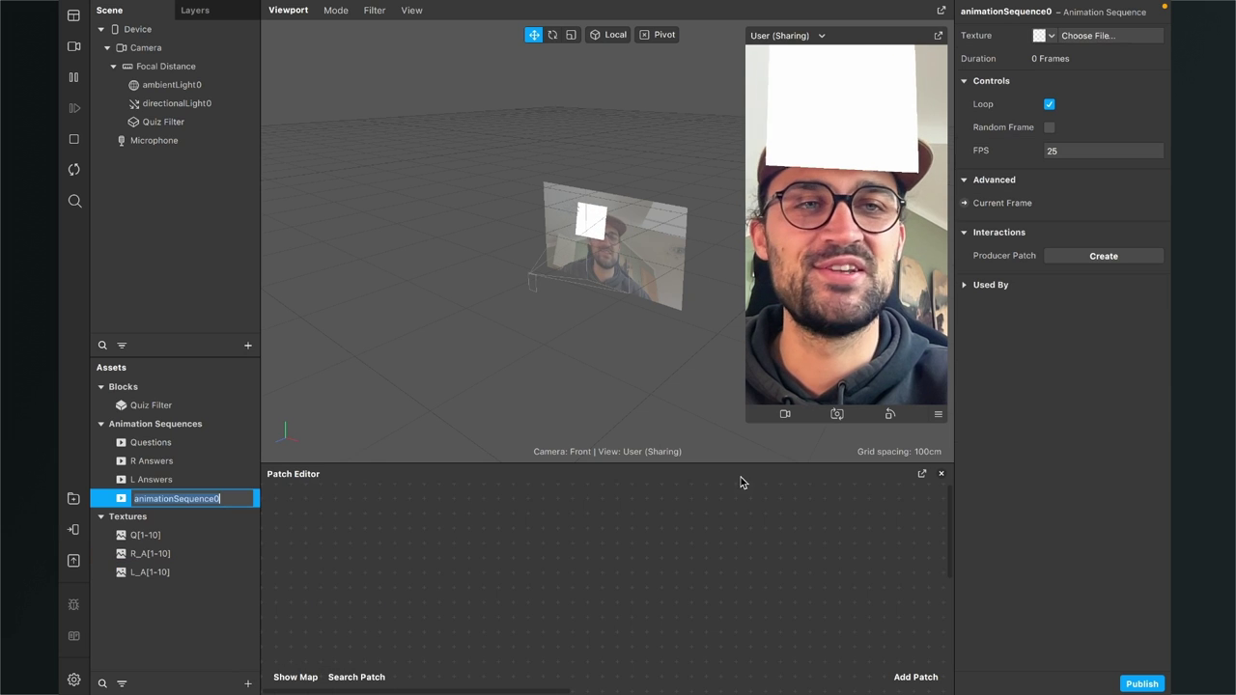
{"action": "left_click", "coordinate": [1043, 36]}
{"action": "left_click", "coordinate": [1072, 36]}
{"action": "scroll", "coordinate": [478, 348], "scroll_direction": "down", "scroll_amount": 6}
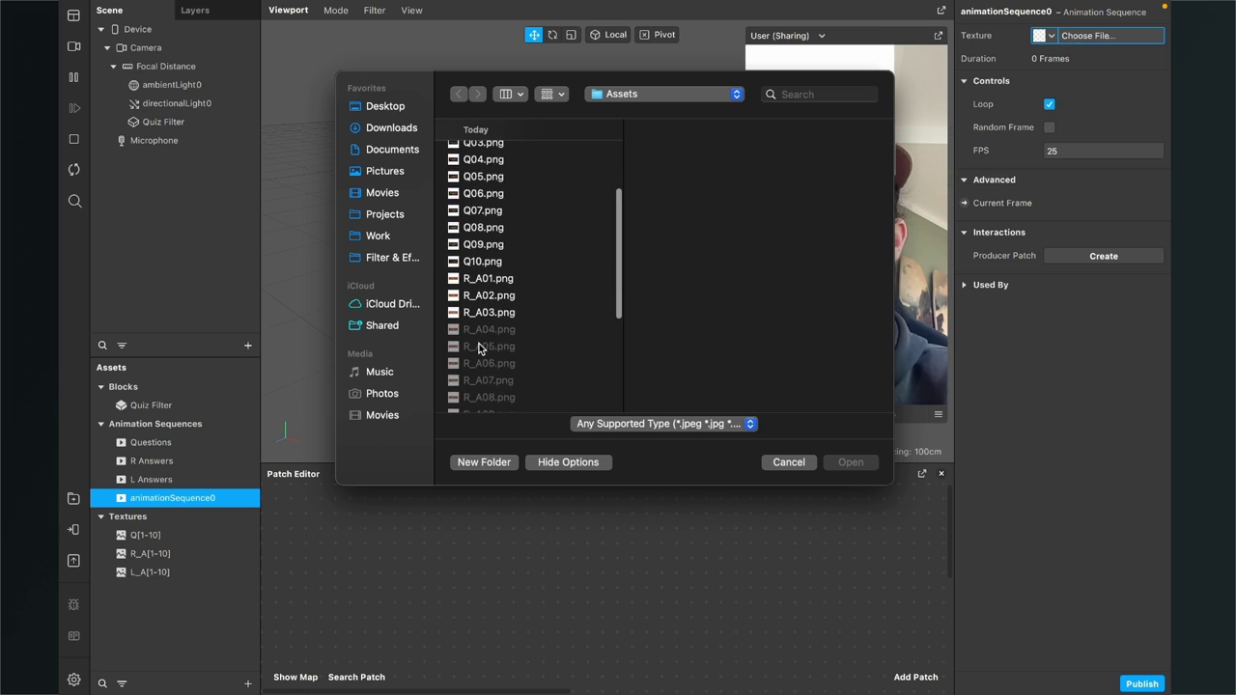
{"action": "scroll", "coordinate": [480, 348], "scroll_direction": "down", "scroll_amount": 4}
{"action": "left_click", "coordinate": [491, 217]}
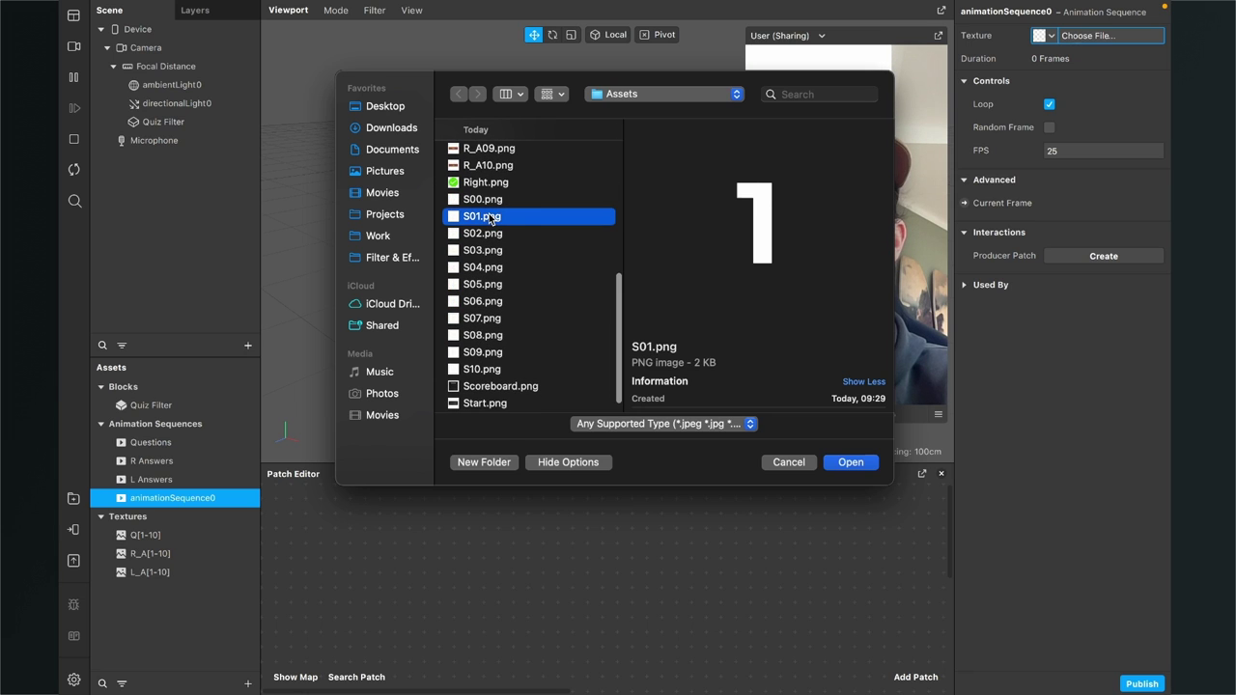
{"action": "left_click", "coordinate": [490, 199]}
{"action": "key", "text": "Down"}
{"action": "key", "text": "Down"}
{"action": "key", "text": "Down"}
{"action": "key", "text": "Down"}
{"action": "key", "text": "Down"}
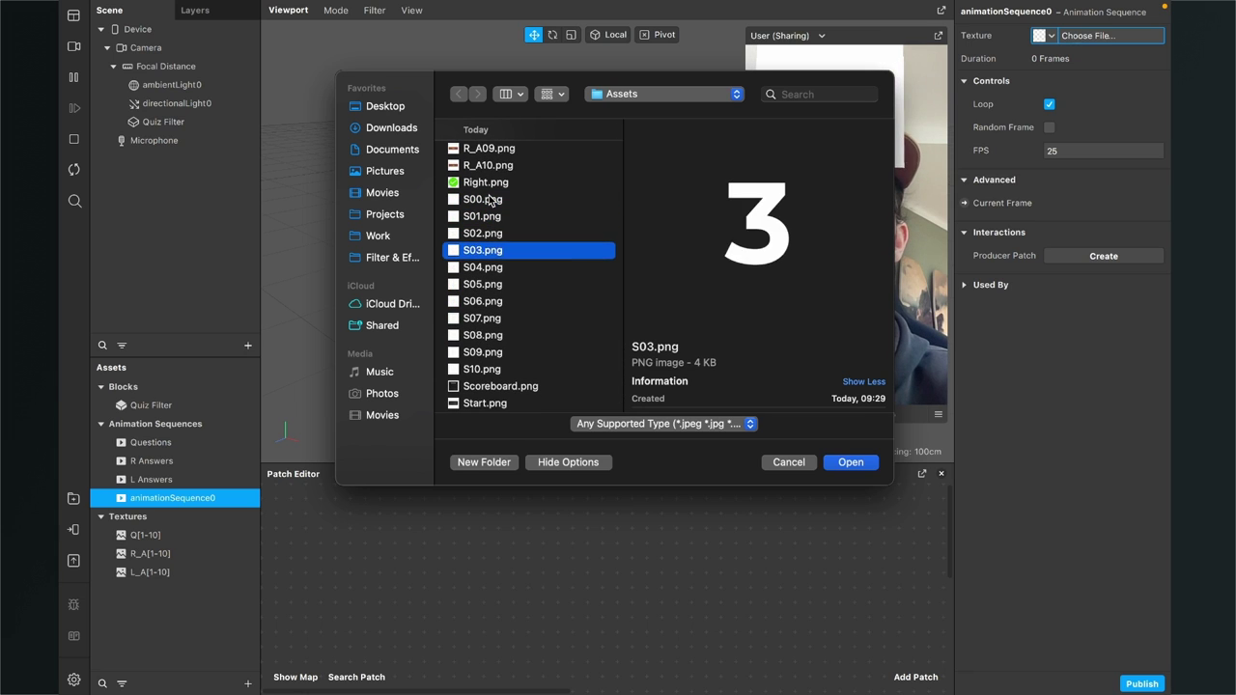
{"action": "key", "text": "Down"}
{"action": "key", "text": "Down"}
{"action": "key", "text": "Down"}
{"action": "key", "text": "Down"}
{"action": "key", "text": "Down"}
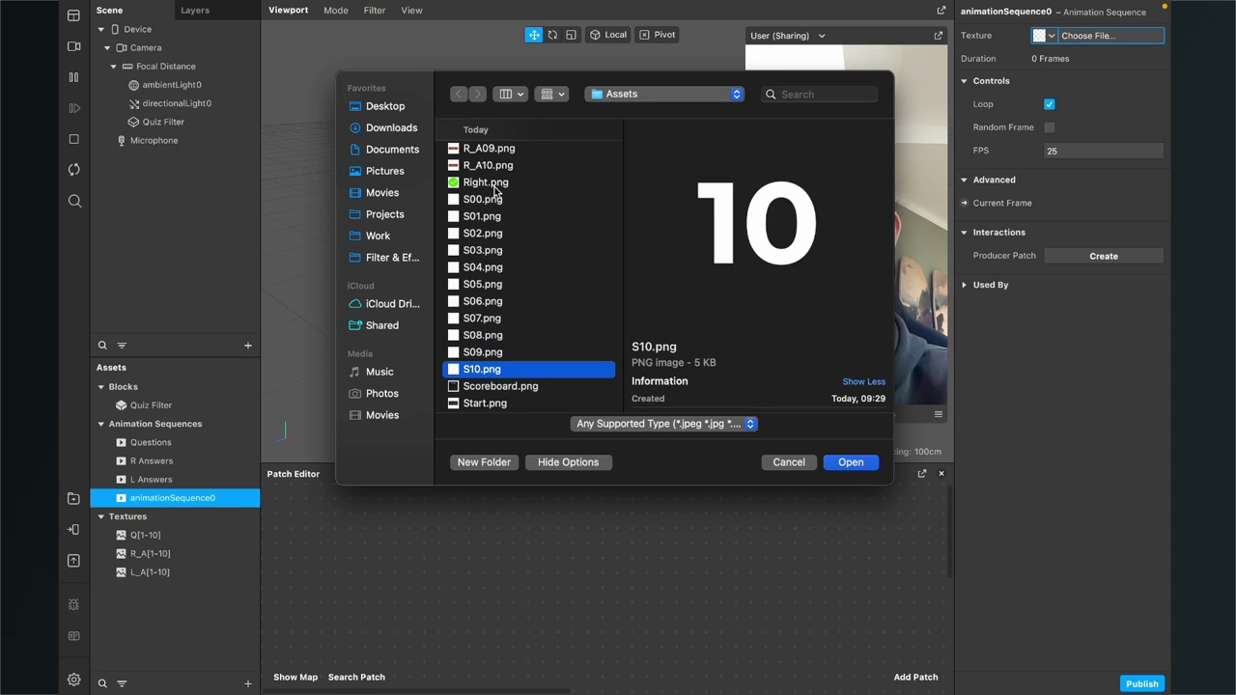
{"action": "left_click", "coordinate": [493, 204], "text": "shift"}
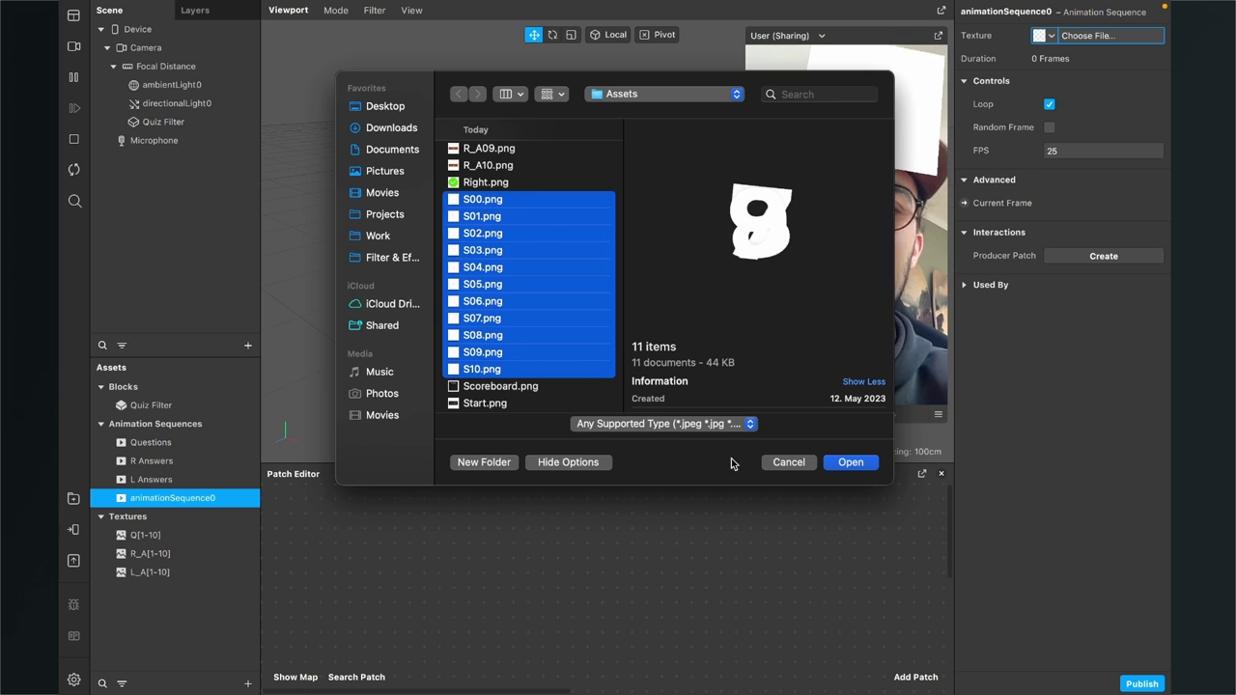
{"action": "left_click", "coordinate": [831, 462]}
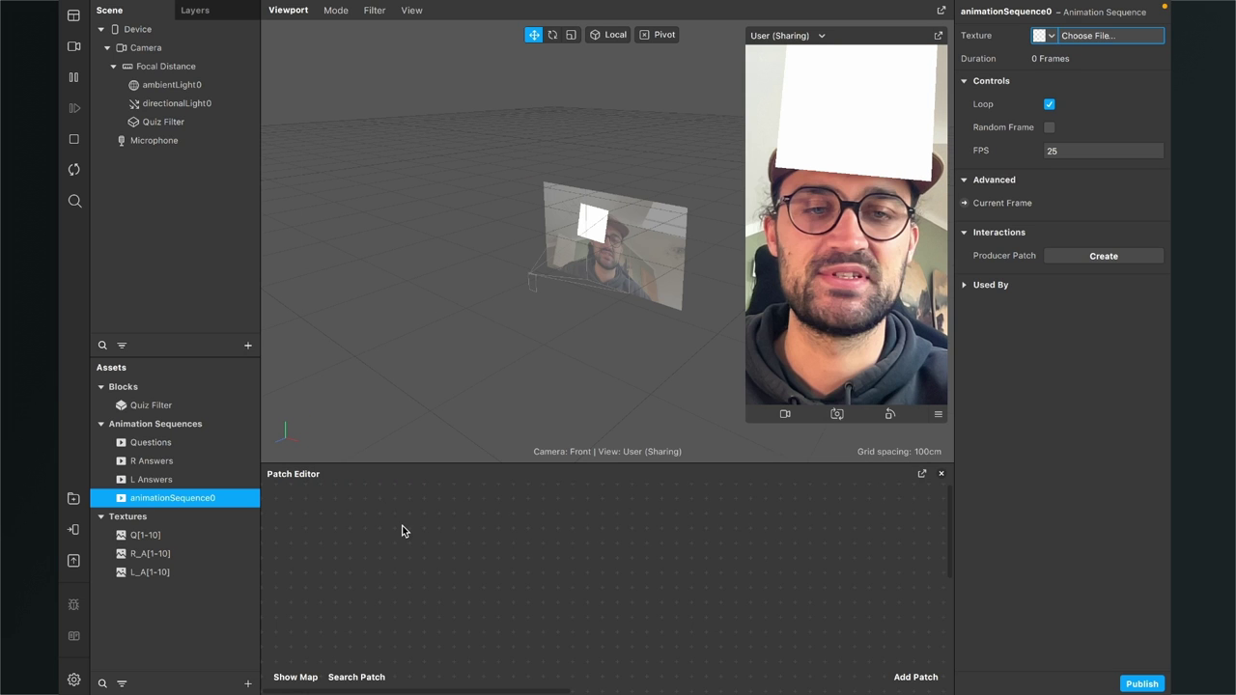
Rename the new animation sequence as Score
{"action": "double_click", "coordinate": [172, 500]}
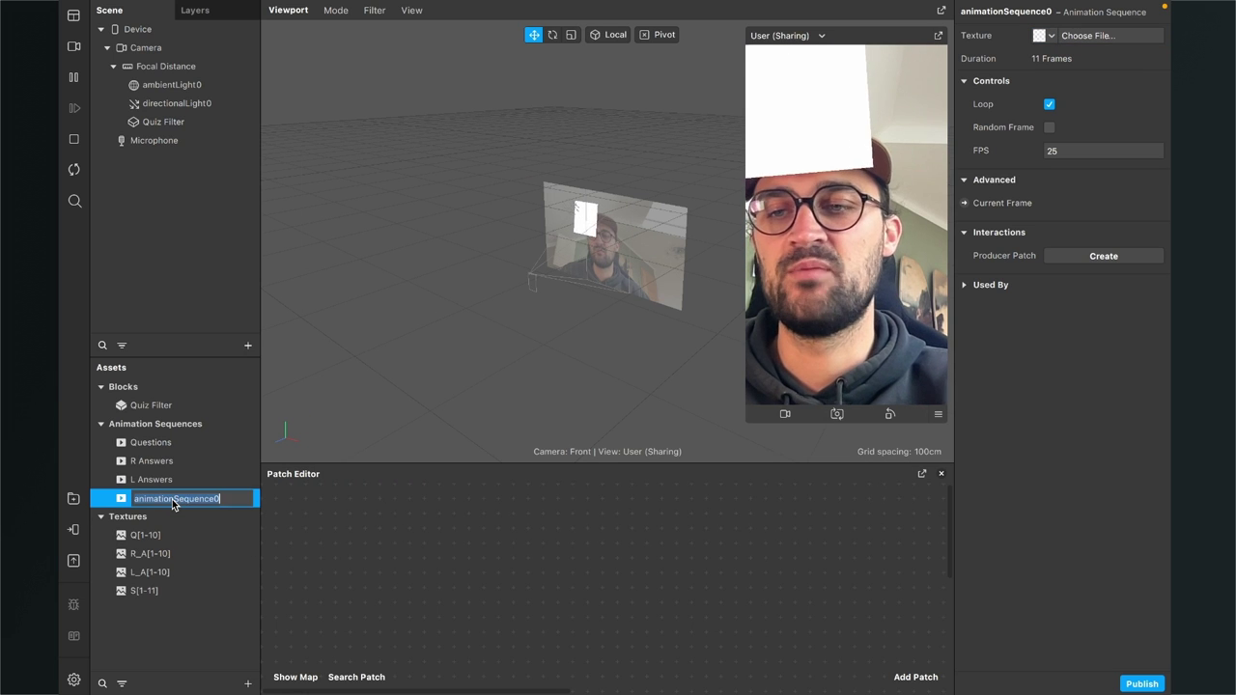
{"action": "type", "text": "Scr"}
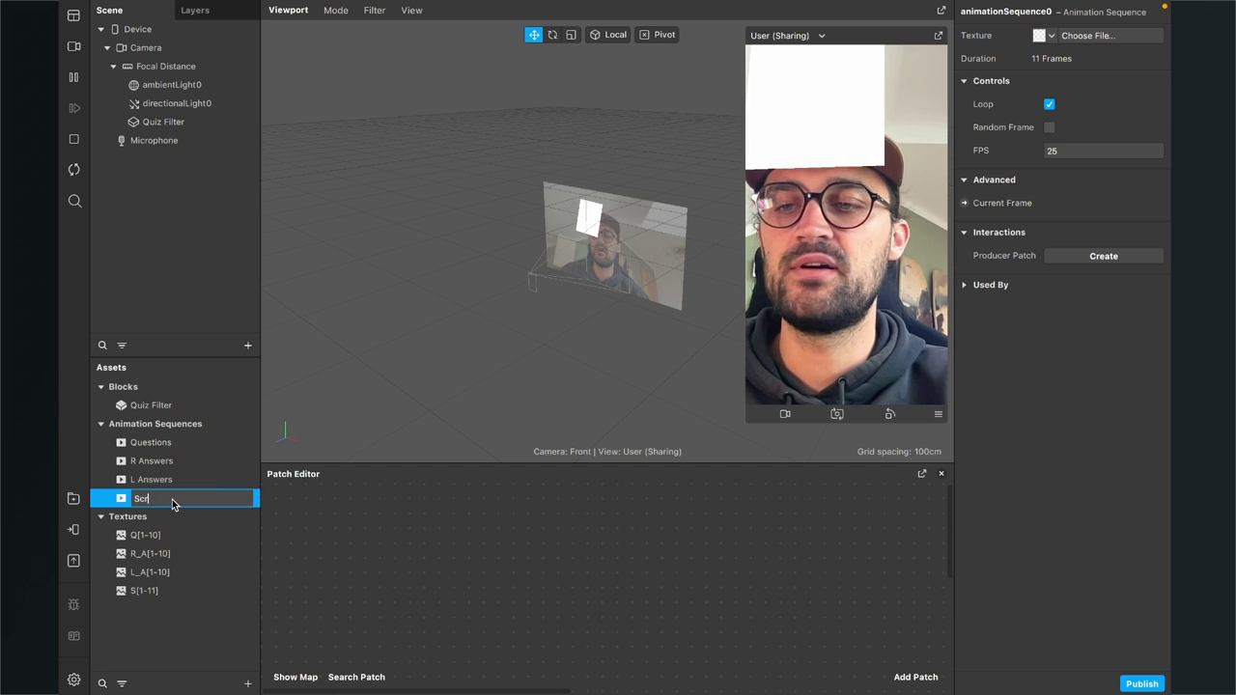
{"action": "type", "text": "re"}
{"action": "key", "text": "Return"}
Set the compression of the S[1-11] texture to None for iOS, Android and Older Android
{"action": "left_click", "coordinate": [142, 592]}
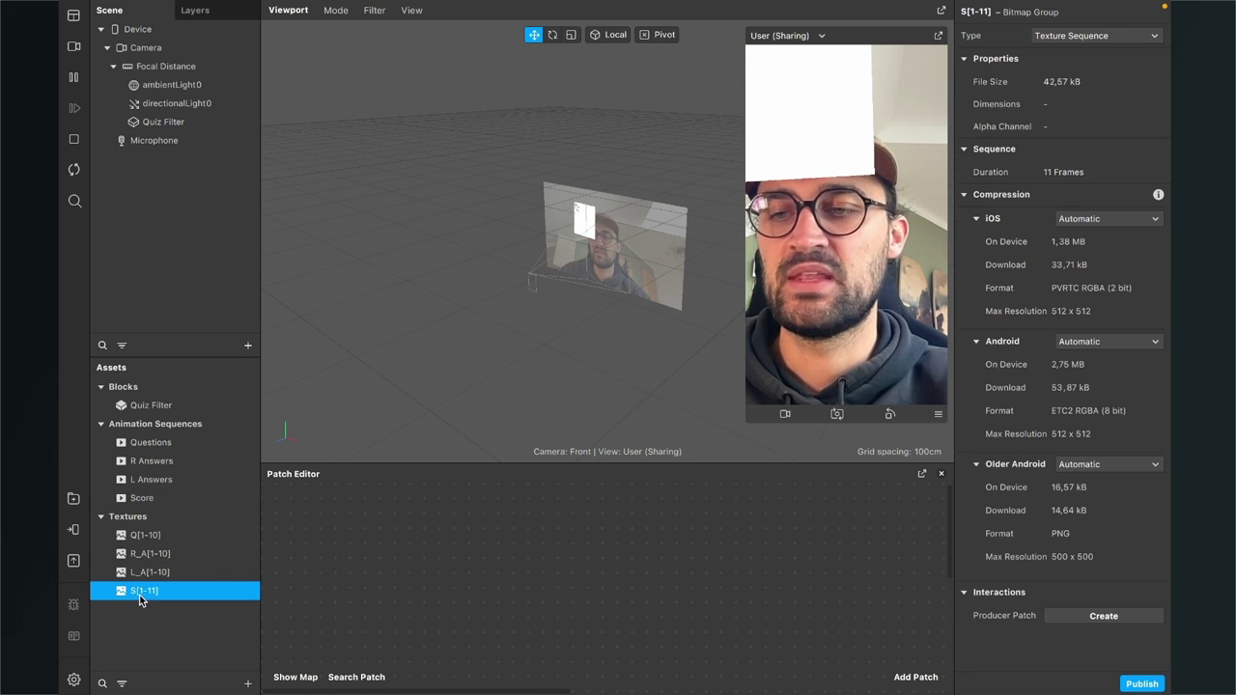
{"action": "left_click", "coordinate": [1106, 219]}
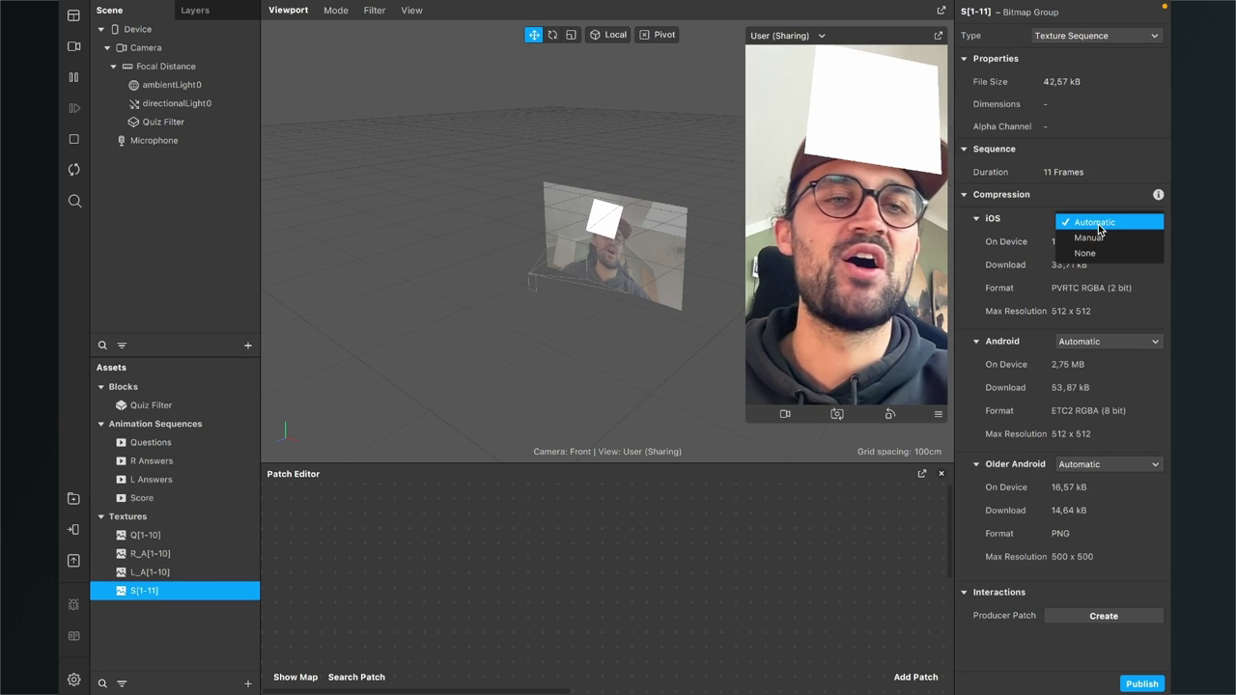
{"action": "left_click", "coordinate": [1085, 253]}
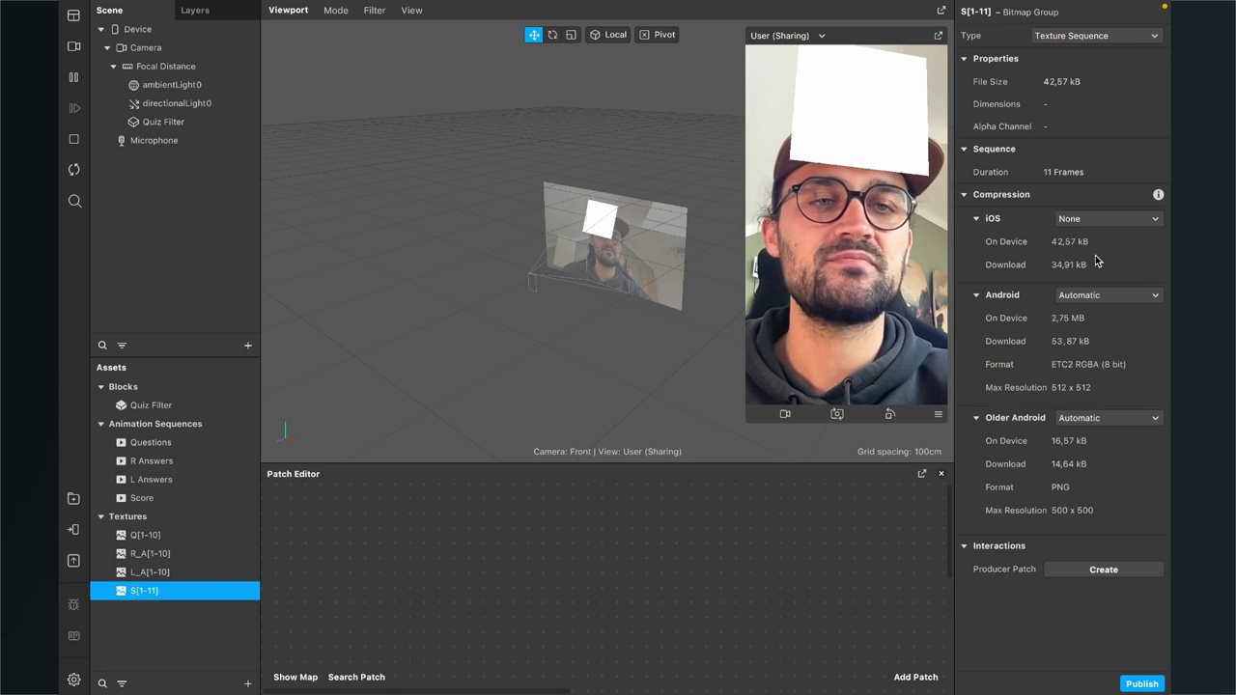
{"action": "left_click", "coordinate": [1132, 296]}
{"action": "left_click", "coordinate": [1110, 329]}
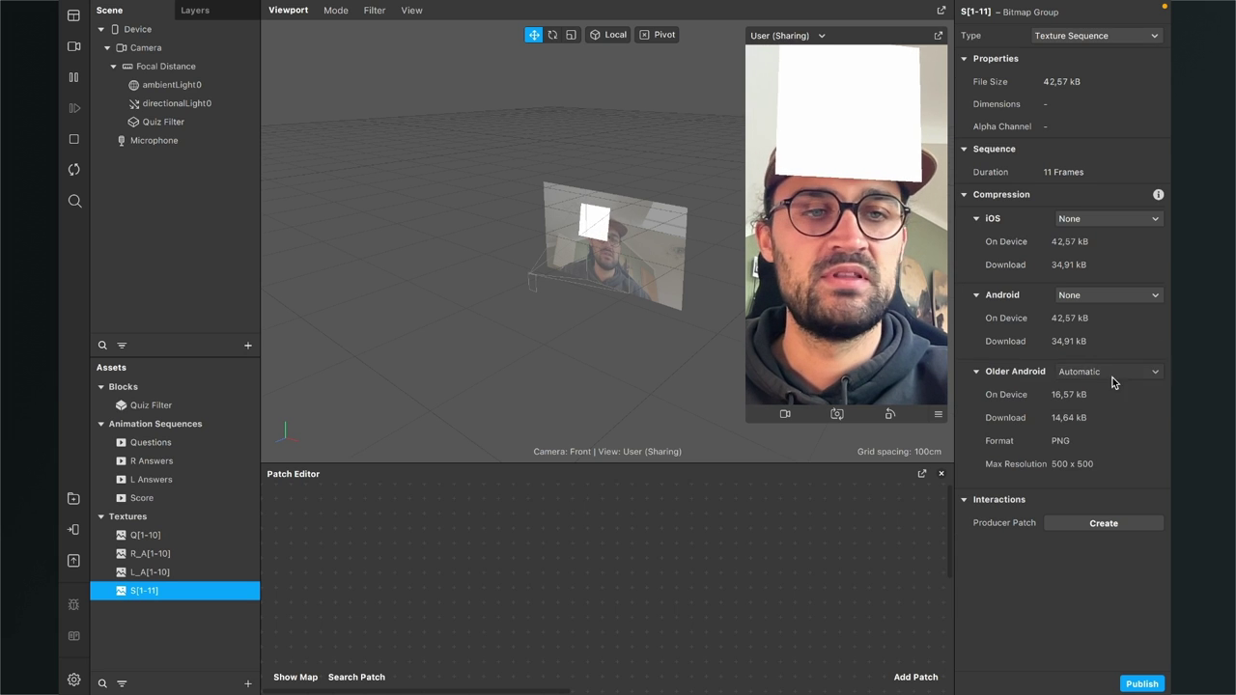
{"action": "left_click", "coordinate": [1110, 372]}
{"action": "left_click", "coordinate": [1085, 406]}
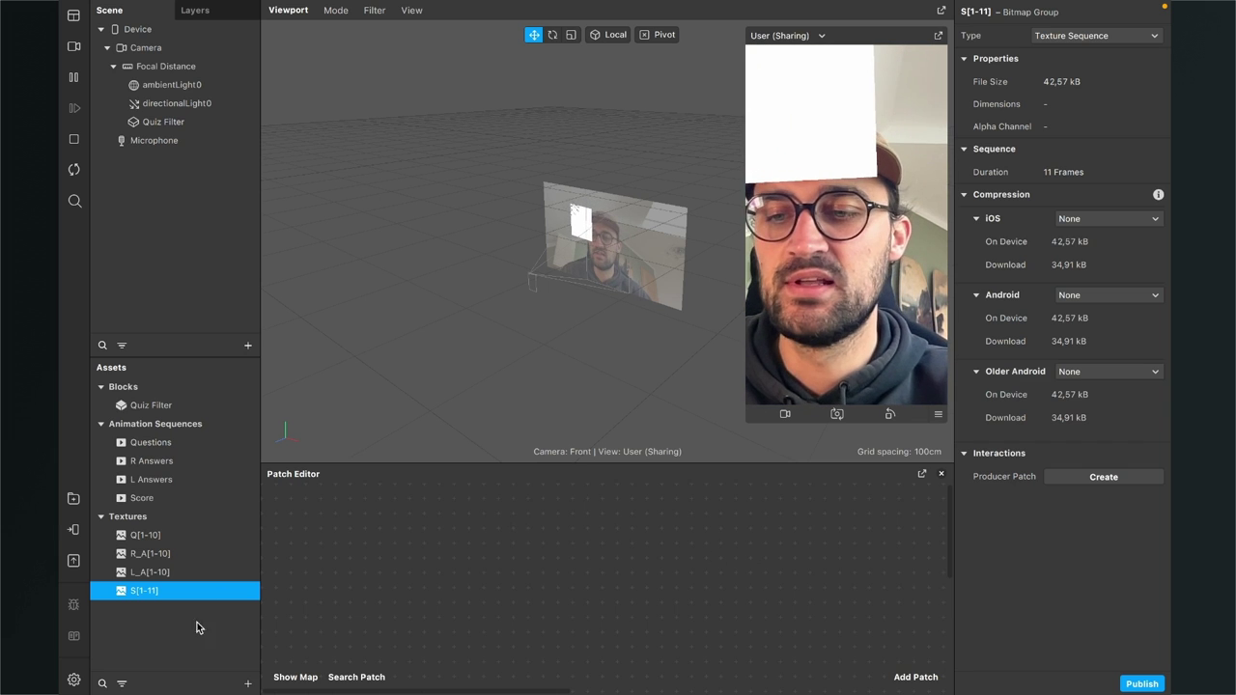
Import the images Right.png, Scoreboard.png, Start.png and Wrong.png from the computer into the assets
{"action": "left_click", "coordinate": [247, 684]}
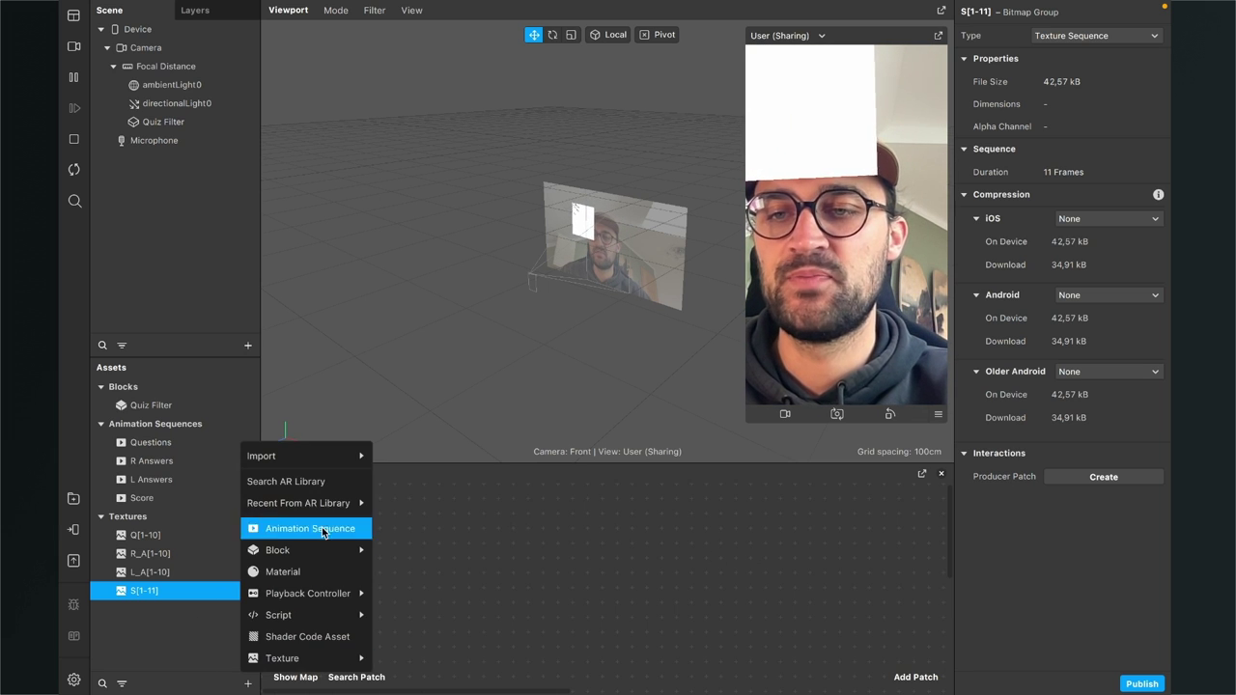
{"action": "mouse_move", "coordinate": [314, 454]}
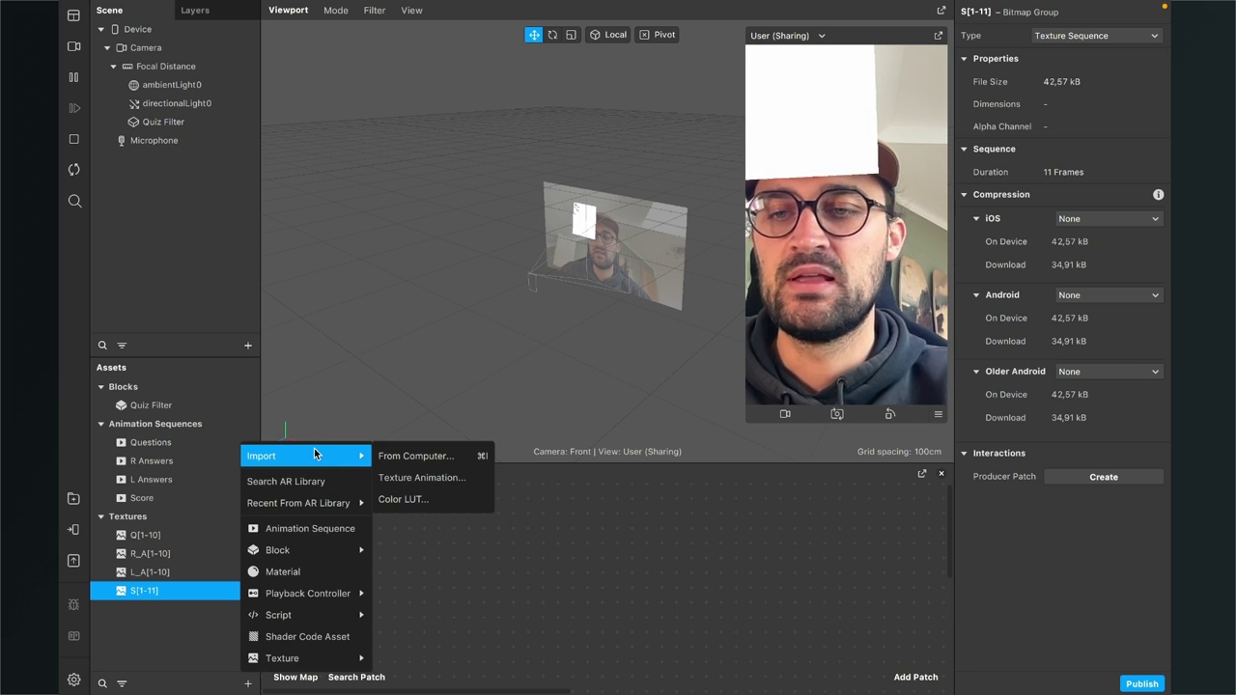
{"action": "left_click", "coordinate": [394, 457]}
{"action": "scroll", "coordinate": [544, 289], "scroll_direction": "down", "scroll_amount": 10}
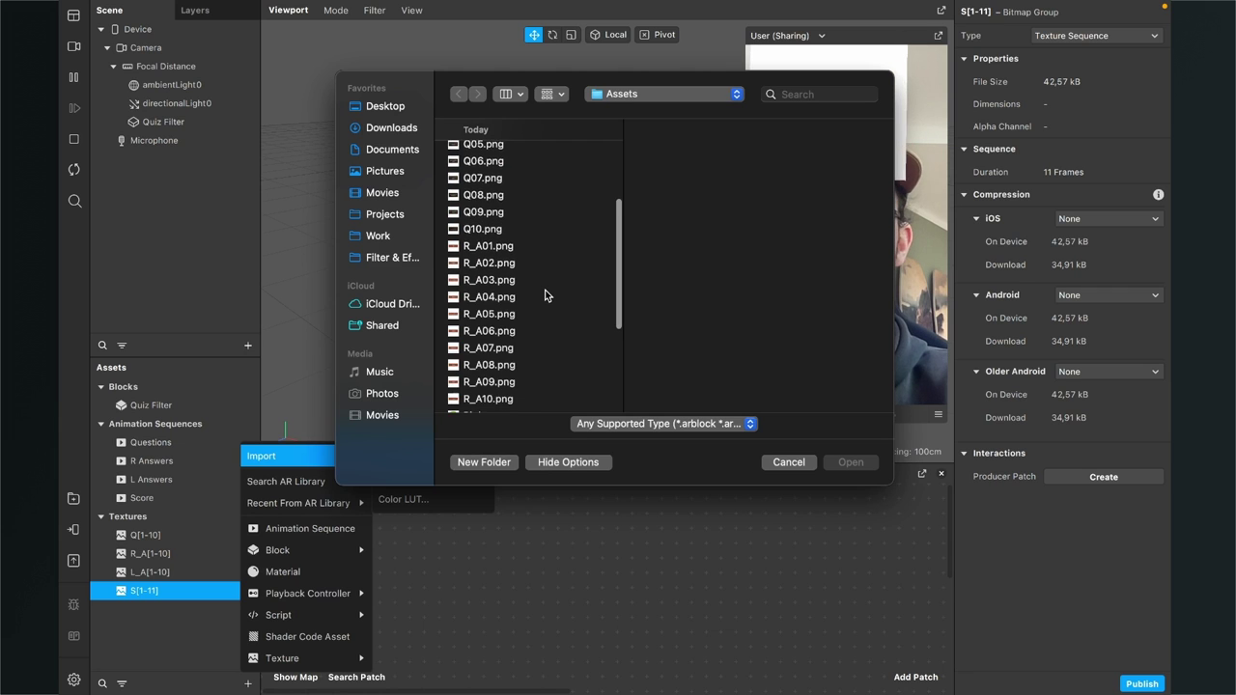
{"action": "left_click", "coordinate": [500, 254]}
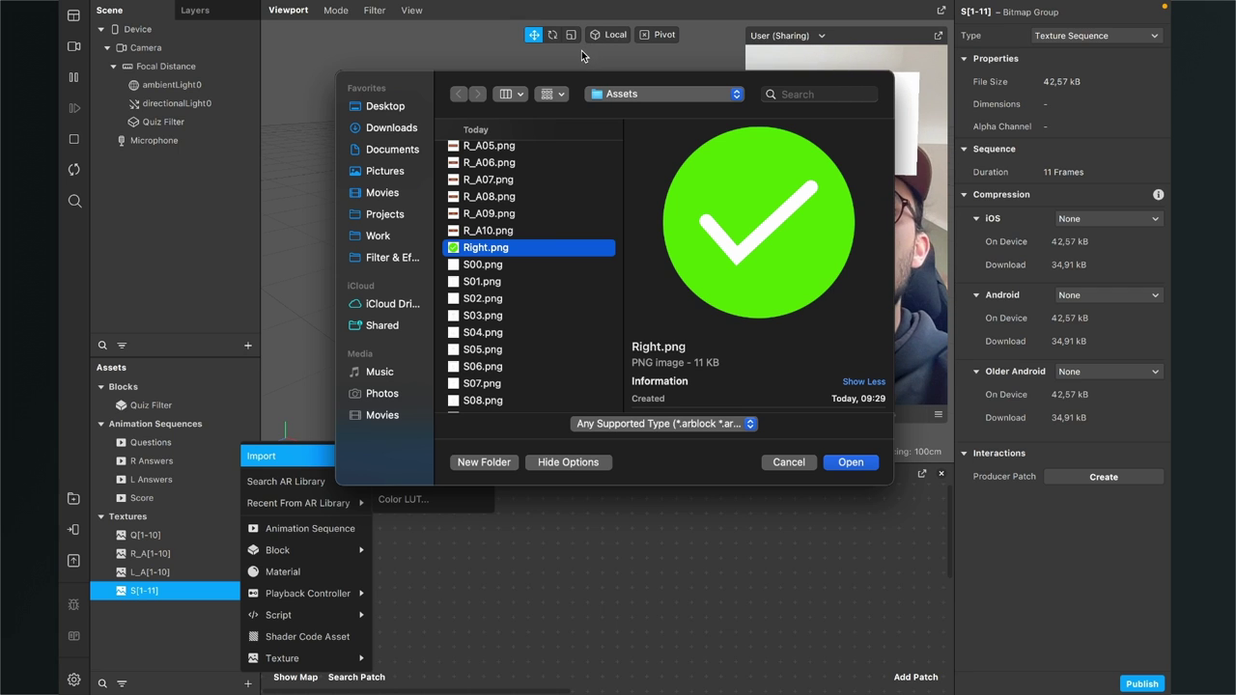
{"action": "scroll", "coordinate": [496, 248], "scroll_direction": "down", "scroll_amount": 5}
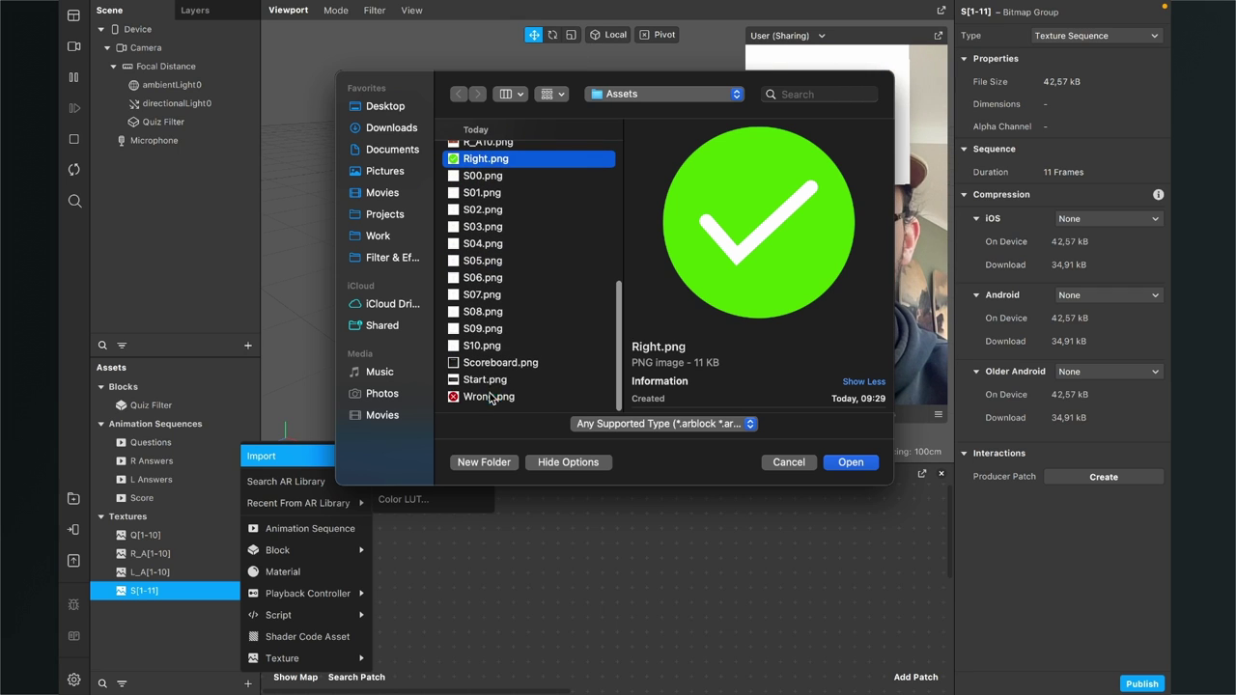
{"action": "left_click", "coordinate": [491, 397], "text": "super"}
{"action": "left_click", "coordinate": [491, 380], "text": "super"}
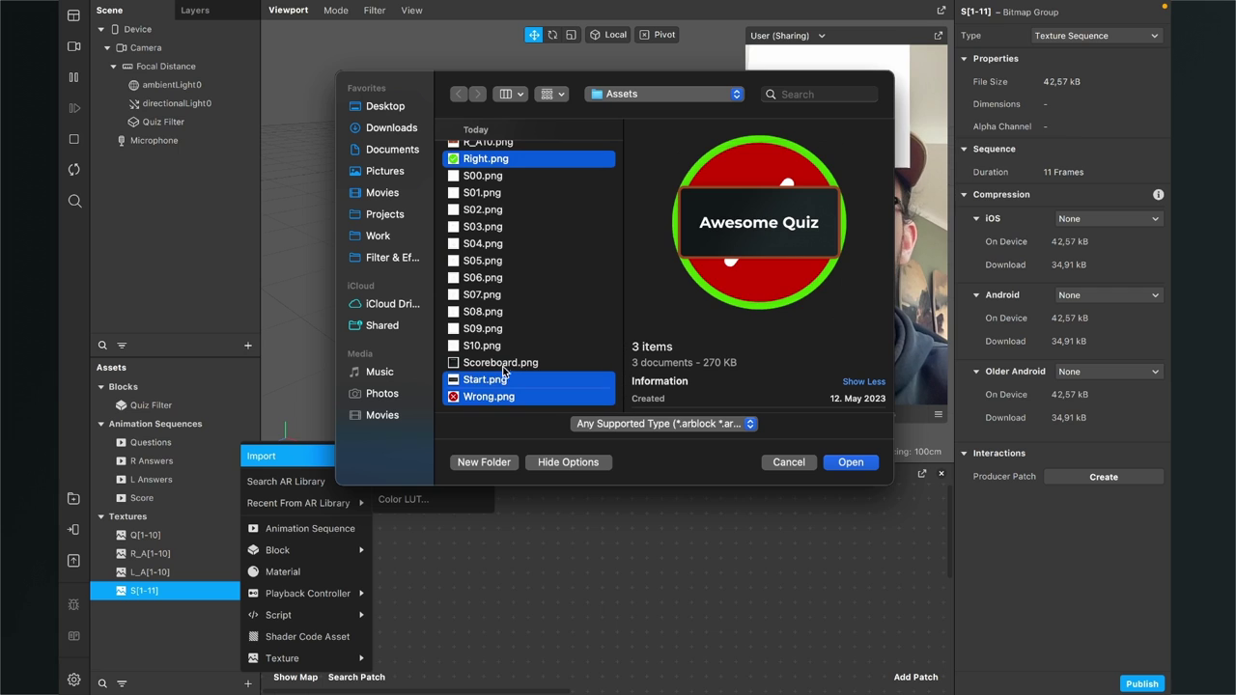
{"action": "left_click", "coordinate": [504, 365], "text": "super"}
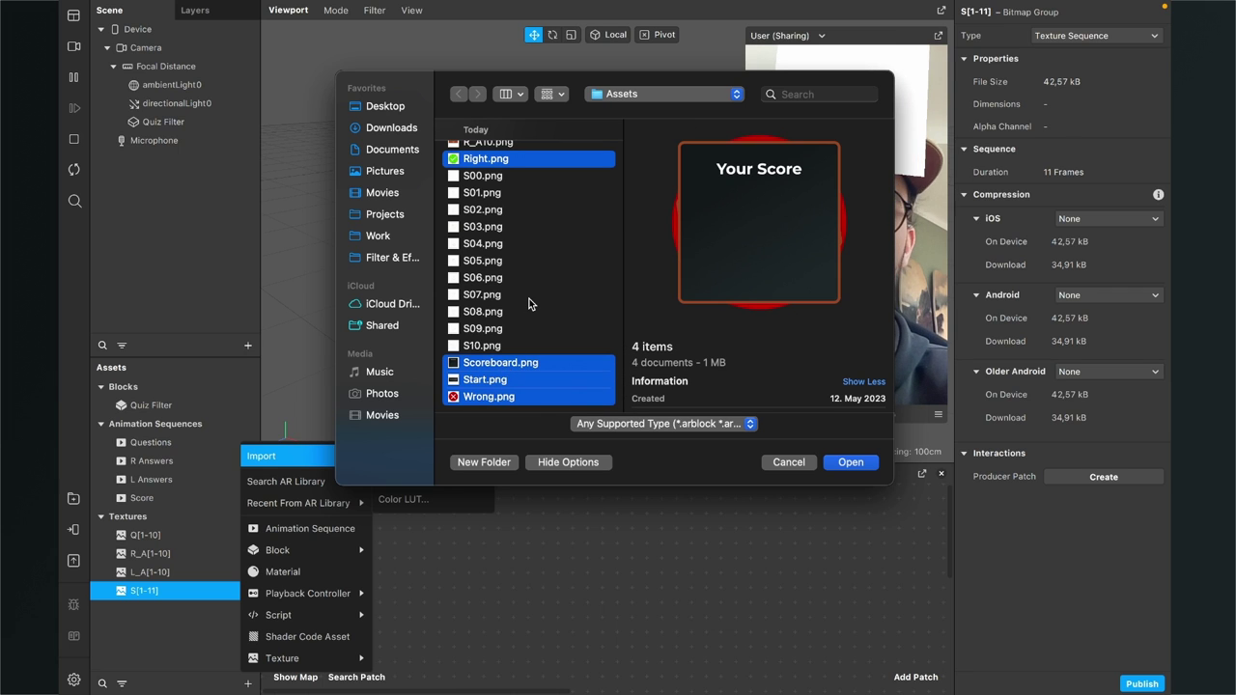
{"action": "scroll", "coordinate": [528, 304], "scroll_direction": "up", "scroll_amount": 5}
{"action": "scroll", "coordinate": [528, 305], "scroll_direction": "down", "scroll_amount": 5}
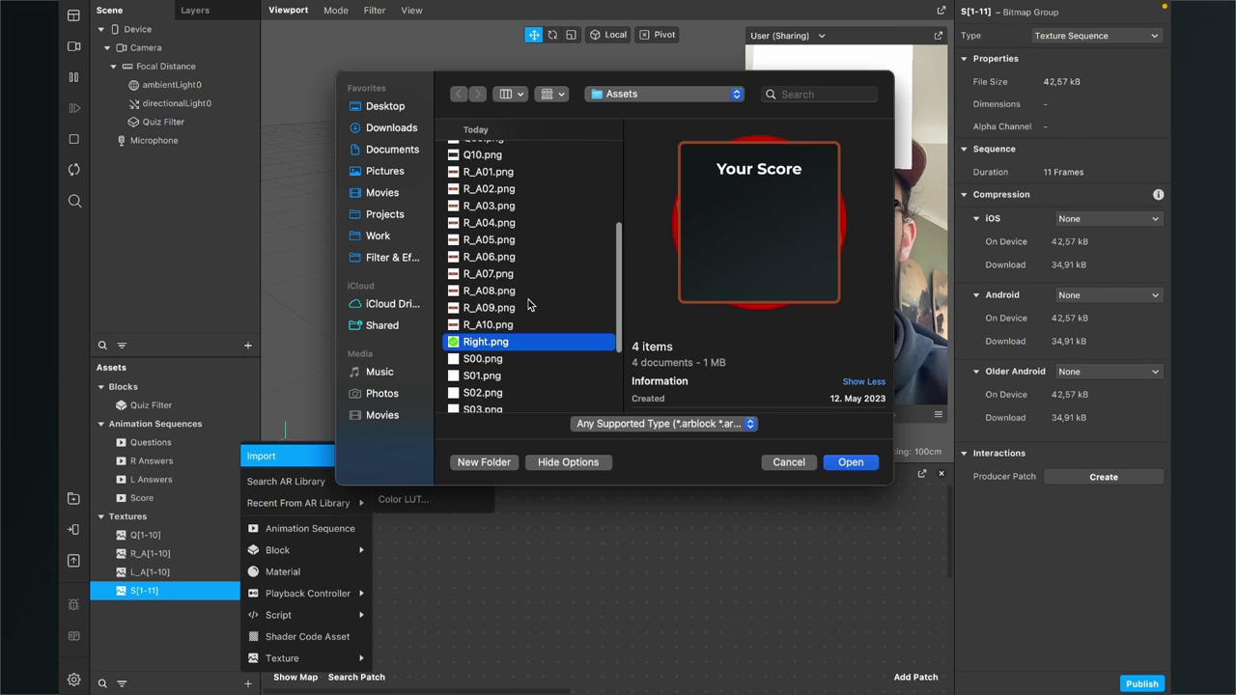
{"action": "left_click", "coordinate": [851, 462]}
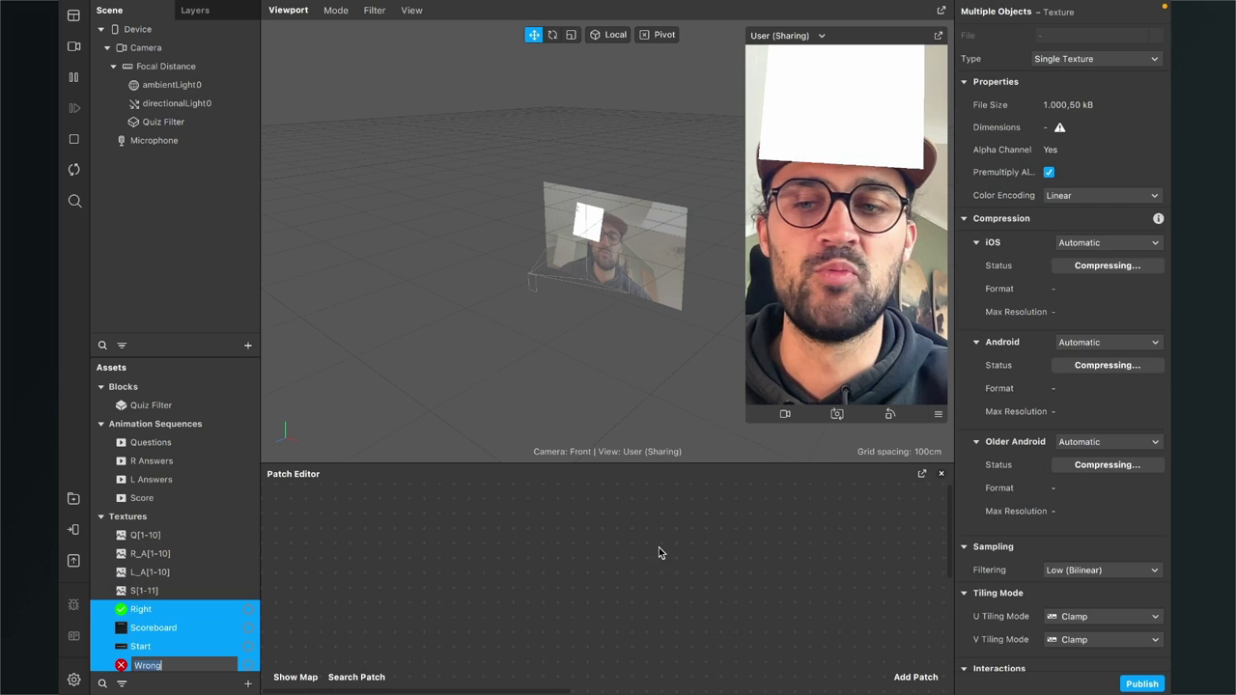
Set the compression of the Right, Scoreboard, Start and Wrong textures to None for iOS, Android and Older Android
{"action": "scroll", "coordinate": [184, 568], "scroll_direction": "down", "scroll_amount": 1}
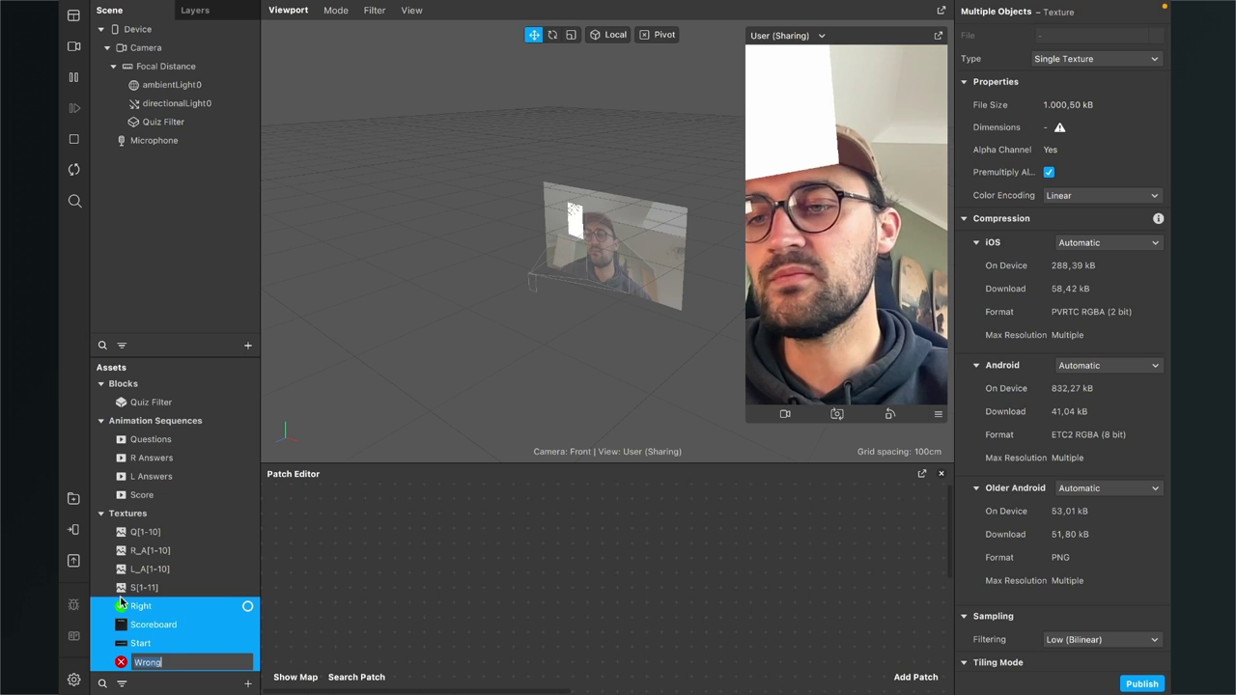
{"action": "left_click", "coordinate": [1151, 245]}
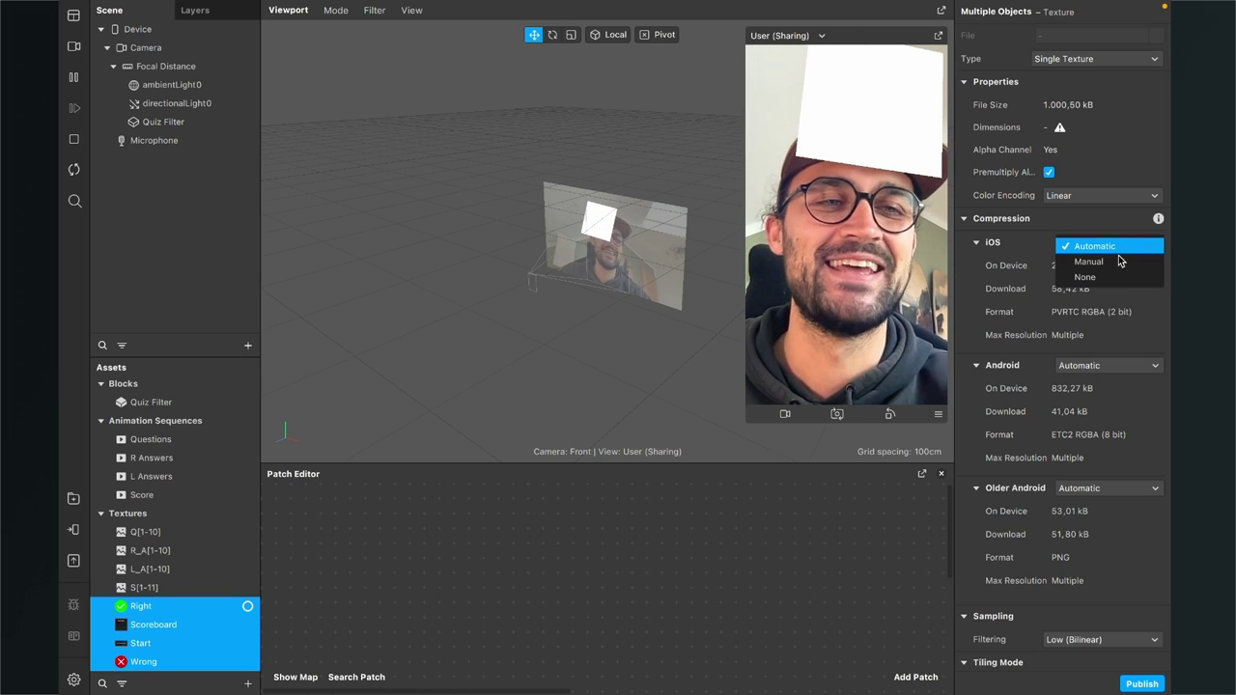
{"action": "left_click", "coordinate": [1096, 276]}
{"action": "left_click", "coordinate": [1123, 319]}
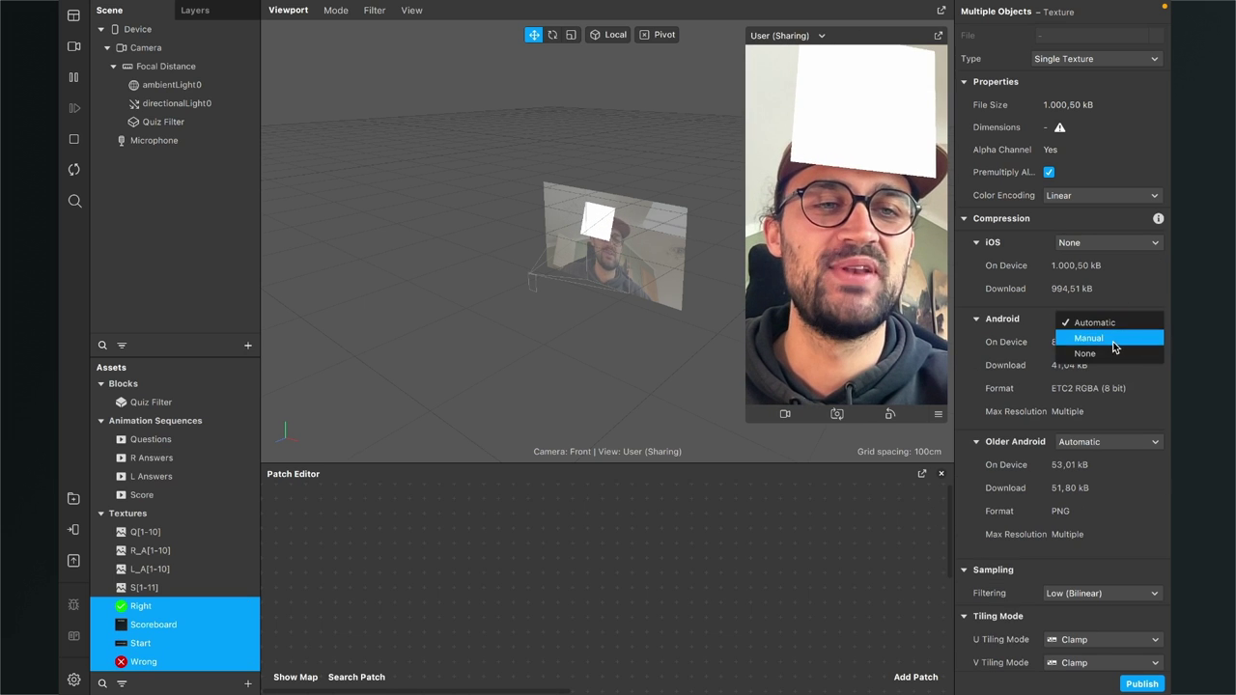
{"action": "left_click", "coordinate": [1111, 337]}
{"action": "left_click", "coordinate": [1113, 322]}
{"action": "left_click", "coordinate": [1086, 353]}
{"action": "left_click", "coordinate": [1101, 395]}
{"action": "left_click", "coordinate": [1089, 431]}
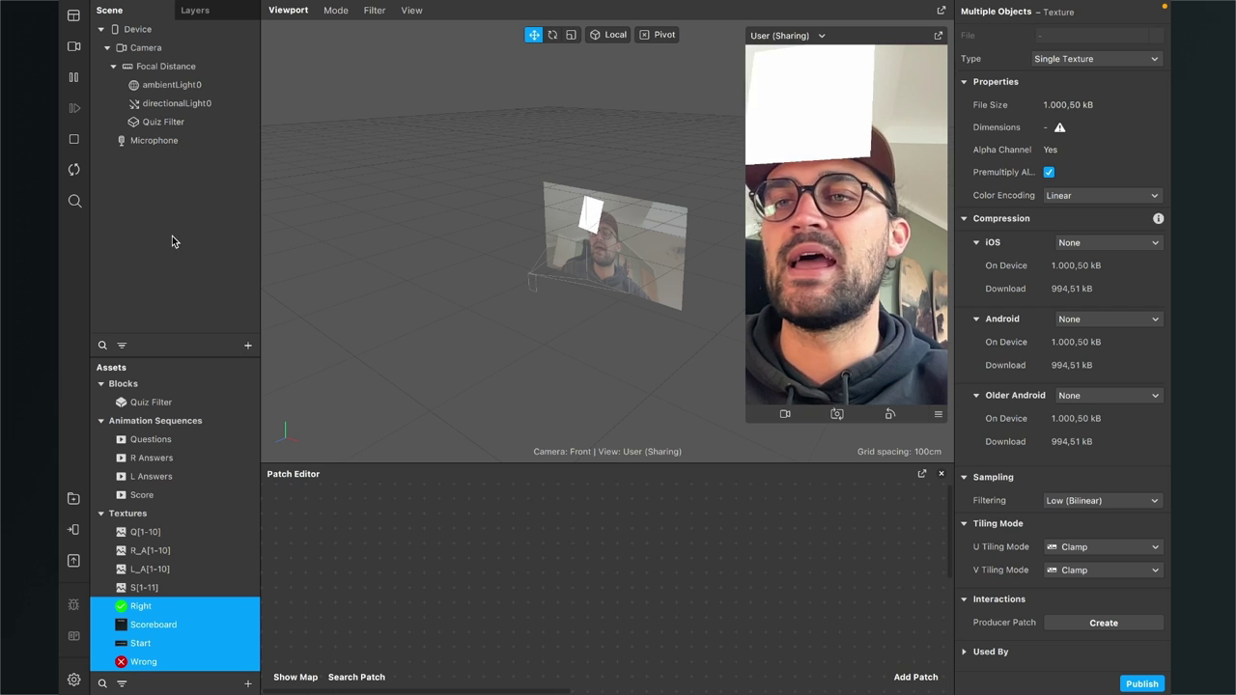
Assign the Start texture to the Quiz Filter block's Start Card input and the Scoreboard texture to its Scoreboard input
{"action": "left_click", "coordinate": [151, 126]}
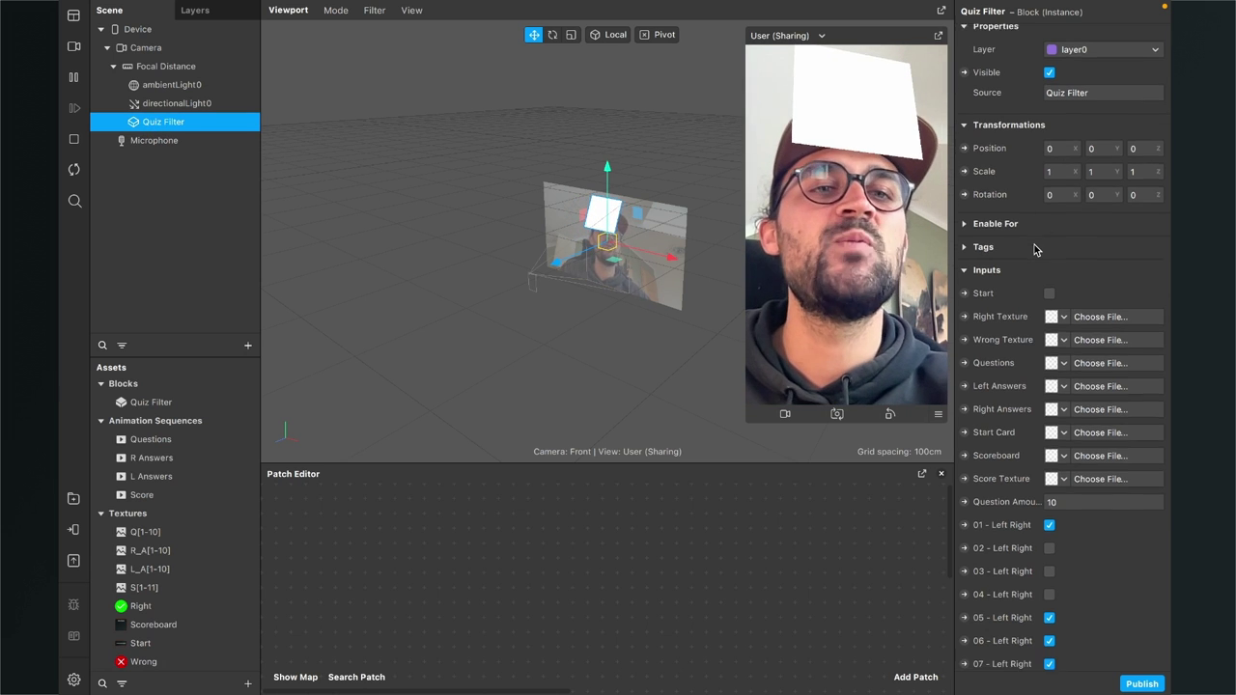
{"action": "scroll", "coordinate": [1034, 245], "scroll_direction": "down", "scroll_amount": 5}
{"action": "scroll", "coordinate": [1021, 319], "scroll_direction": "down", "scroll_amount": 3}
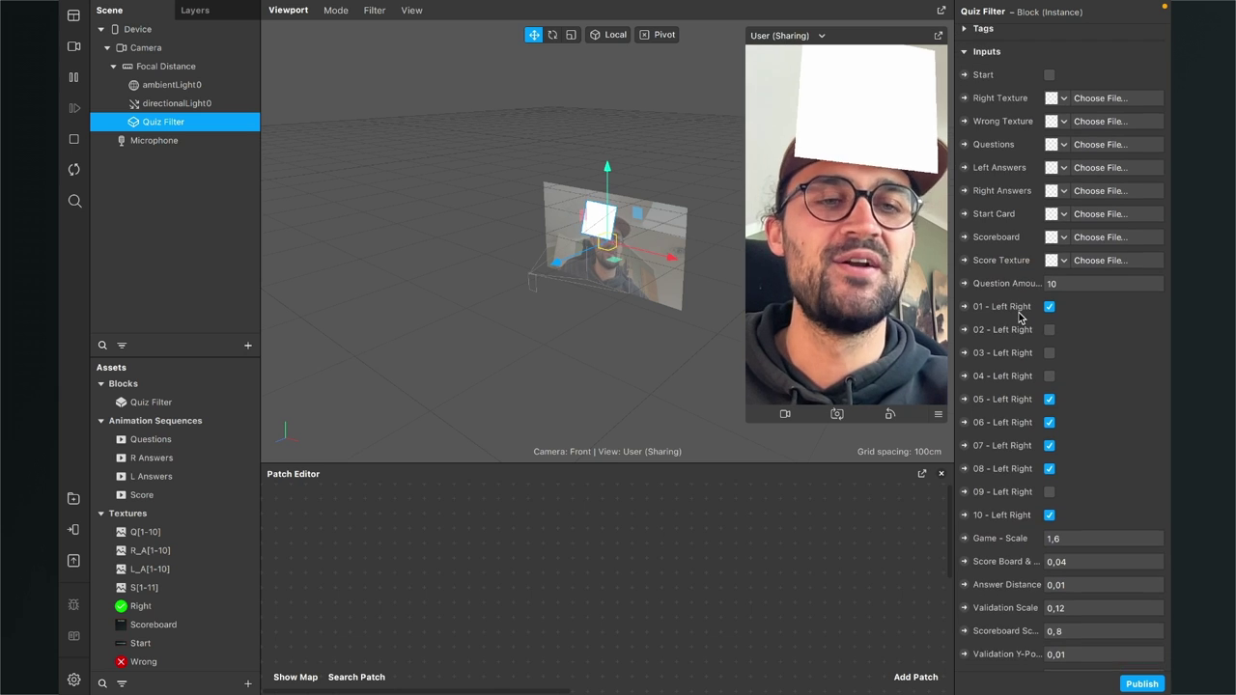
{"action": "scroll", "coordinate": [1029, 289], "scroll_direction": "up", "scroll_amount": 5}
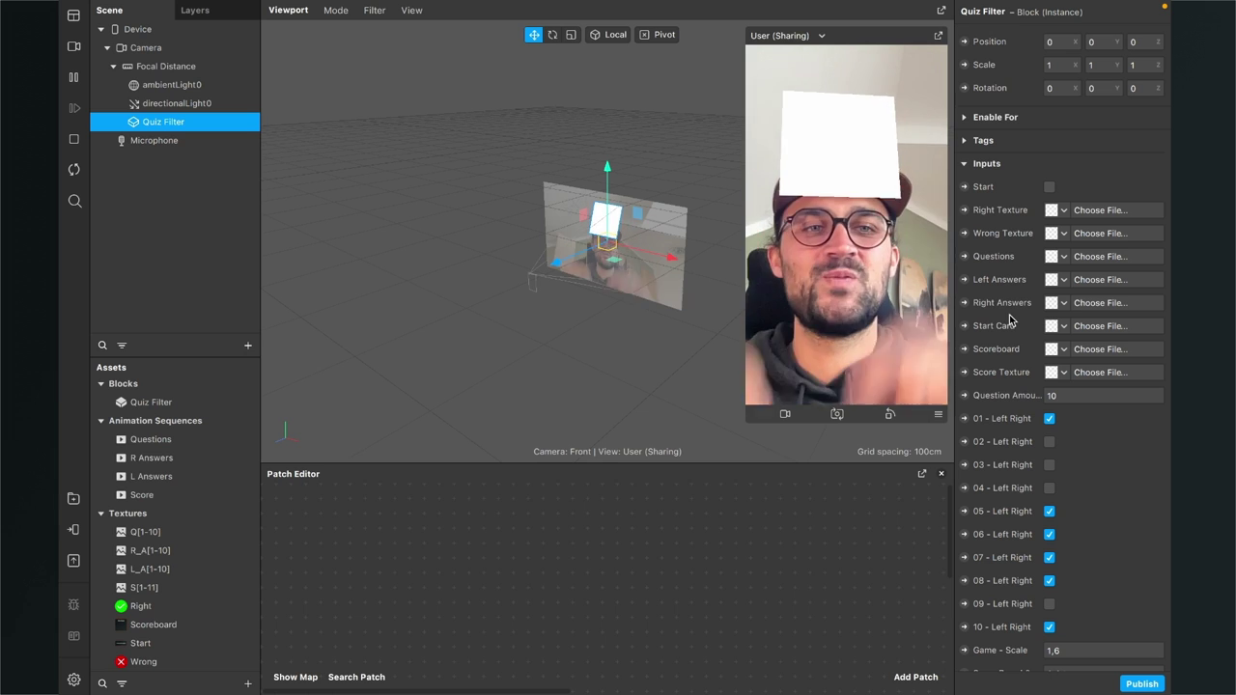
{"action": "left_click", "coordinate": [1063, 326]}
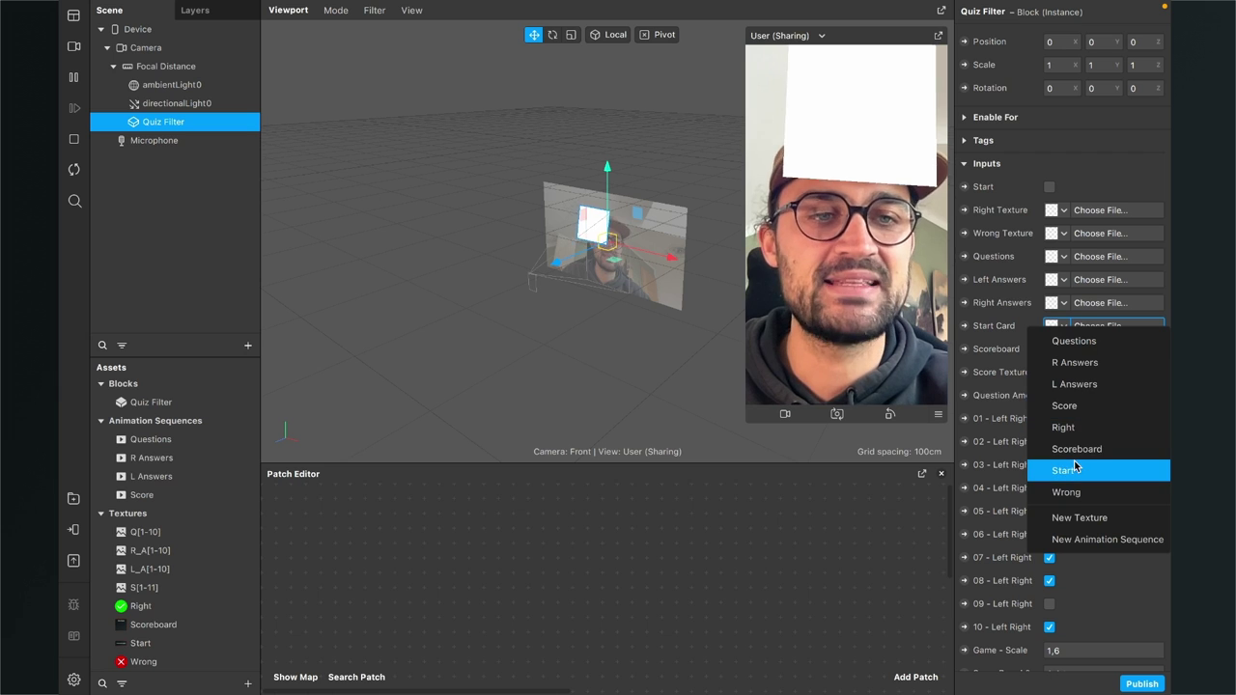
{"action": "left_click", "coordinate": [1063, 470]}
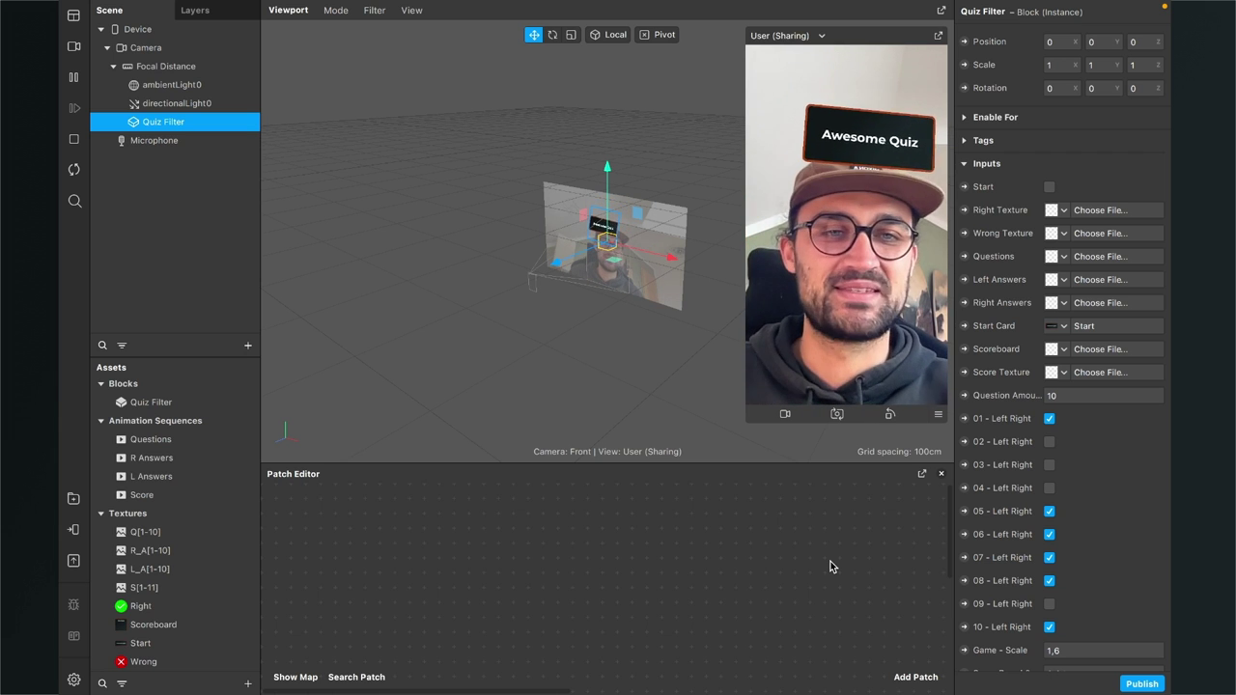
{"action": "left_click", "coordinate": [1057, 349]}
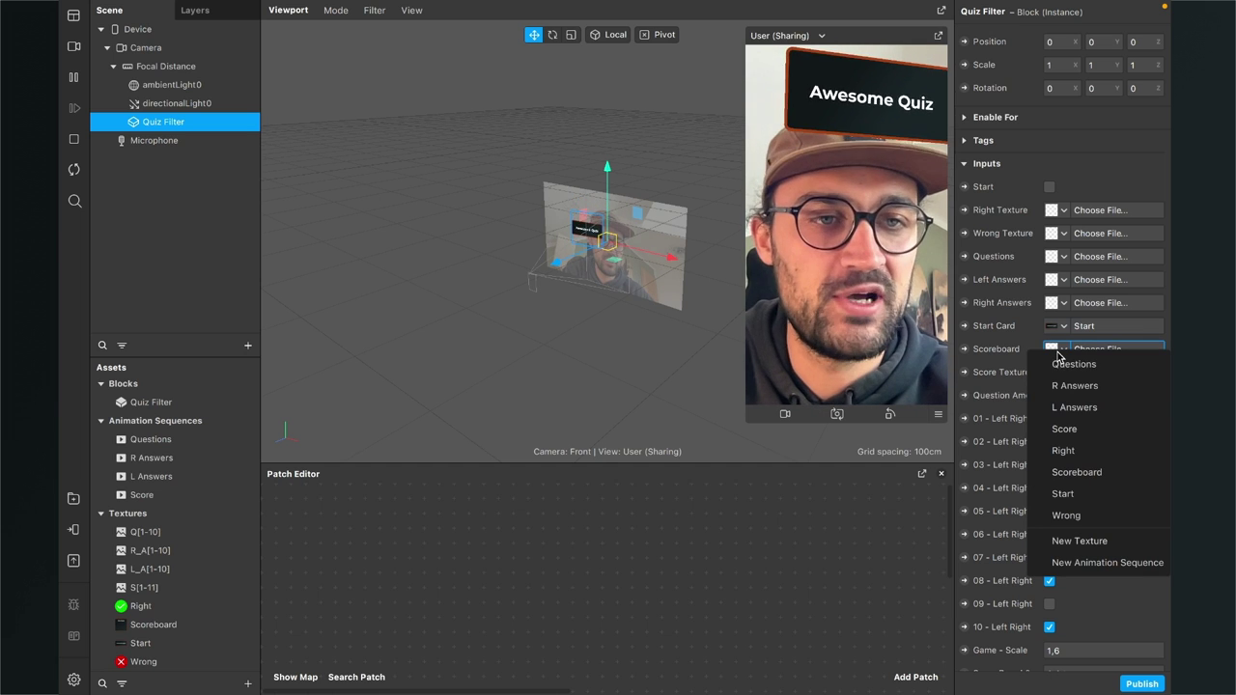
{"action": "left_click", "coordinate": [1075, 472]}
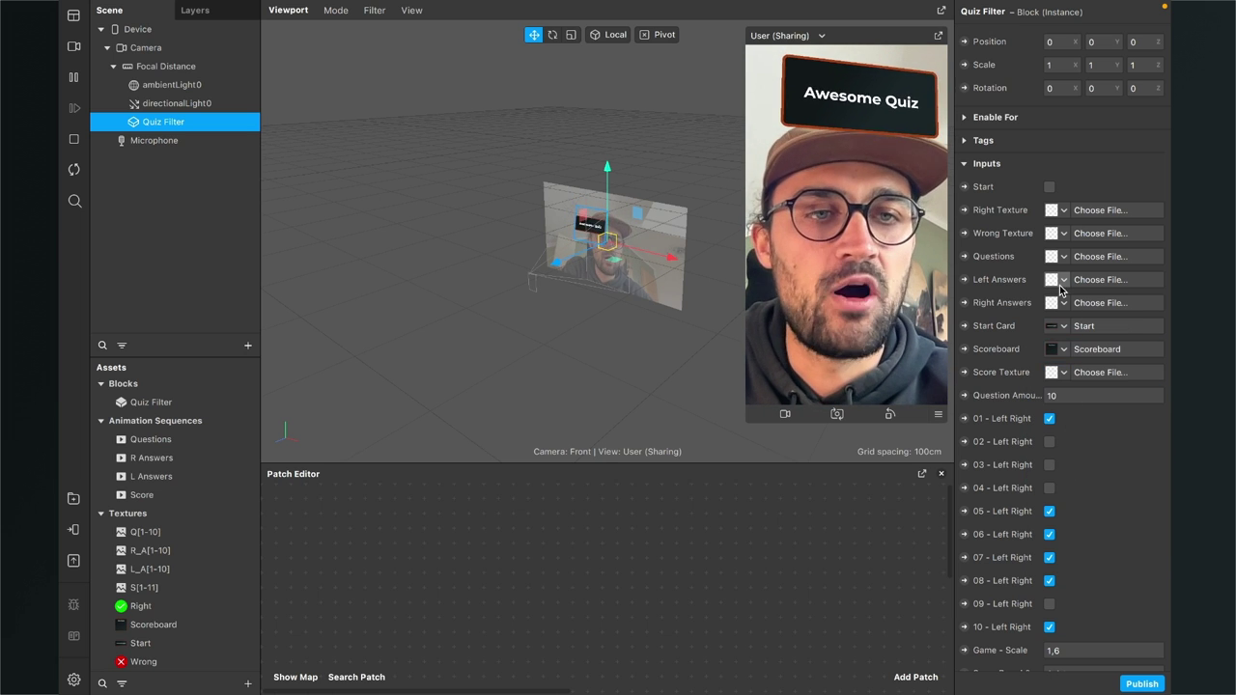
Assign the Right texture to the Quiz Filter block's Right Texture input and the Wrong texture to its Wrong Texture input
{"action": "left_click", "coordinate": [1057, 212]}
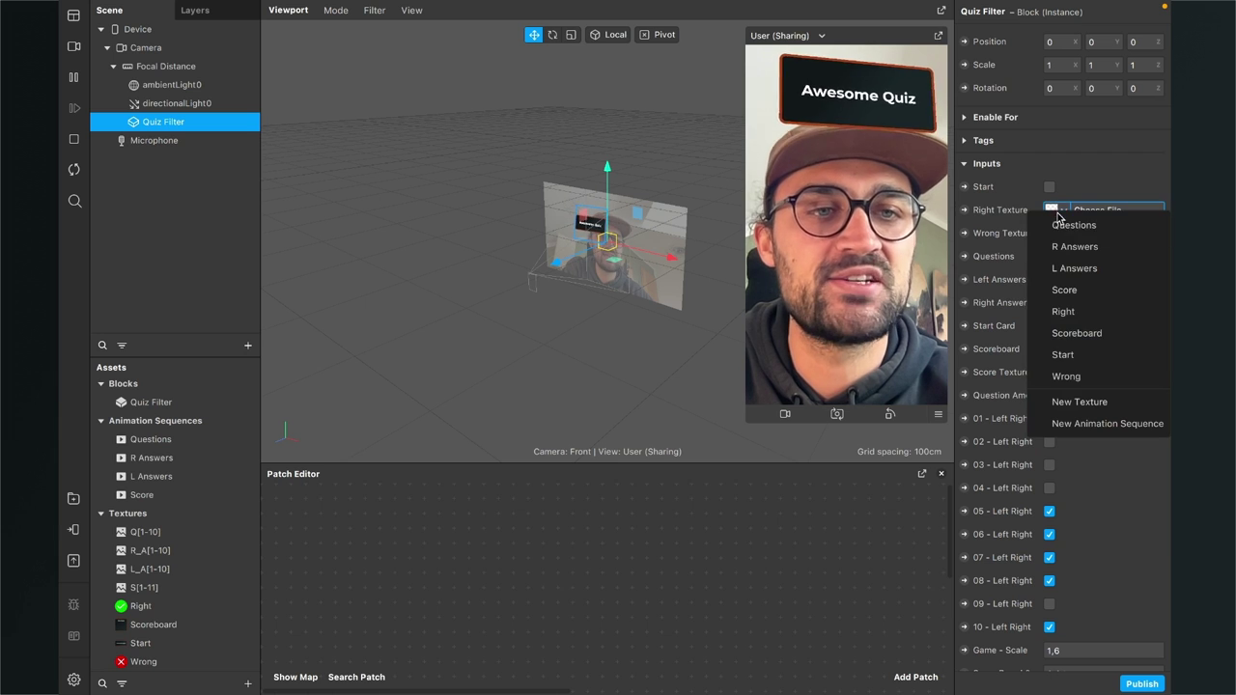
{"action": "left_click", "coordinate": [1078, 310]}
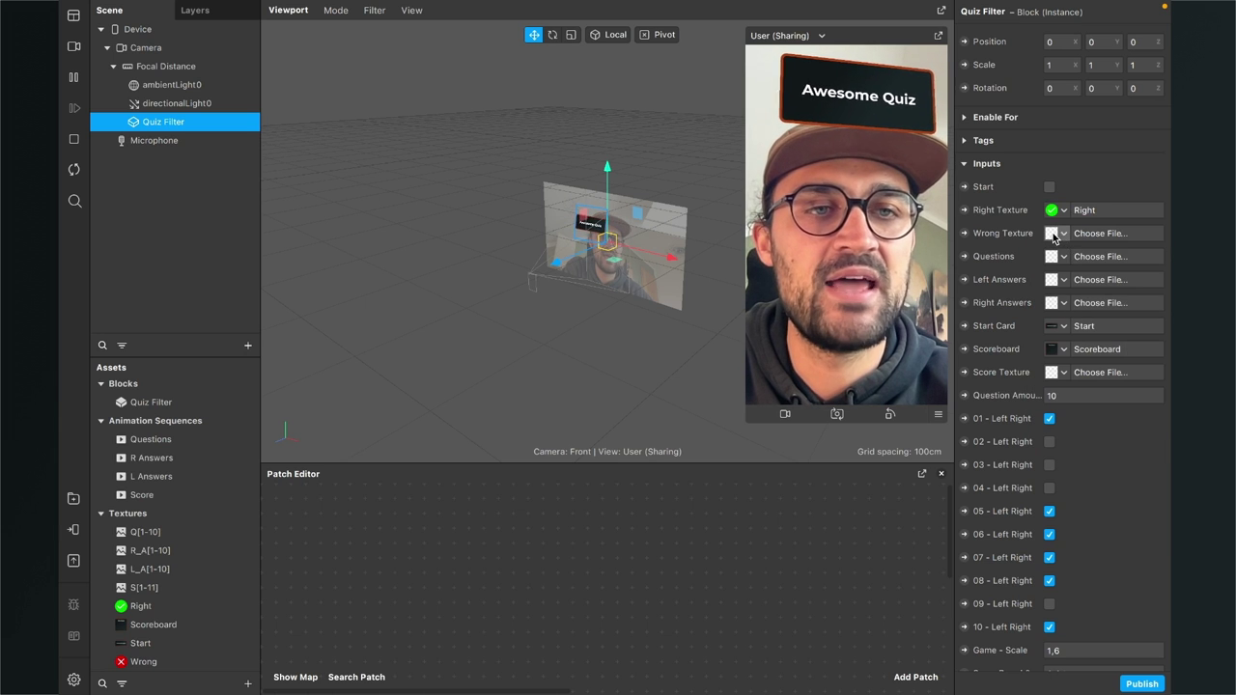
{"action": "left_click", "coordinate": [1053, 233]}
{"action": "left_click", "coordinate": [1078, 398]}
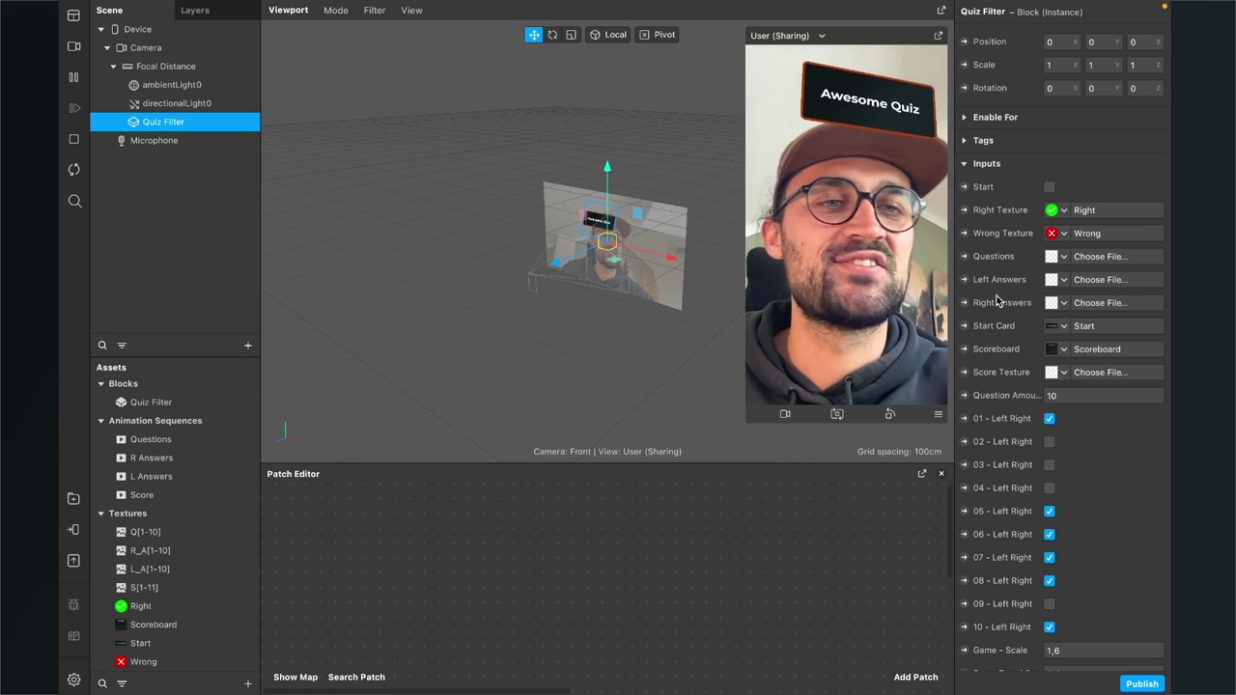
Assign the Questions, L Answers, R Answers and Score animation sequences to the block's Questions, Left Answers, Right Answers and Score Texture inputs respectively
{"action": "left_click", "coordinate": [1063, 261]}
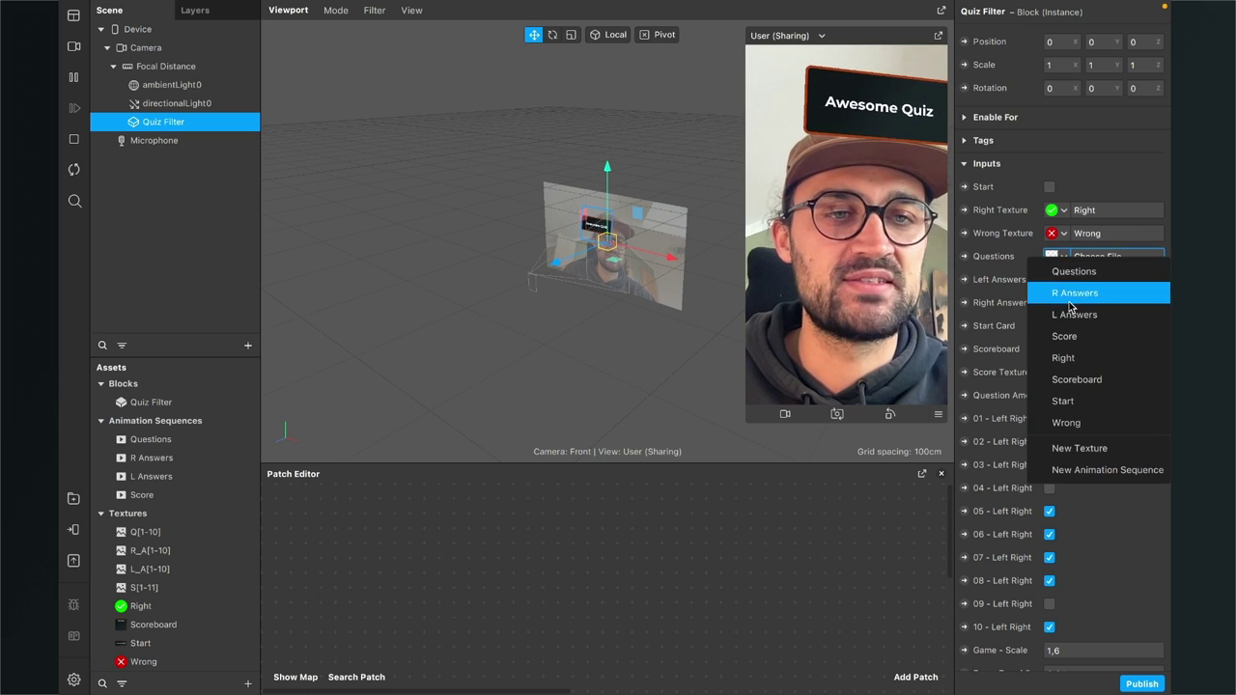
{"action": "left_click", "coordinate": [1084, 270]}
{"action": "left_click", "coordinate": [1063, 279]}
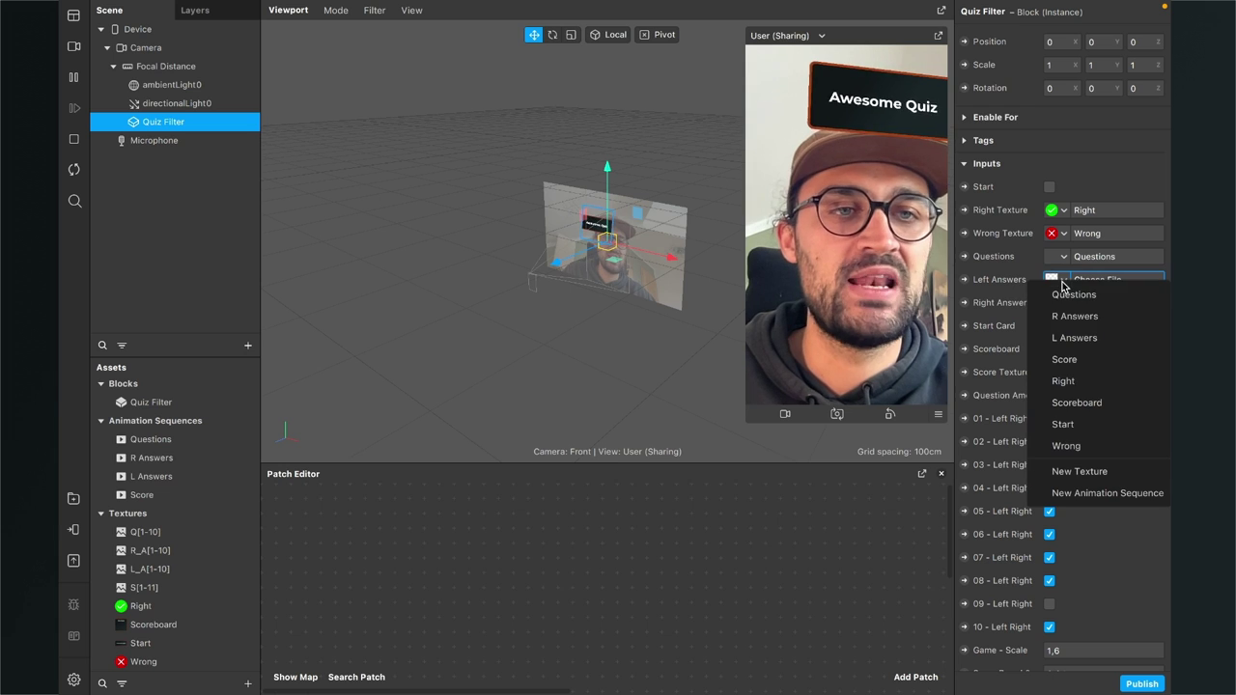
{"action": "left_click", "coordinate": [1066, 337]}
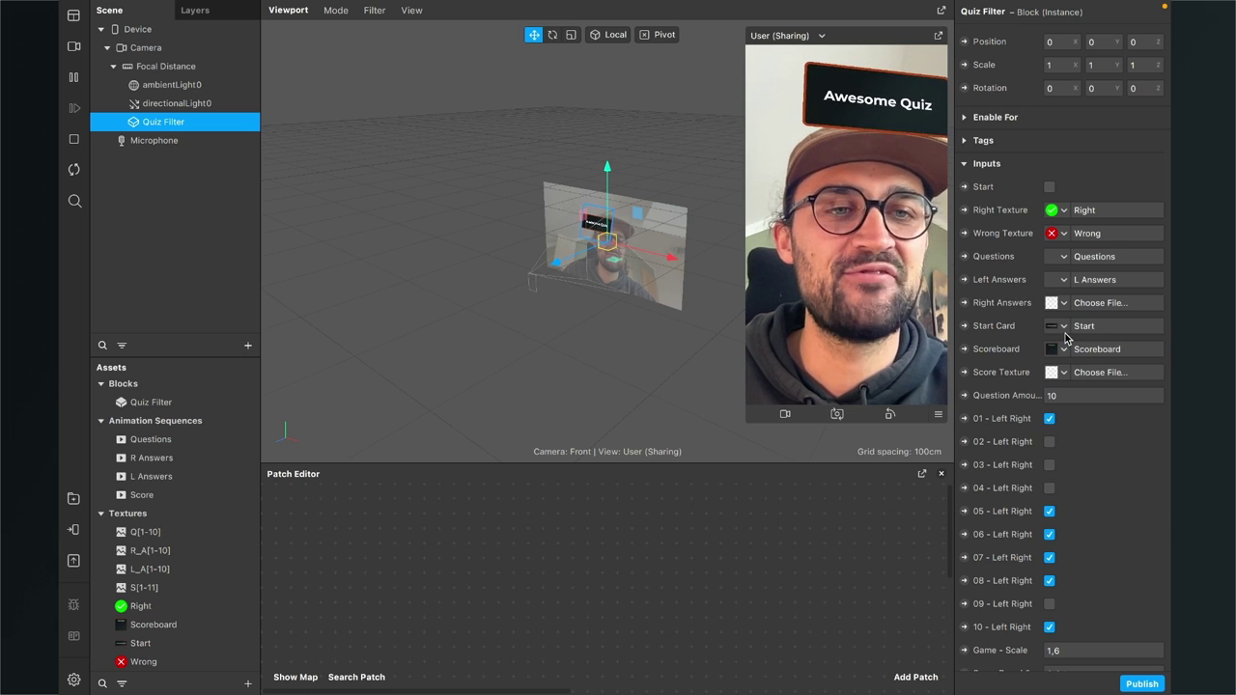
{"action": "left_click", "coordinate": [1064, 304]}
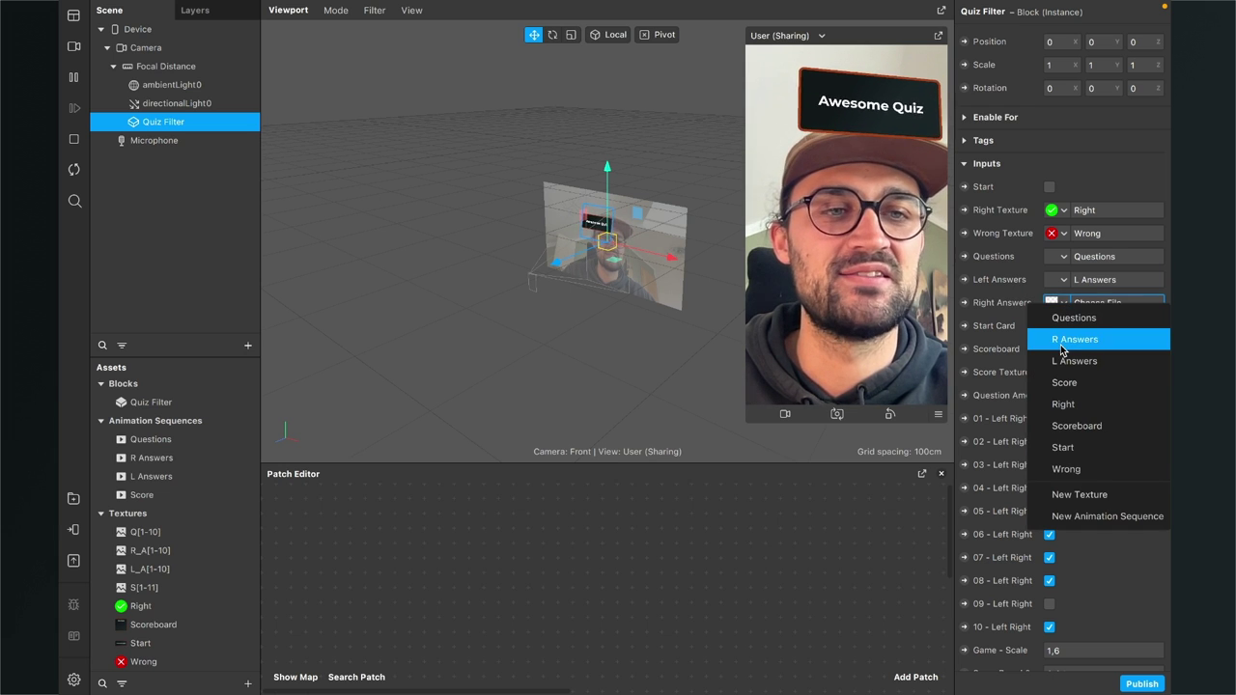
{"action": "left_click", "coordinate": [1064, 340]}
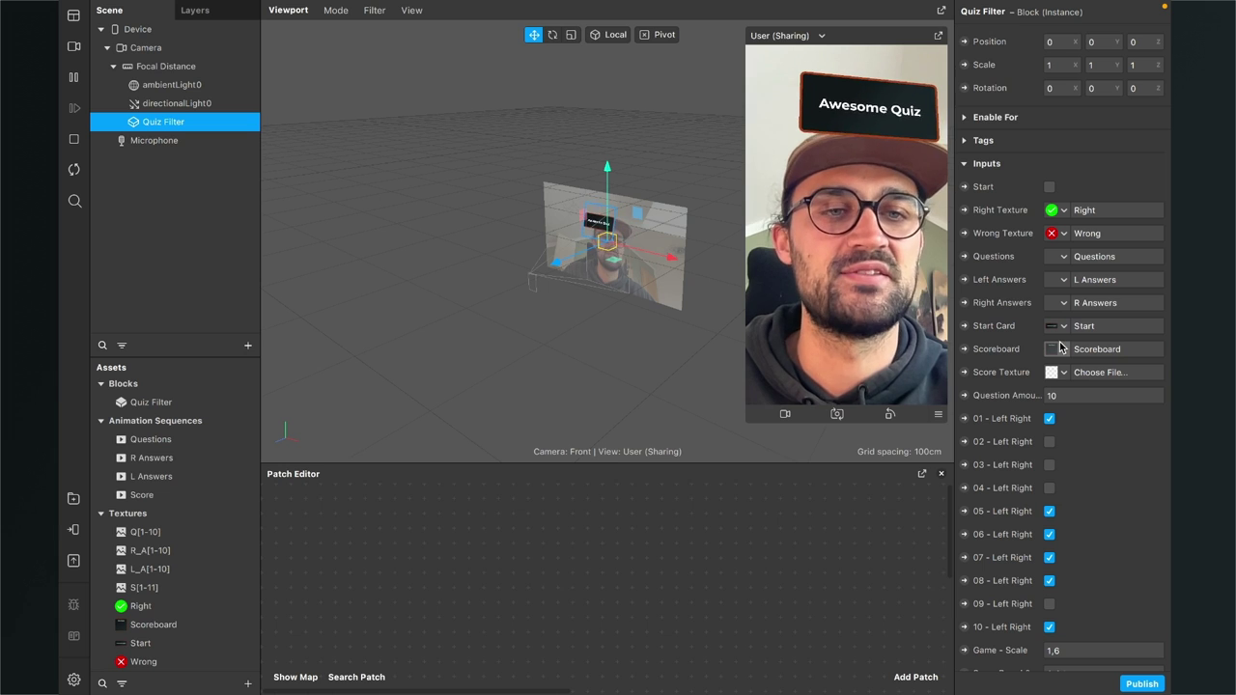
{"action": "scroll", "coordinate": [1064, 344], "scroll_direction": "down", "scroll_amount": 1}
{"action": "left_click", "coordinate": [1062, 352]}
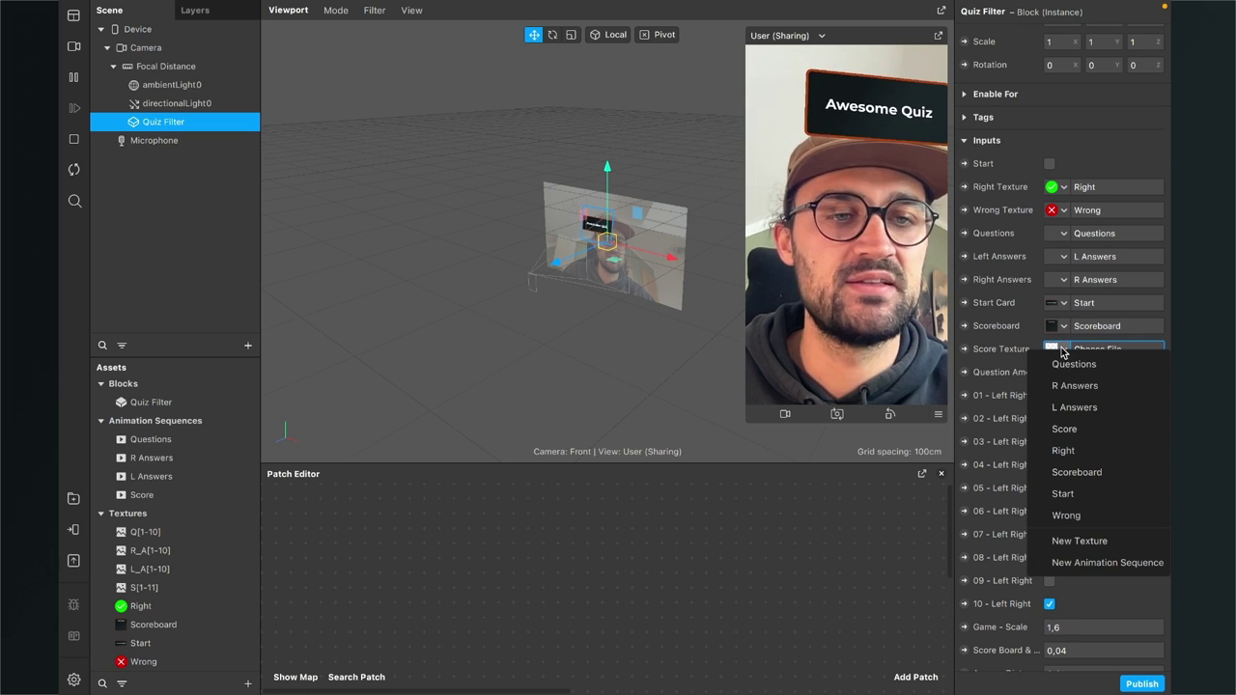
{"action": "left_click", "coordinate": [1072, 430]}
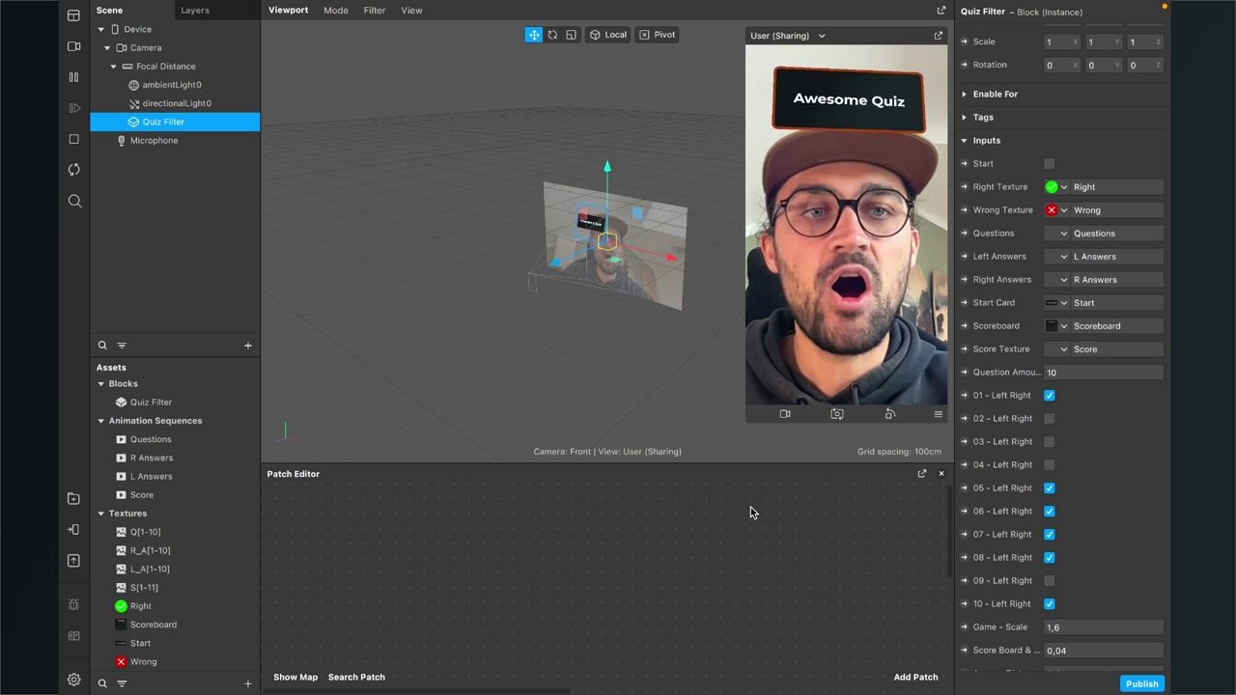
Test the quiz preview by switching the Quiz Filter block's Start input on and off again
{"action": "mouse_move", "coordinate": [747, 463]}
{"action": "left_mouse_down"}
{"action": "mouse_move", "coordinate": [745, 433]}
{"action": "mouse_move", "coordinate": [754, 447]}
{"action": "left_mouse_up"}
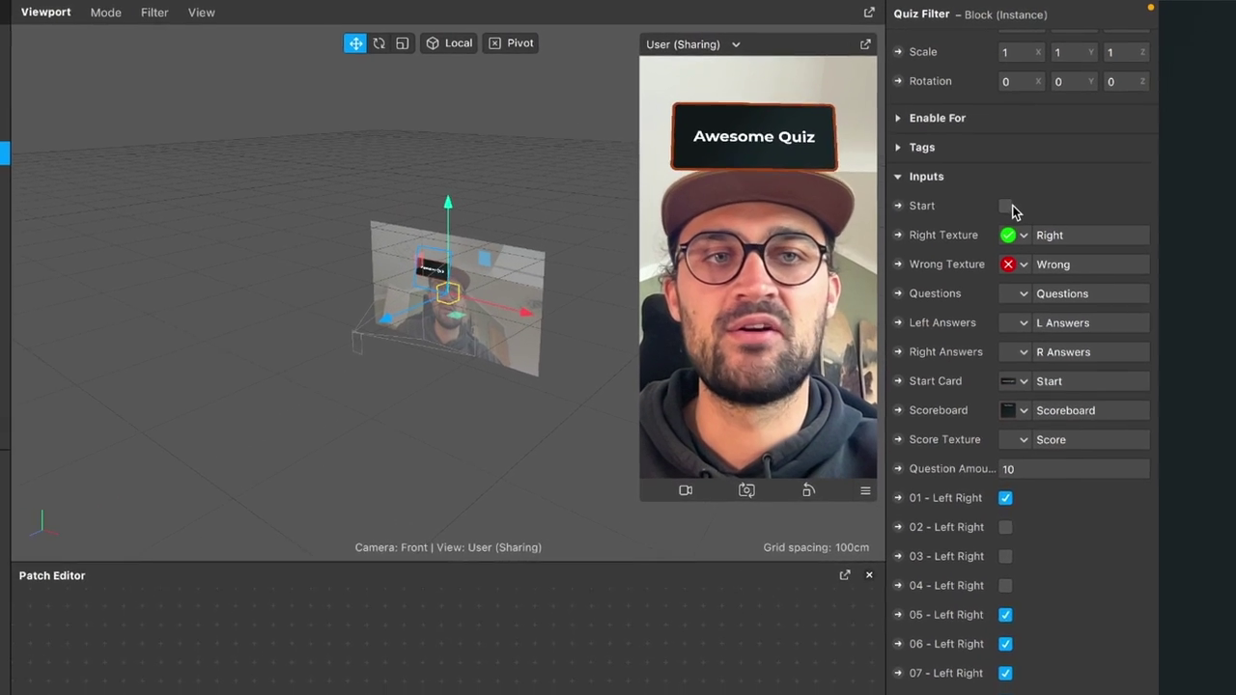
{"action": "left_click", "coordinate": [1049, 163]}
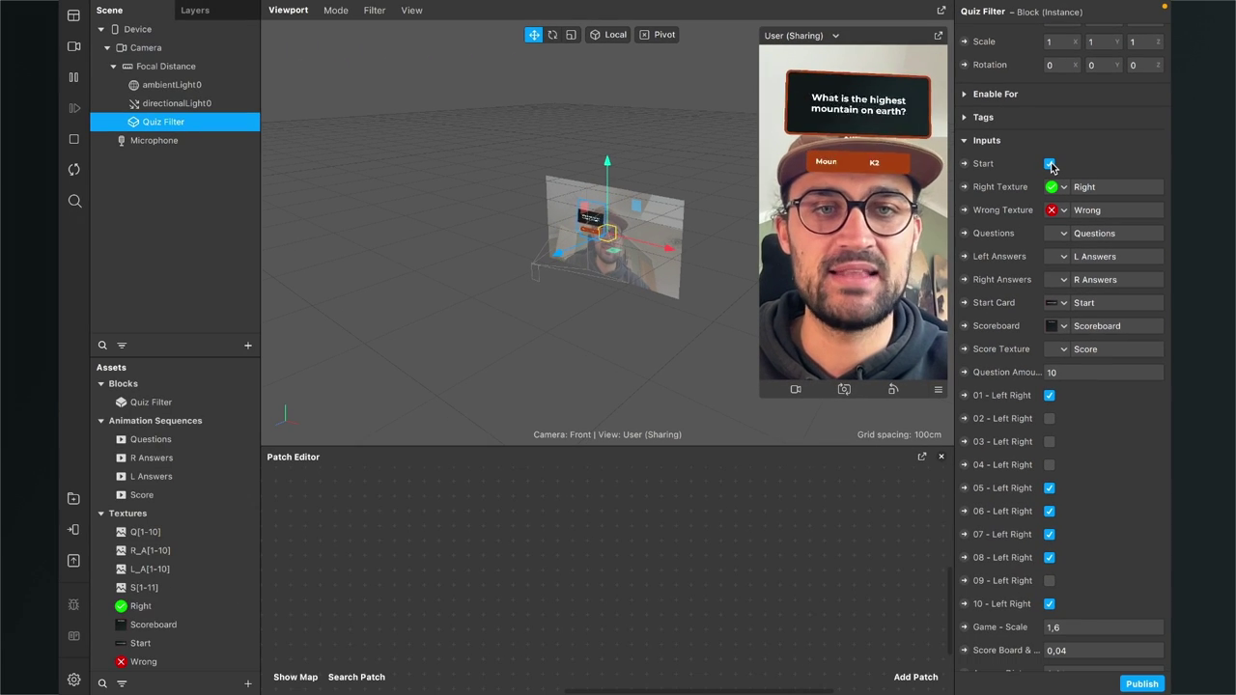
{"action": "left_click", "coordinate": [1050, 164]}
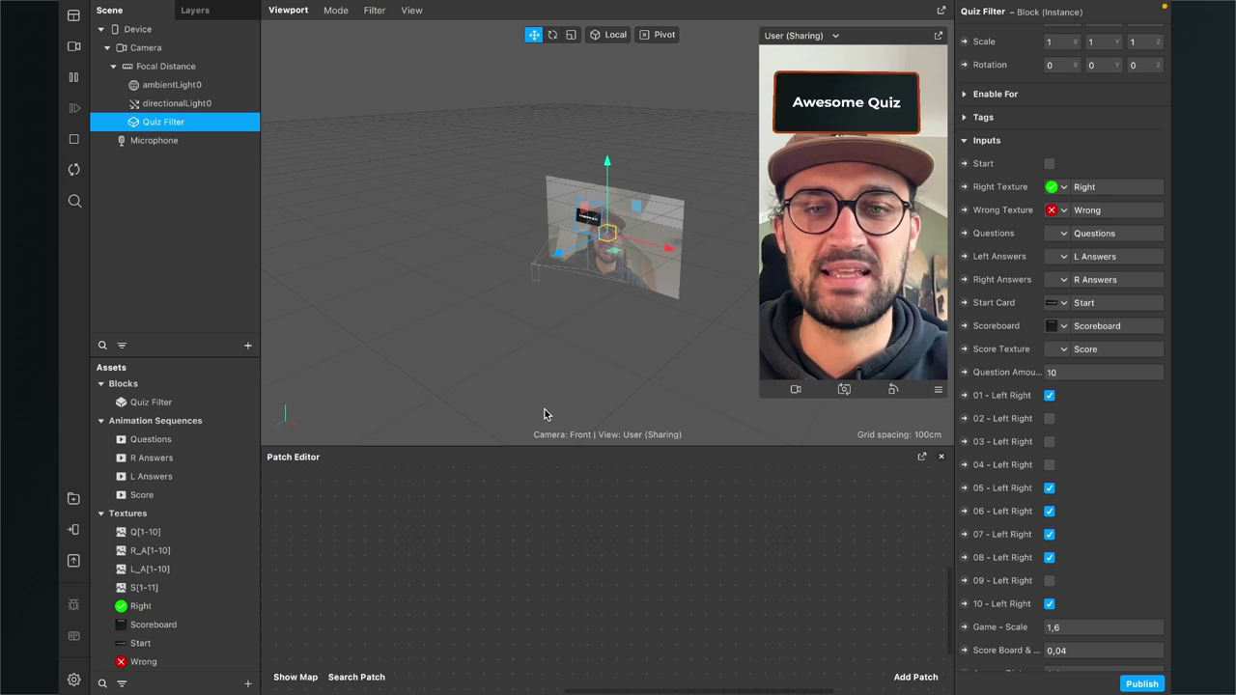
Enlarge the Patch Editor and add a patch for the Quiz Filter block to it
{"action": "left_click_drag", "start_coordinate": [523, 445], "coordinate": [523, 386]}
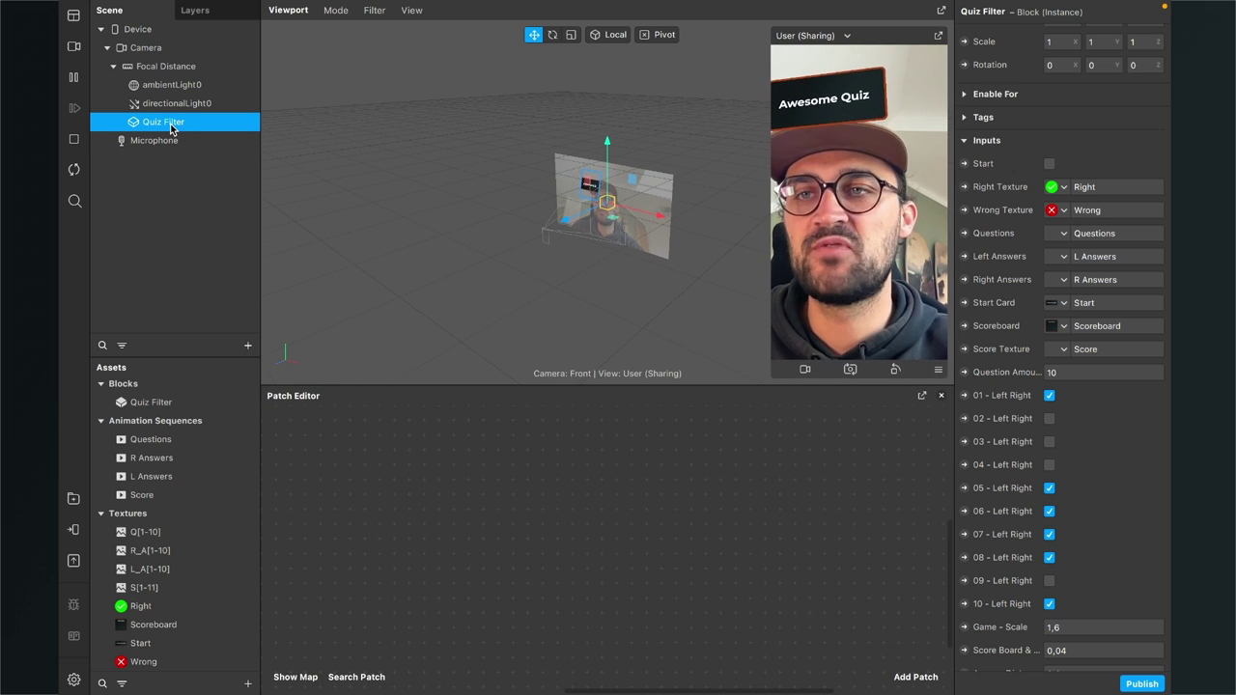
{"action": "left_click_drag", "start_coordinate": [172, 126], "coordinate": [483, 607]}
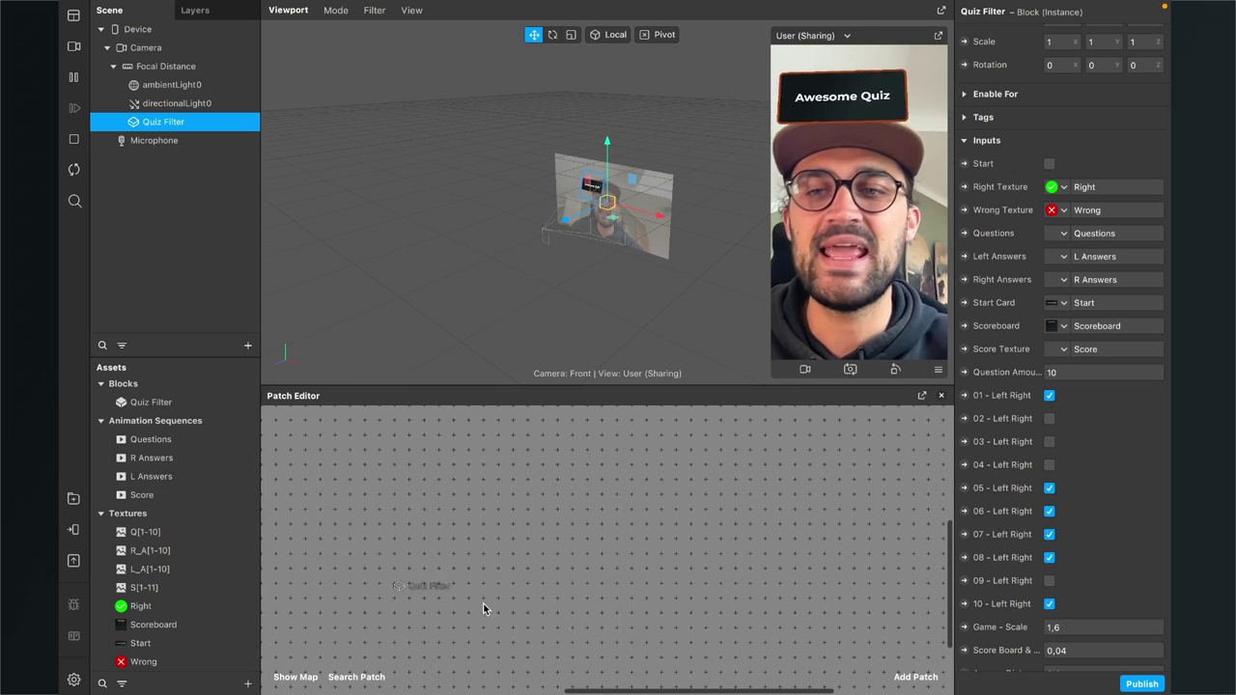
{"action": "left_click_drag", "start_coordinate": [546, 550], "coordinate": [510, 556]}
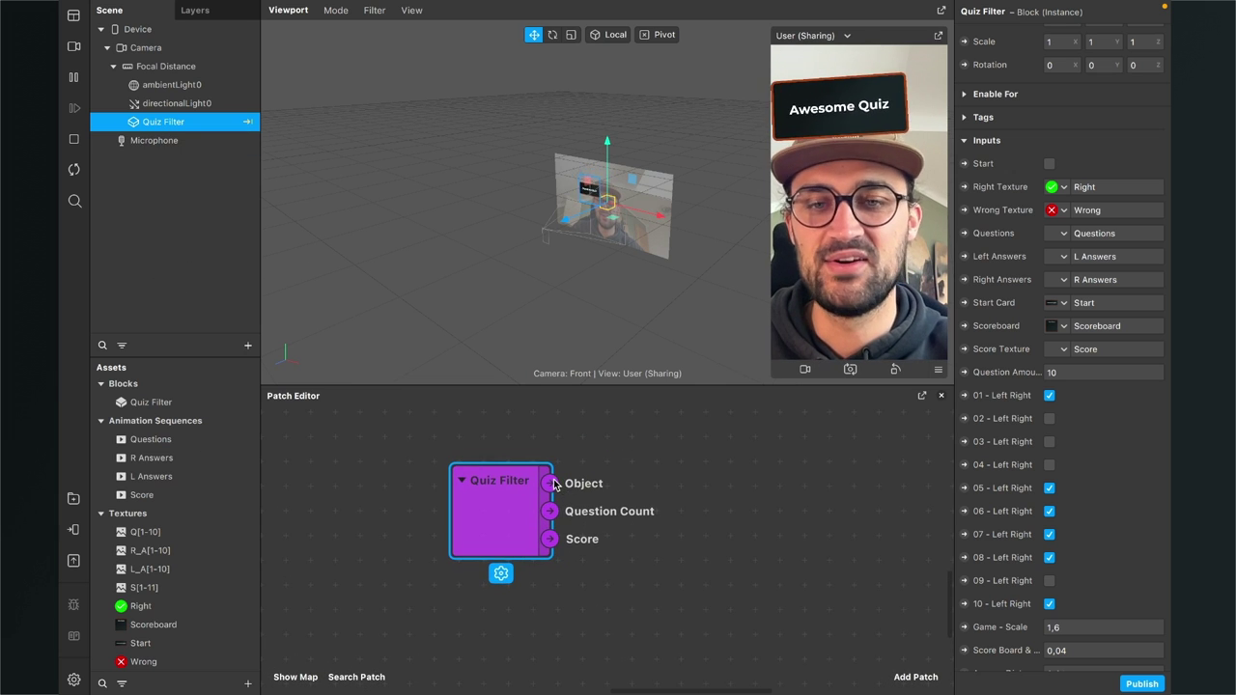
{"action": "left_click", "coordinate": [554, 485]}
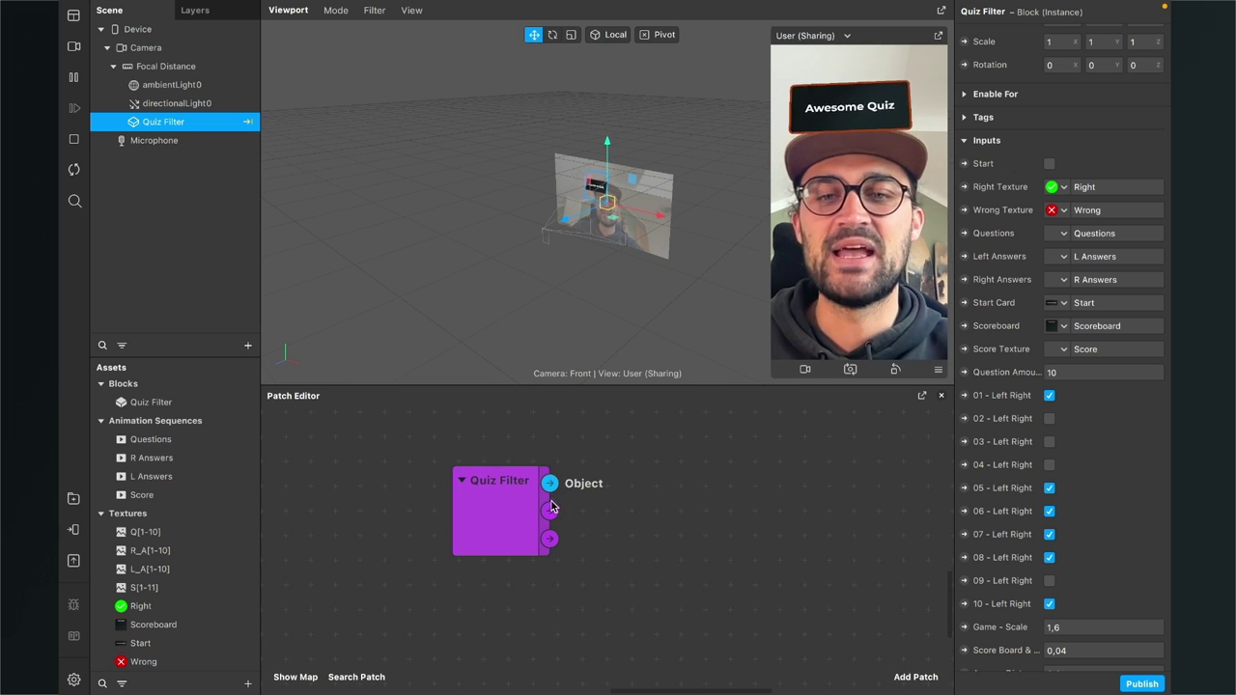
{"action": "left_click", "coordinate": [537, 549]}
{"action": "left_click", "coordinate": [652, 605]}
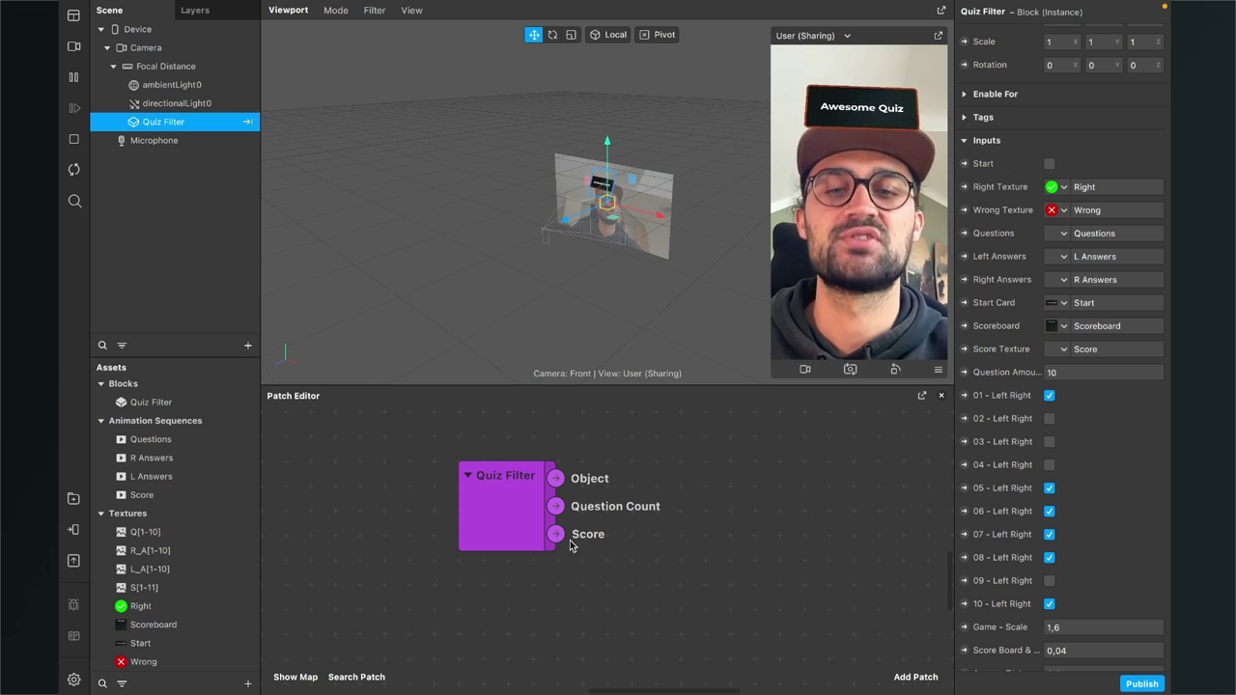
{"action": "scroll", "coordinate": [529, 583], "scroll_direction": "down", "scroll_amount": 2}
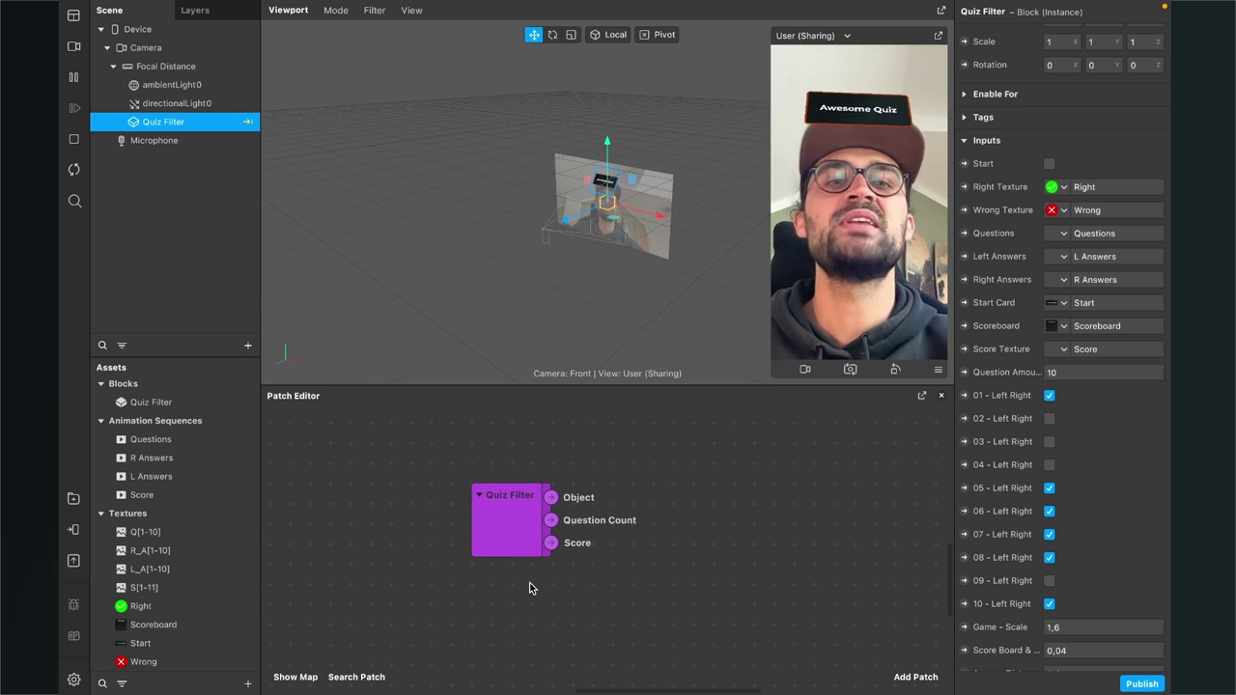
Create a Current Frame patch for the Questions animation sequence and place it to the upper right of the Quiz Filter patch
{"action": "left_click", "coordinate": [168, 443]}
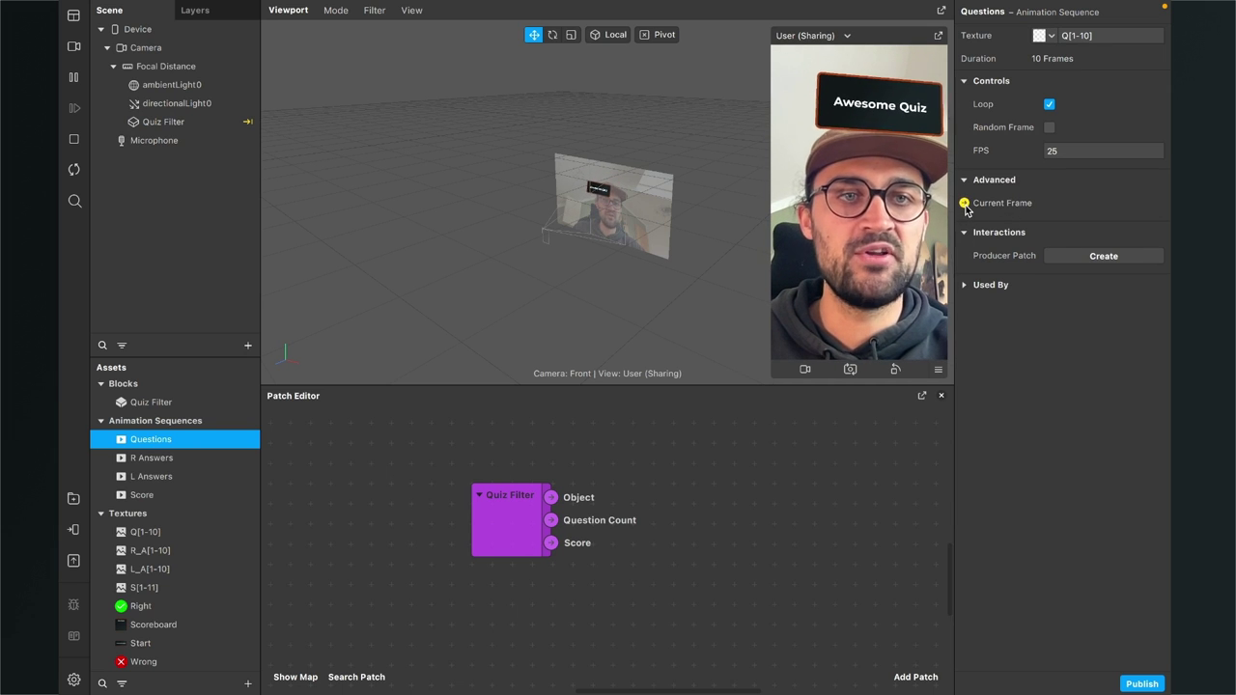
{"action": "left_click", "coordinate": [964, 204]}
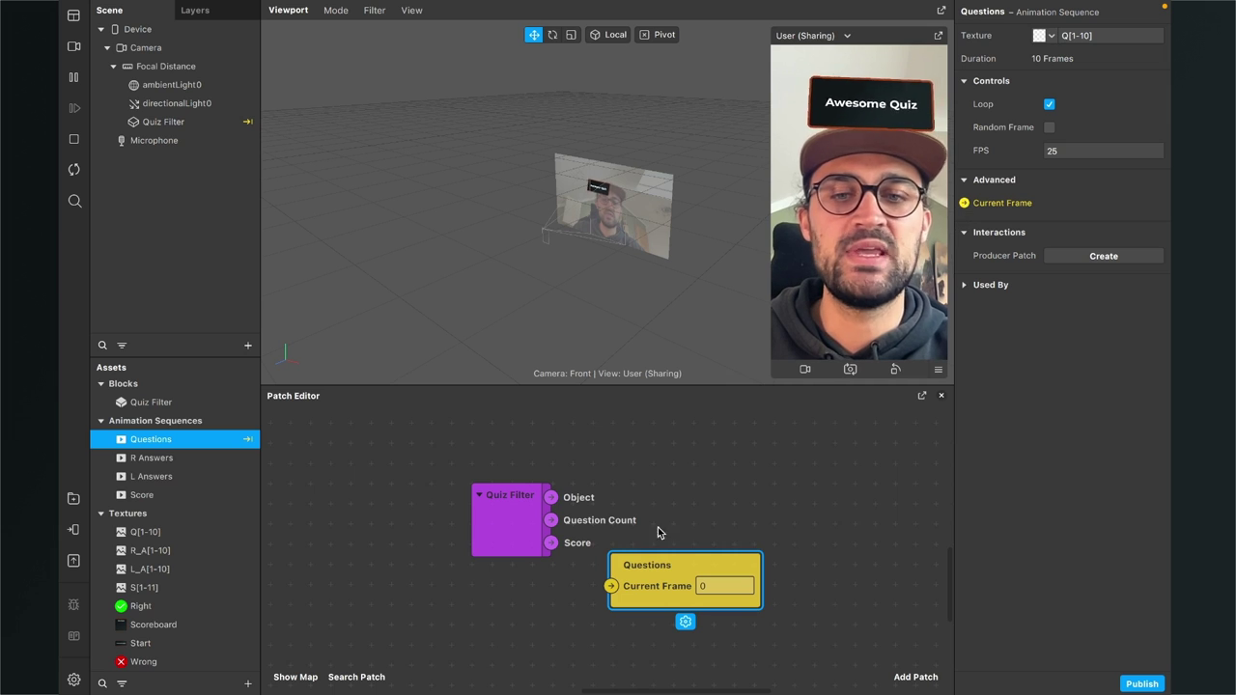
{"action": "left_click_drag", "start_coordinate": [644, 580], "coordinate": [784, 455]}
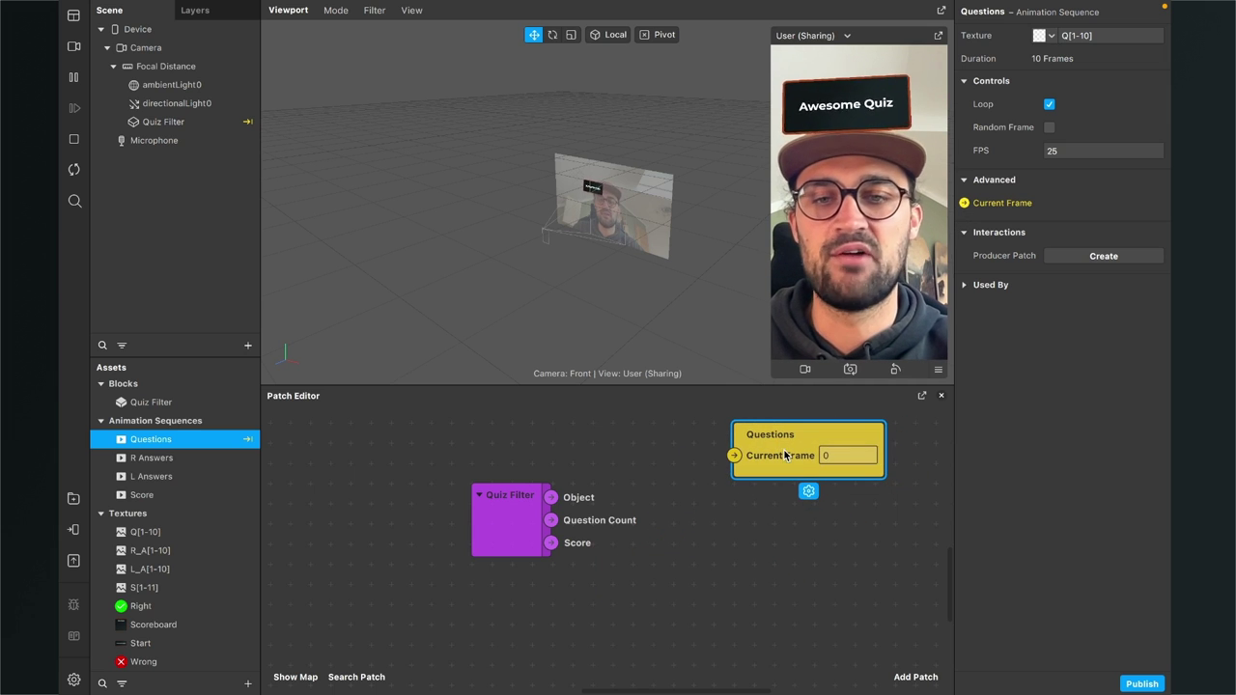
{"action": "left_click_drag", "start_coordinate": [512, 524], "coordinate": [510, 504]}
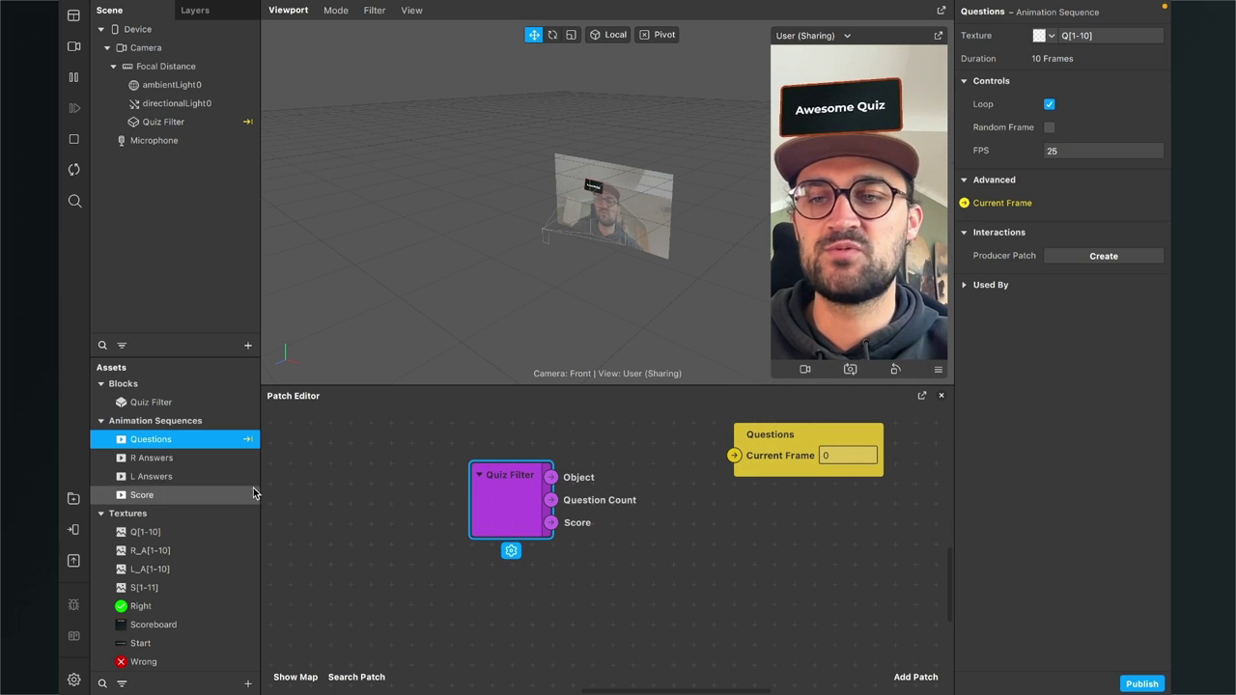
Create a Current Frame patch for the R Answers animation sequence and place it directly below the Questions patch
{"action": "left_click", "coordinate": [161, 460]}
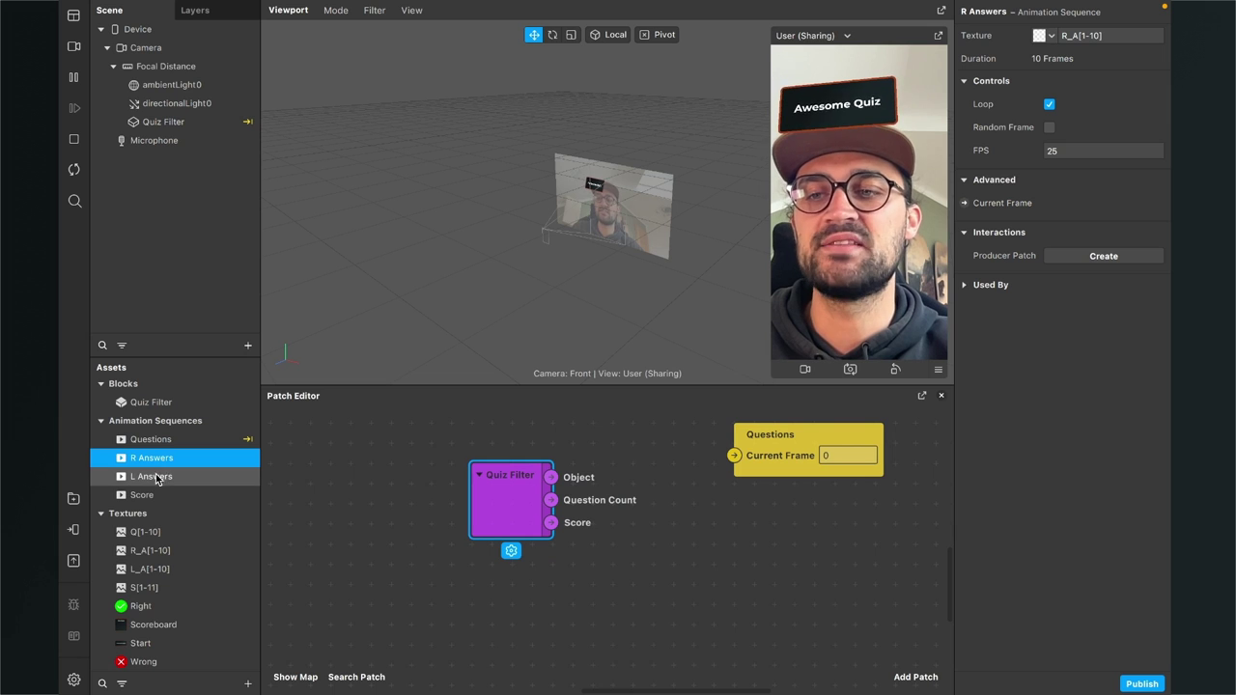
{"action": "left_click", "coordinate": [153, 482]}
{"action": "left_click", "coordinate": [157, 458]}
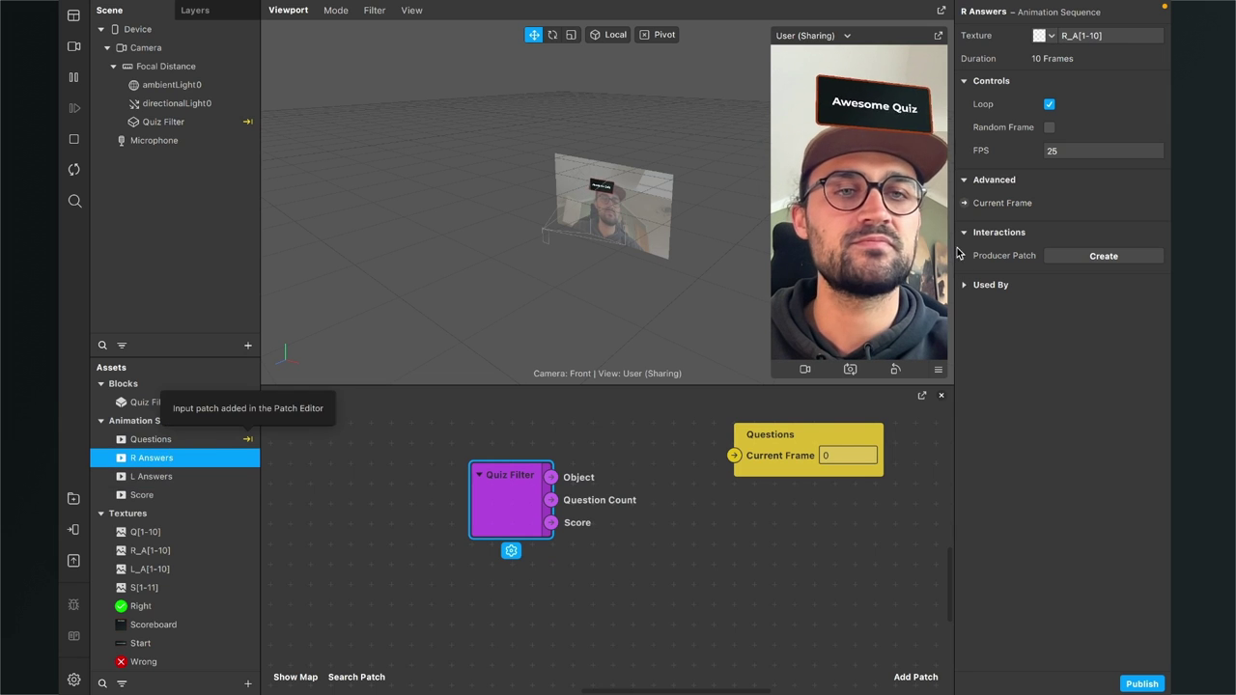
{"action": "left_click", "coordinate": [964, 203]}
{"action": "left_click_drag", "start_coordinate": [660, 566], "coordinate": [784, 495]}
Create Current Frame patches for the L Answers and Score animation sequences and stack them below the R Answers patch
{"action": "left_click", "coordinate": [154, 478]}
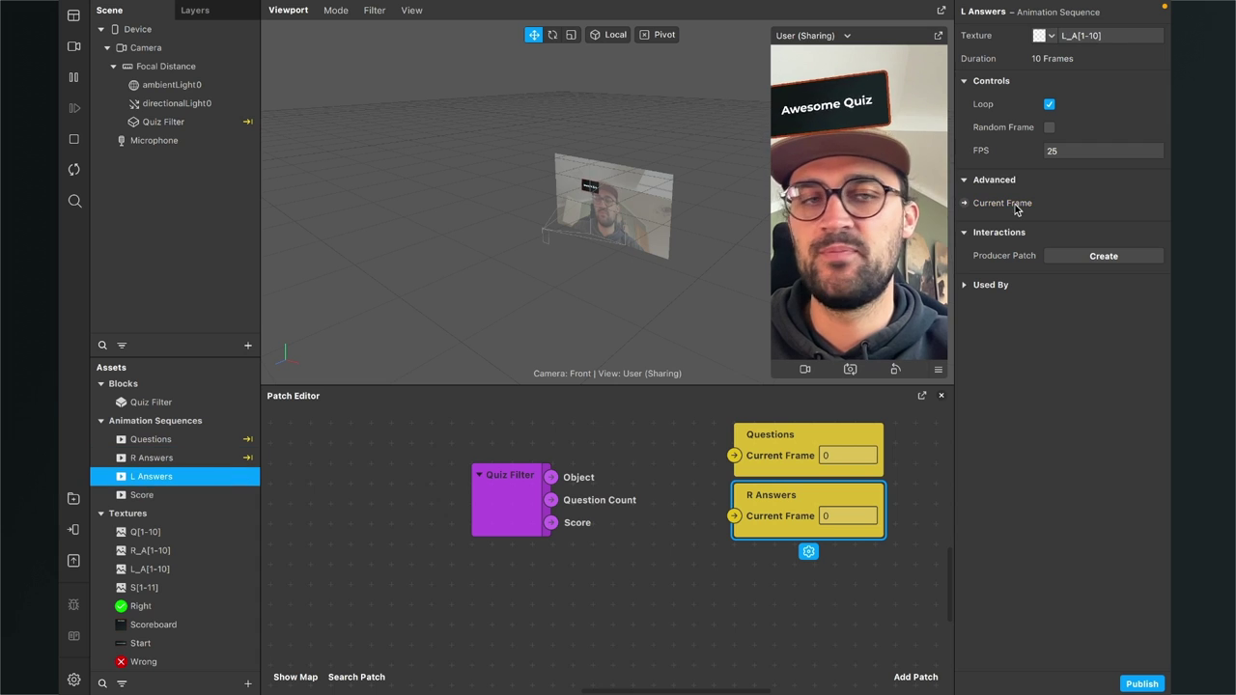
{"action": "left_click", "coordinate": [964, 203]}
{"action": "left_click", "coordinate": [177, 499]}
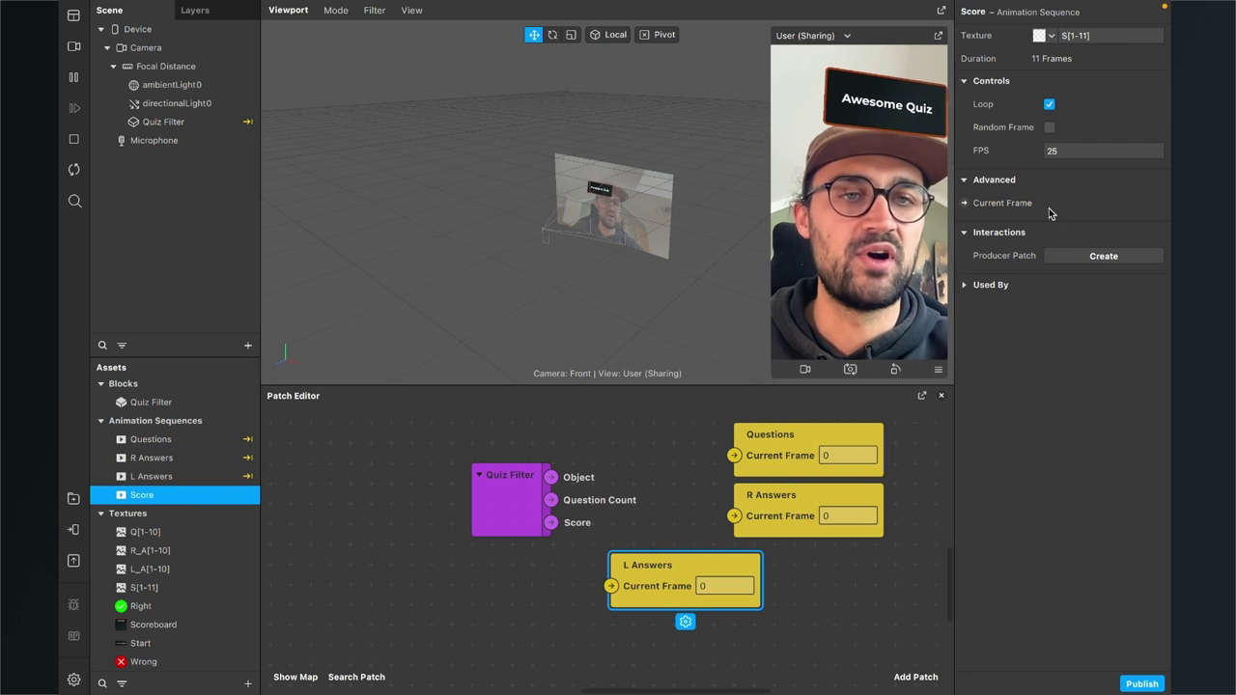
{"action": "left_click", "coordinate": [964, 203]}
{"action": "left_click_drag", "start_coordinate": [661, 595], "coordinate": [734, 678]}
{"action": "left_click_drag", "start_coordinate": [650, 591], "coordinate": [771, 581]}
{"action": "scroll", "coordinate": [776, 573], "scroll_direction": "down", "scroll_amount": 1}
{"action": "left_click_drag", "start_coordinate": [673, 613], "coordinate": [746, 601]}
{"action": "scroll", "coordinate": [610, 555], "scroll_direction": "up", "scroll_amount": 2}
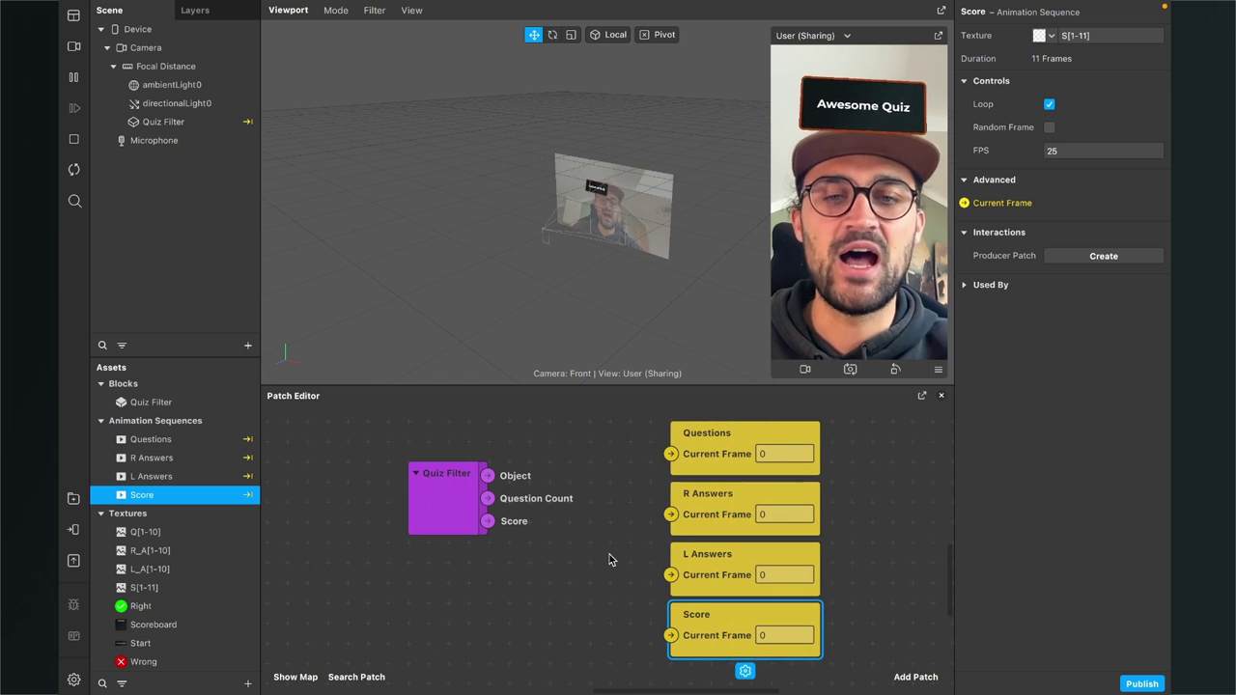
Connect the Quiz Filter's Question Count output to the Current Frame of Questions, R Answers and L Answers, and its Score output to the Score patch
{"action": "left_click_drag", "start_coordinate": [432, 520], "coordinate": [675, 444]}
{"action": "left_click", "coordinate": [526, 504]}
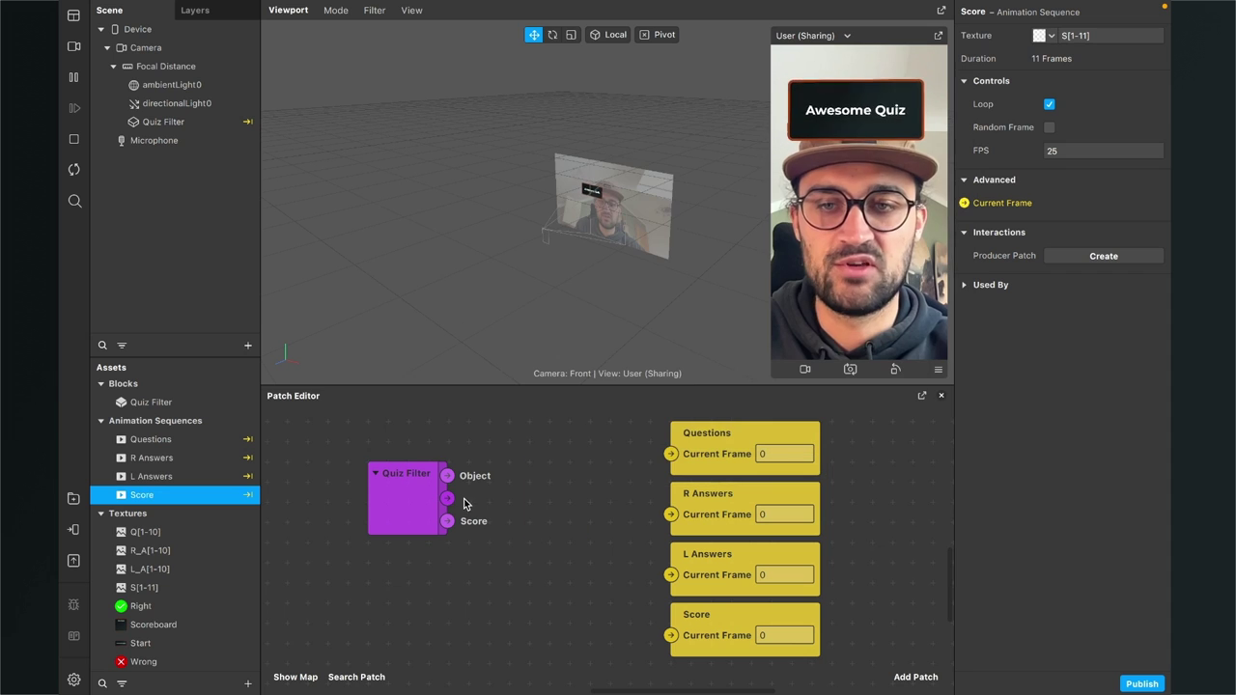
{"action": "left_click_drag", "start_coordinate": [447, 499], "coordinate": [671, 454]}
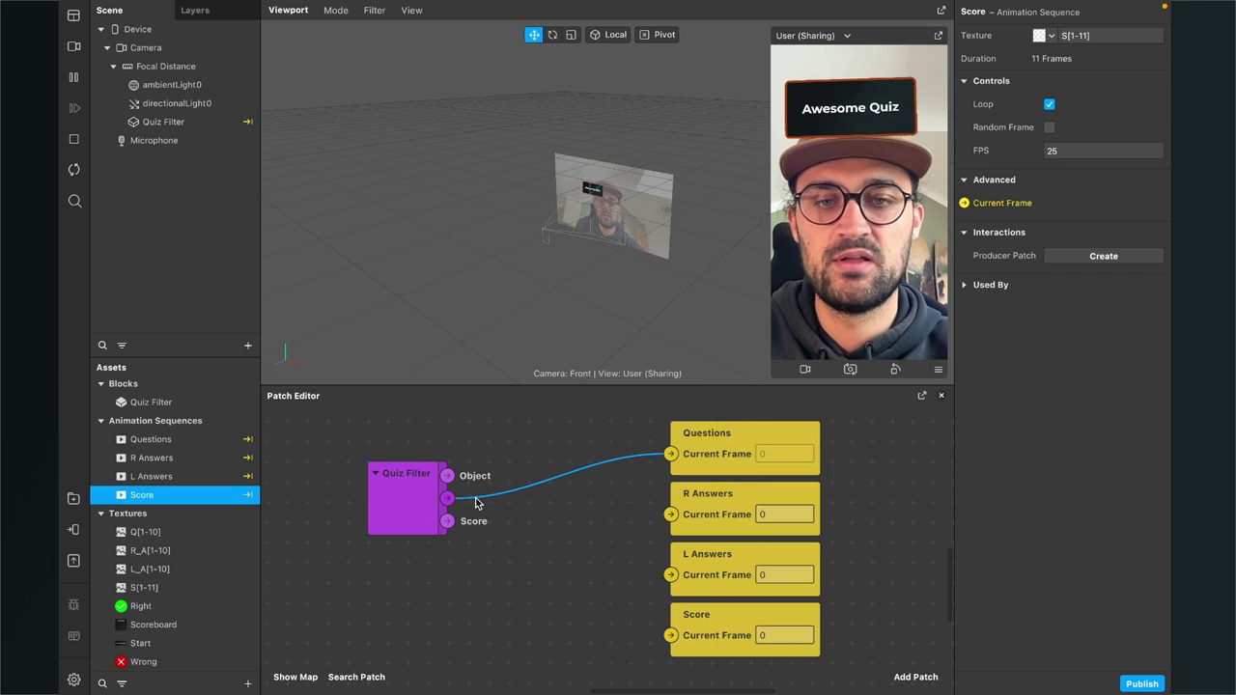
{"action": "left_click_drag", "start_coordinate": [447, 498], "coordinate": [675, 512]}
{"action": "left_click_drag", "start_coordinate": [446, 498], "coordinate": [671, 576]}
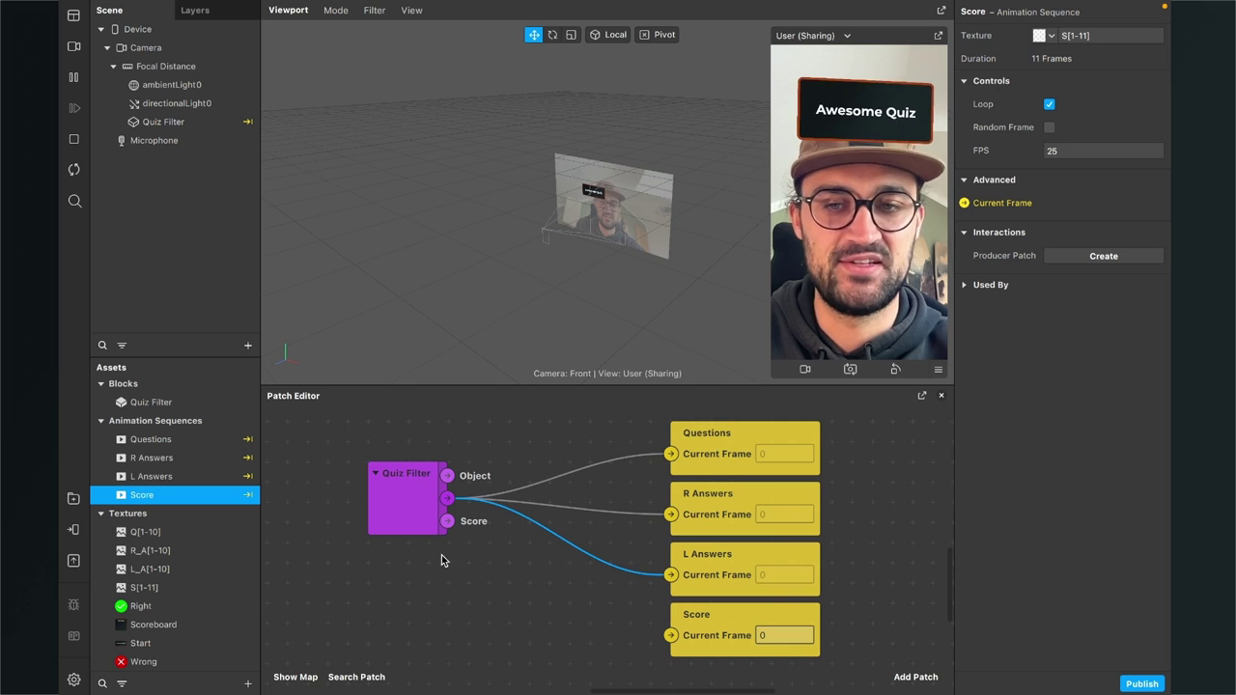
{"action": "left_click_drag", "start_coordinate": [408, 520], "coordinate": [671, 634]}
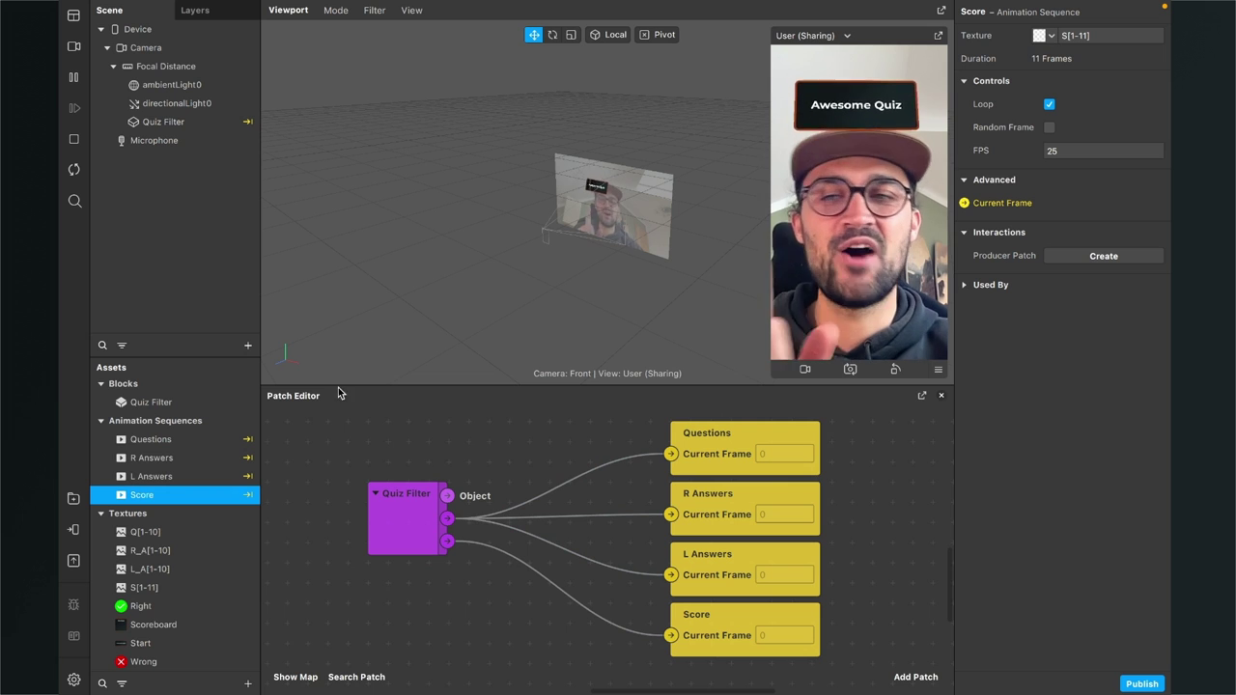
Restart the preview and enable the Quiz Filter block's Start input to test the quiz
{"action": "left_click", "coordinate": [73, 170]}
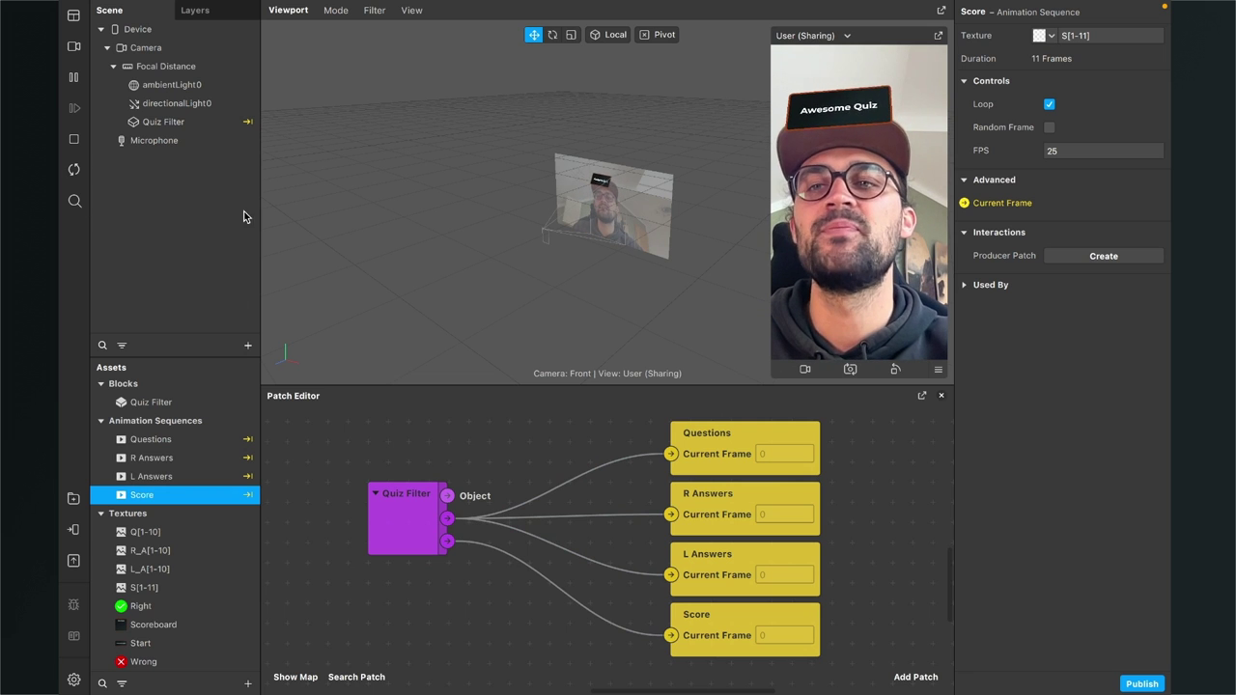
{"action": "left_click", "coordinate": [166, 125]}
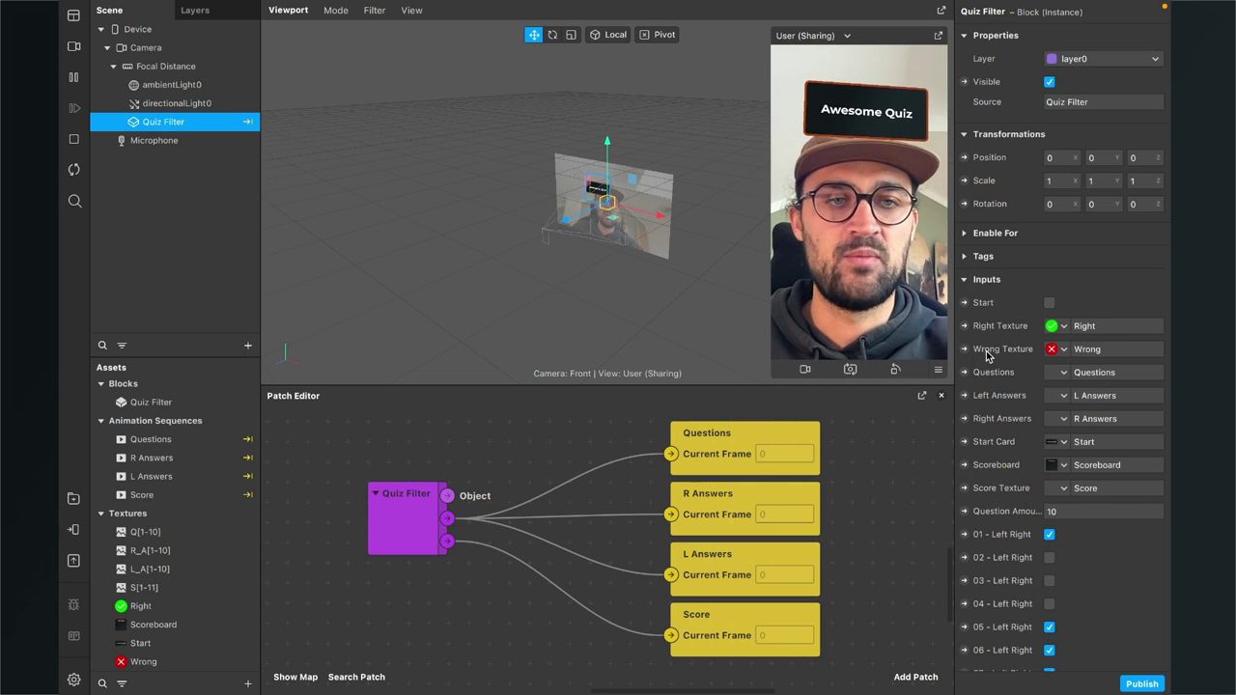
{"action": "left_click", "coordinate": [1049, 303]}
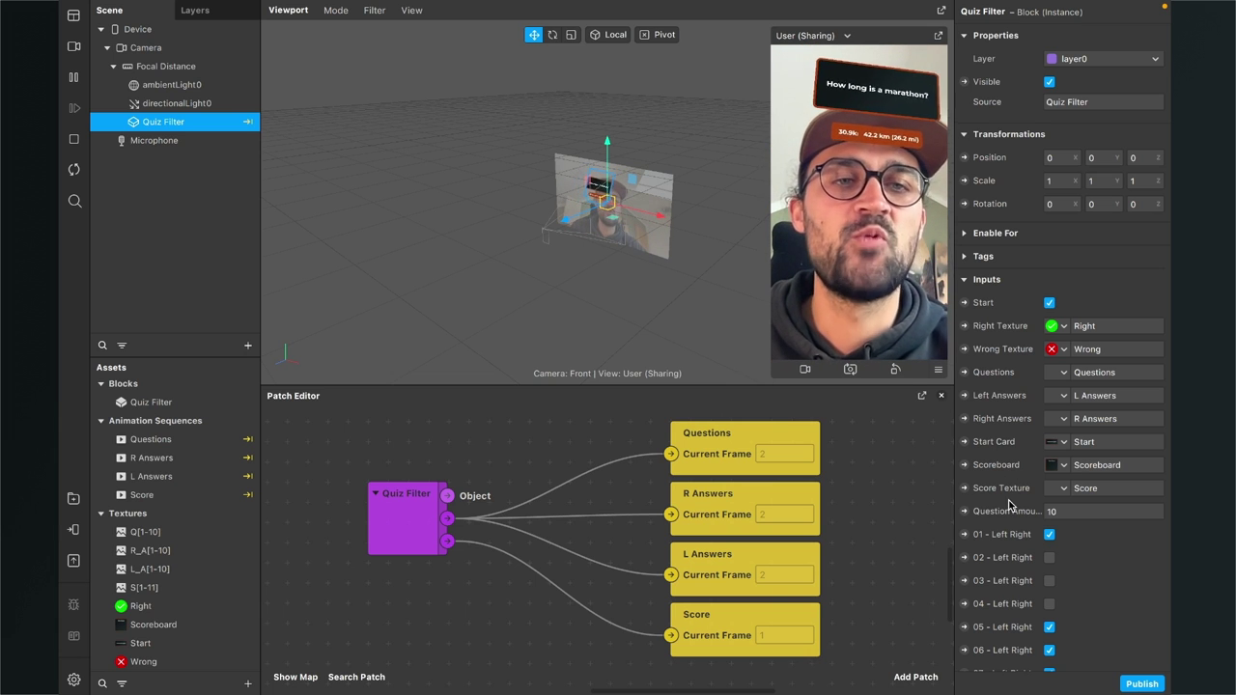
Review the Quiz Filter block's inputs and widen the properties area so the full input names are readable
{"action": "scroll", "coordinate": [1009, 505], "scroll_direction": "down", "scroll_amount": 5}
{"action": "scroll", "coordinate": [1010, 505], "scroll_direction": "up", "scroll_amount": 3}
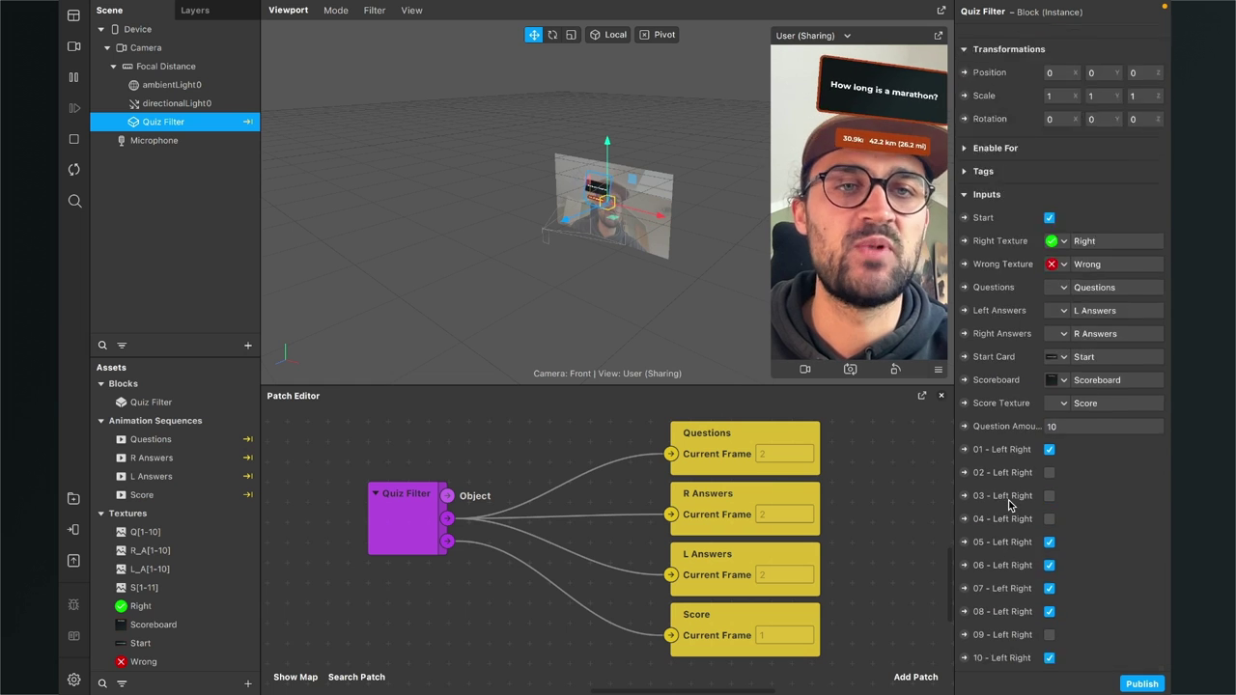
{"action": "scroll", "coordinate": [1009, 506], "scroll_direction": "up", "scroll_amount": 2}
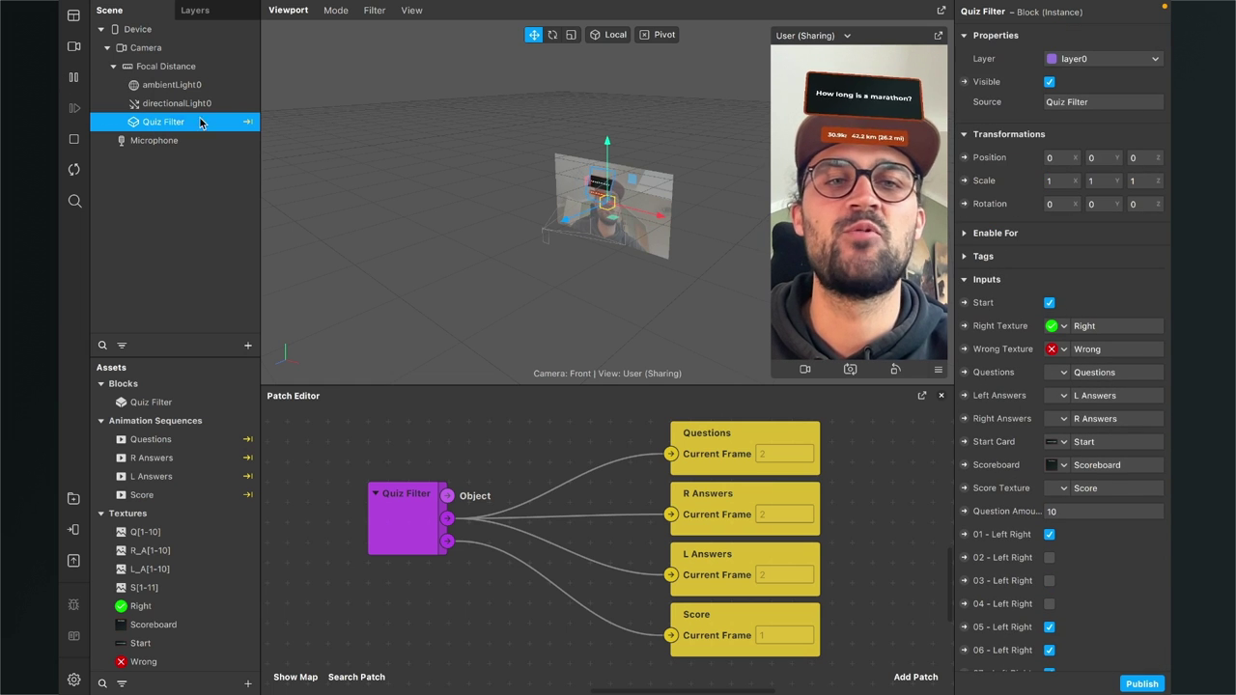
{"action": "scroll", "coordinate": [1062, 398], "scroll_direction": "down", "scroll_amount": 7}
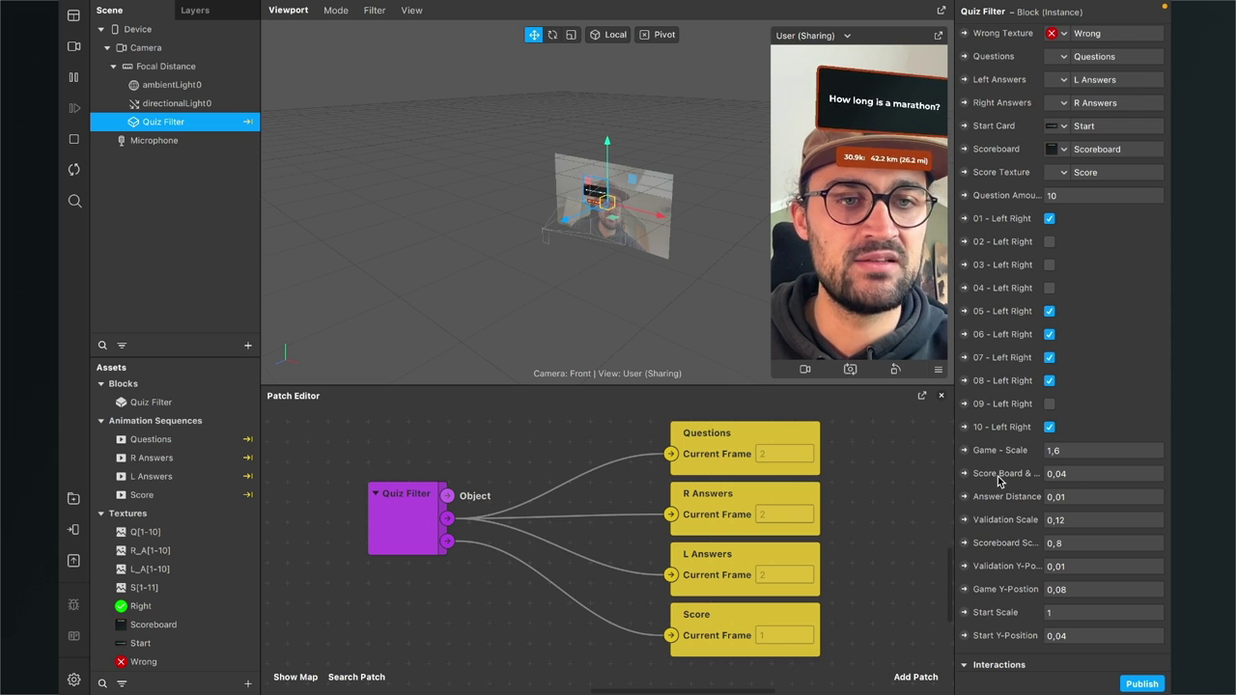
{"action": "left_click_drag", "start_coordinate": [960, 461], "coordinate": [860, 456]}
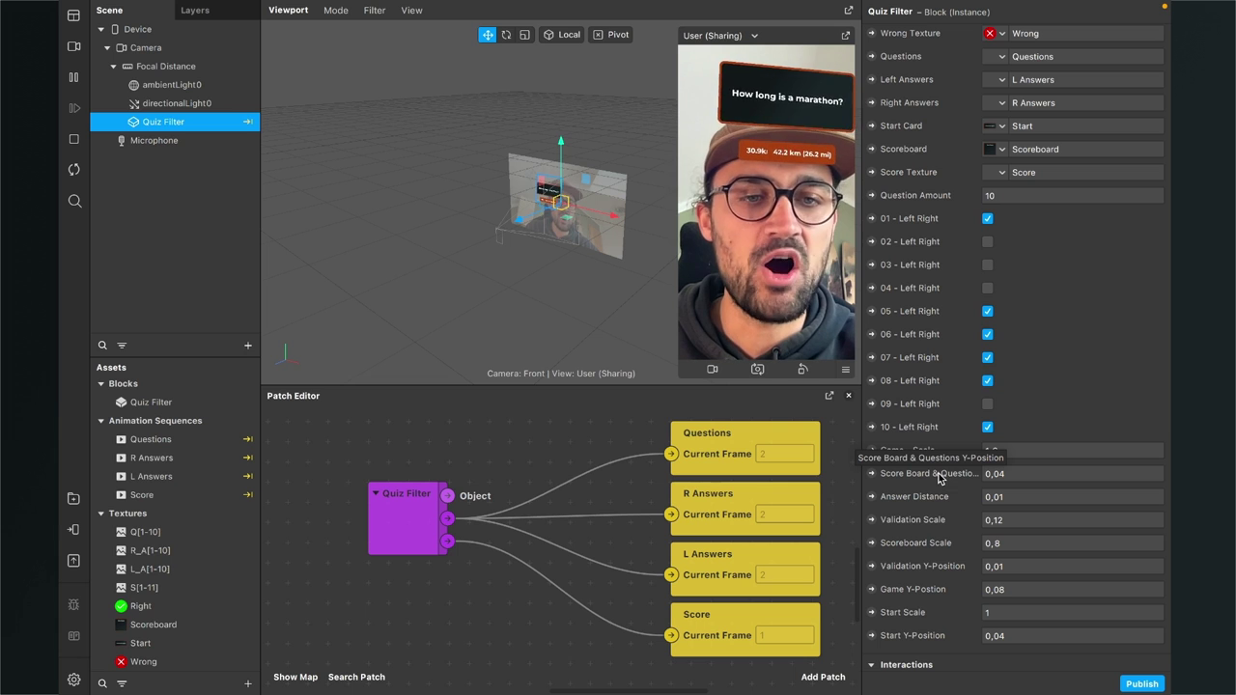
Set the Quiz Filter's Answer Distance to 0,02
{"action": "left_click", "coordinate": [1004, 496]}
{"action": "type", "text": "0,0"}
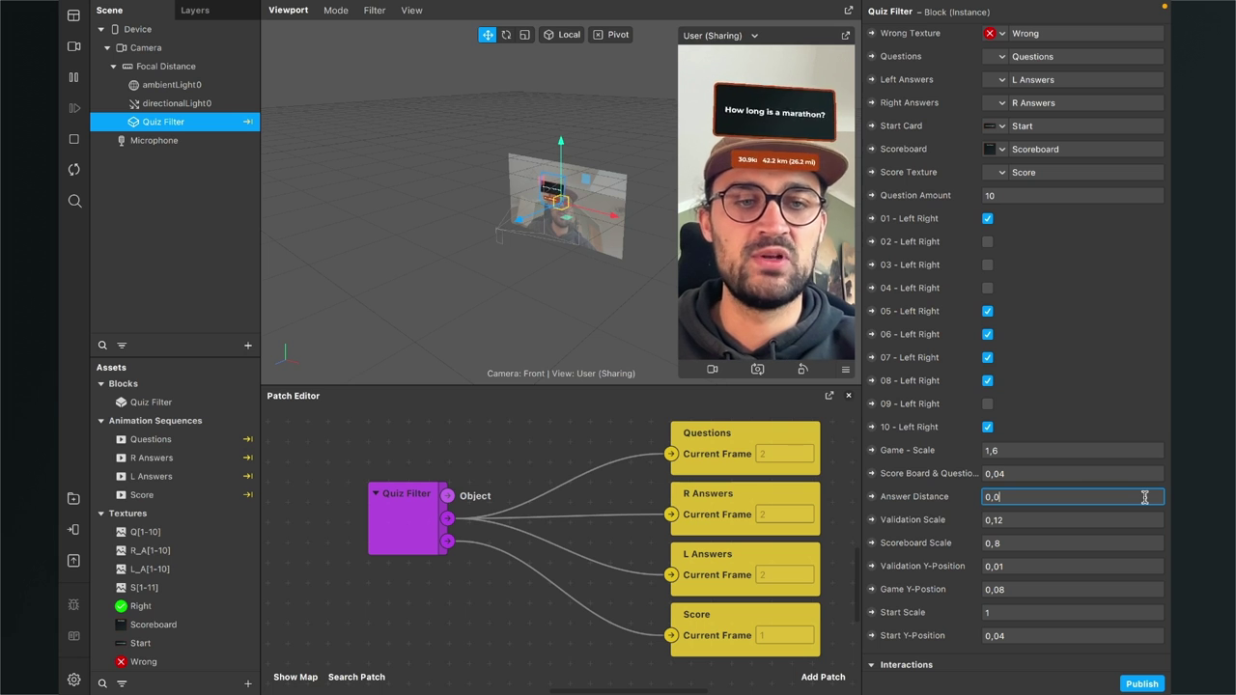
{"action": "type", "text": "12"}
{"action": "key", "text": "Return"}
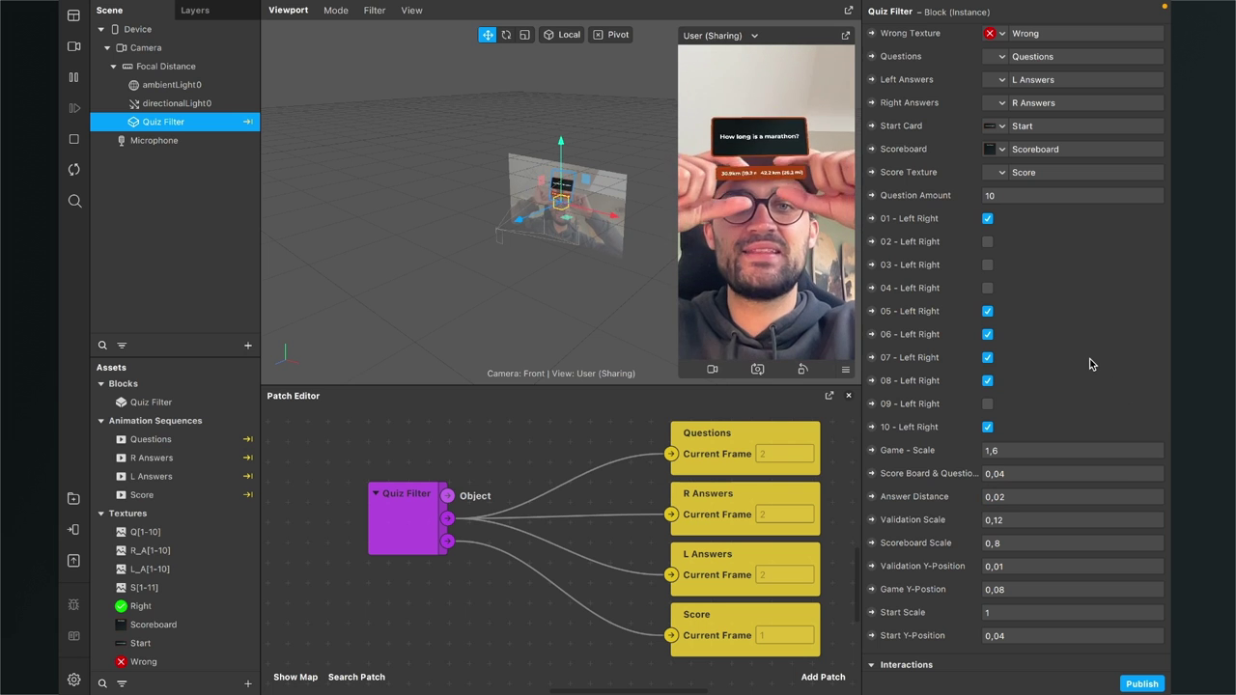
{"action": "left_click", "coordinate": [1072, 505]}
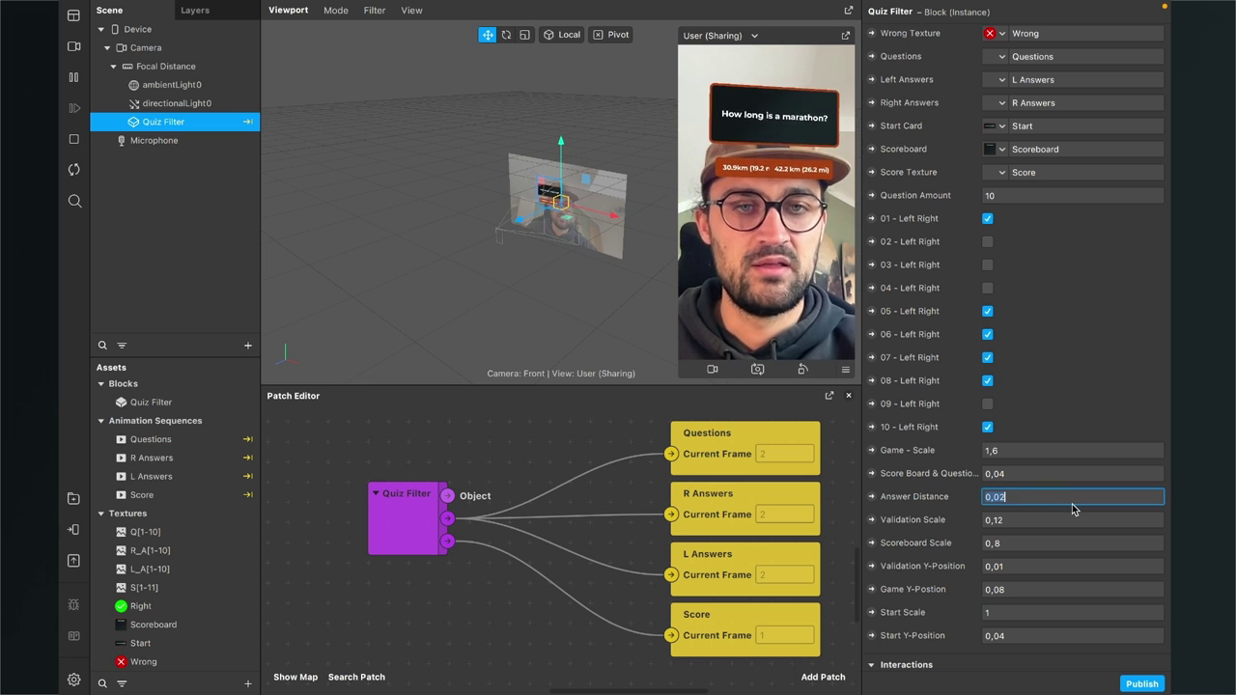
{"action": "key", "text": "Return"}
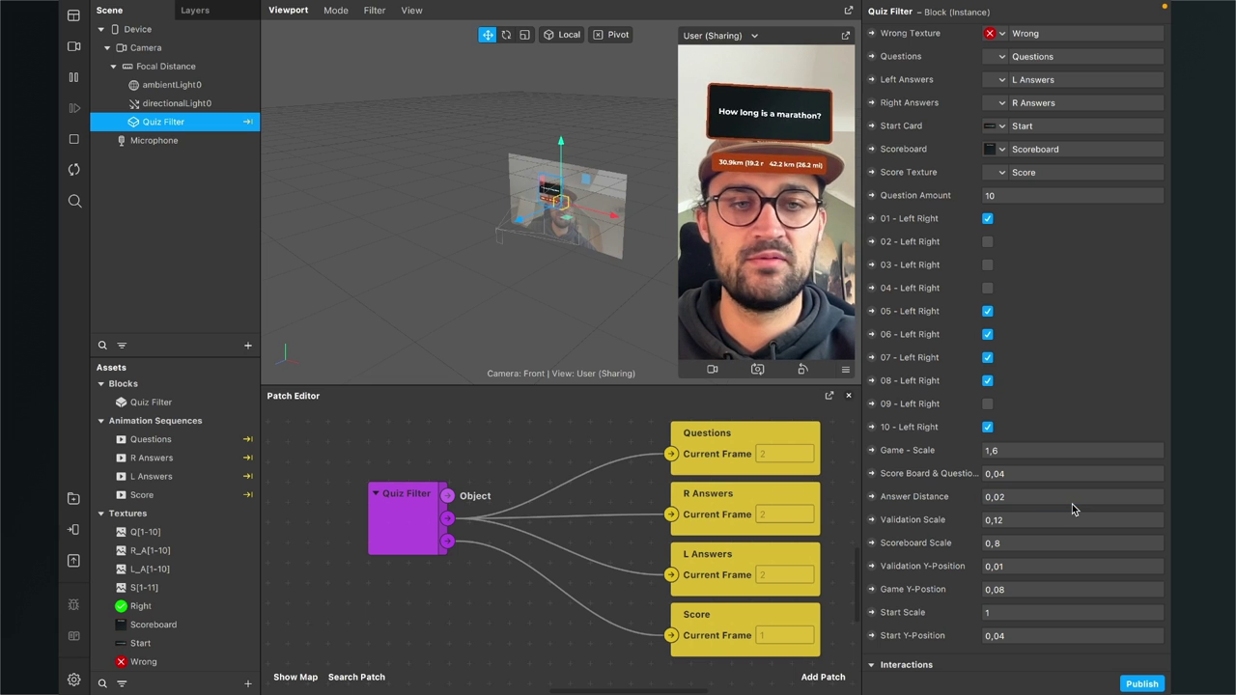
Increase the Quiz Filter's Answer Distance to 0,04
{"action": "left_click", "coordinate": [1051, 500]}
{"action": "key", "text": "Right"}
{"action": "key", "text": "BackSpace"}
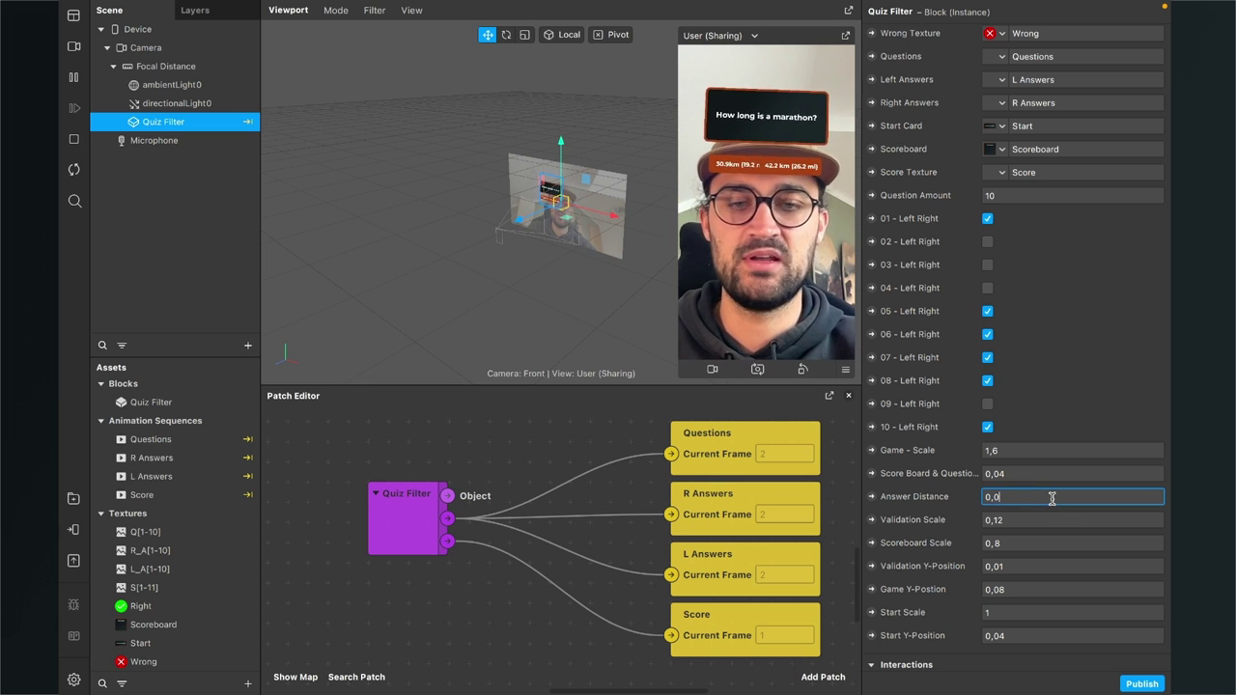
{"action": "key", "text": "Return"}
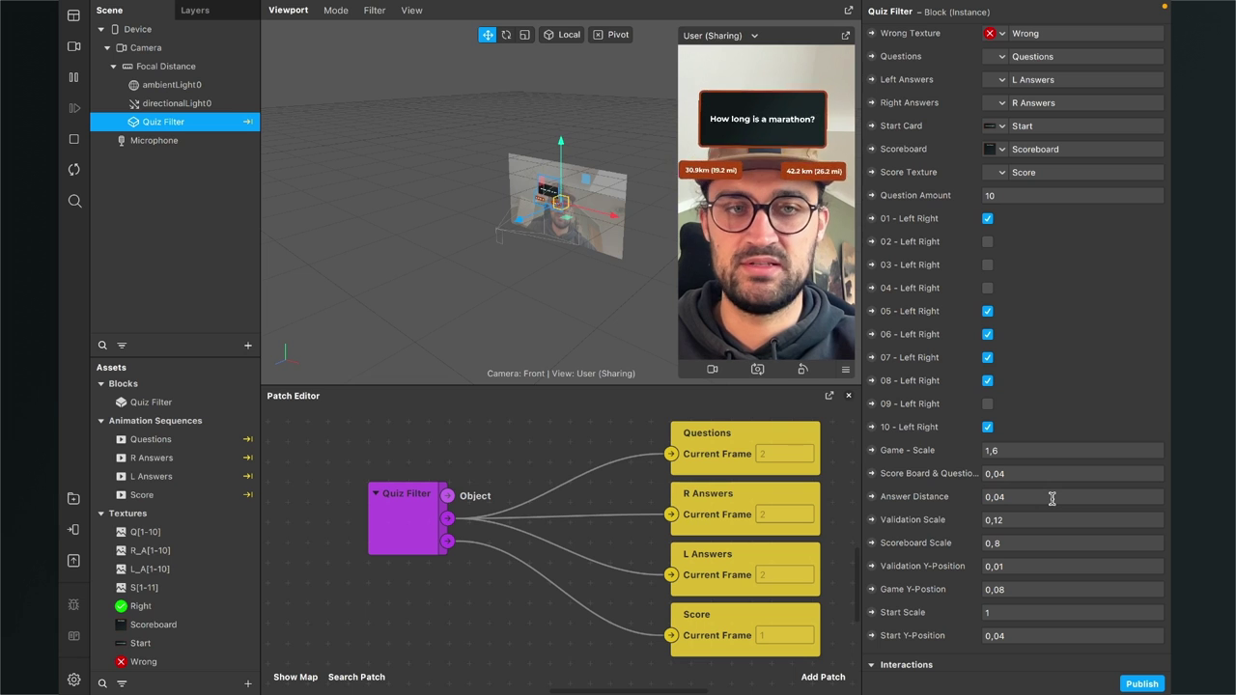
Set the Quiz Filter's Answer Distance to 0,03 and its Game - Scale to 1,8
{"action": "left_click", "coordinate": [1051, 499]}
{"action": "type", "text": "3"}
{"action": "key", "text": "Return"}
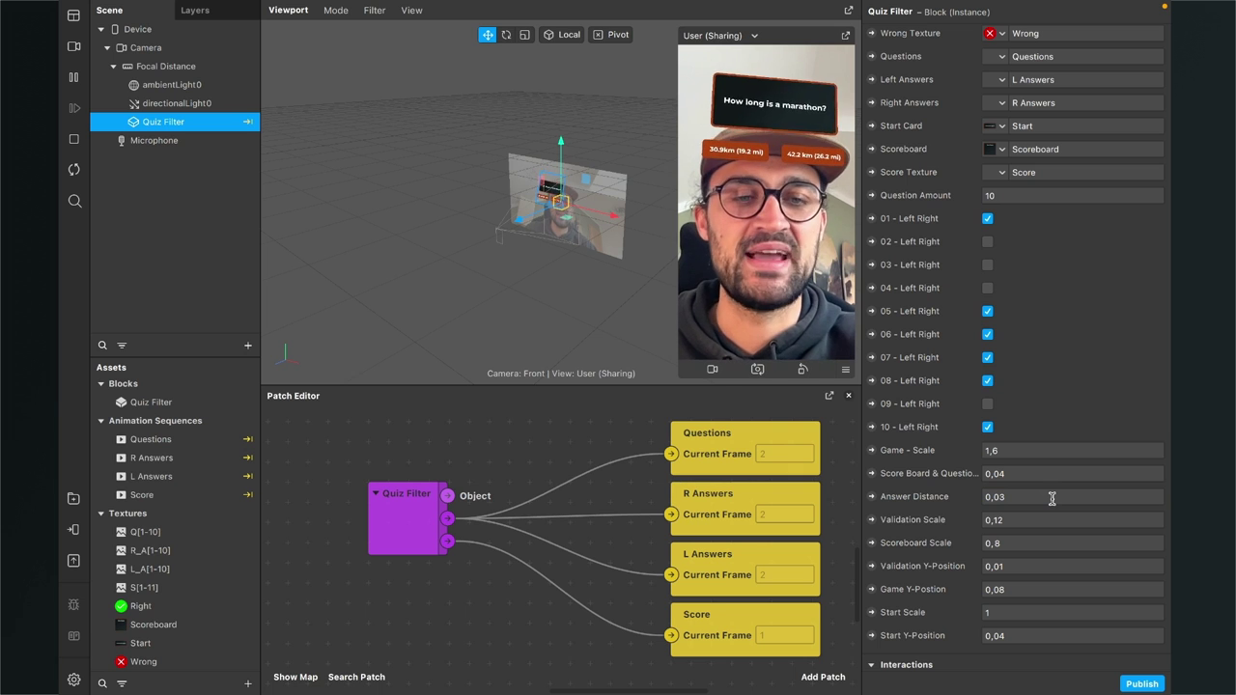
{"action": "left_click", "coordinate": [1059, 452]}
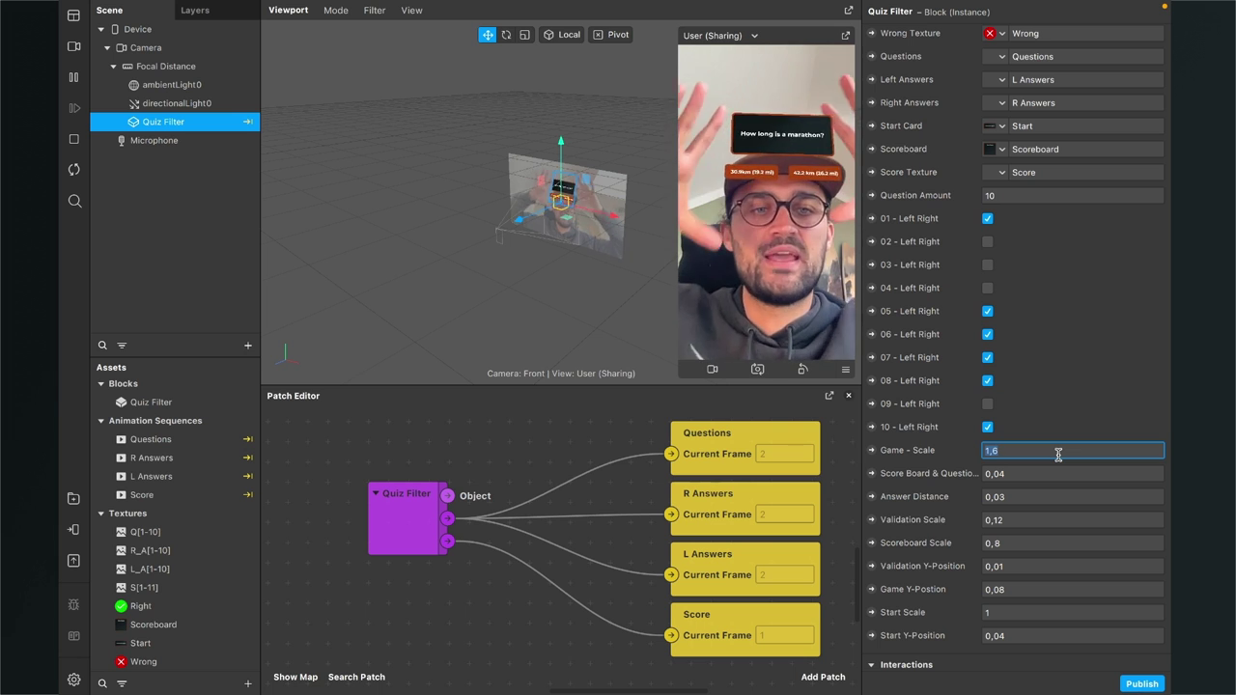
{"action": "type", "text": "1,8"}
{"action": "key", "text": "Return"}
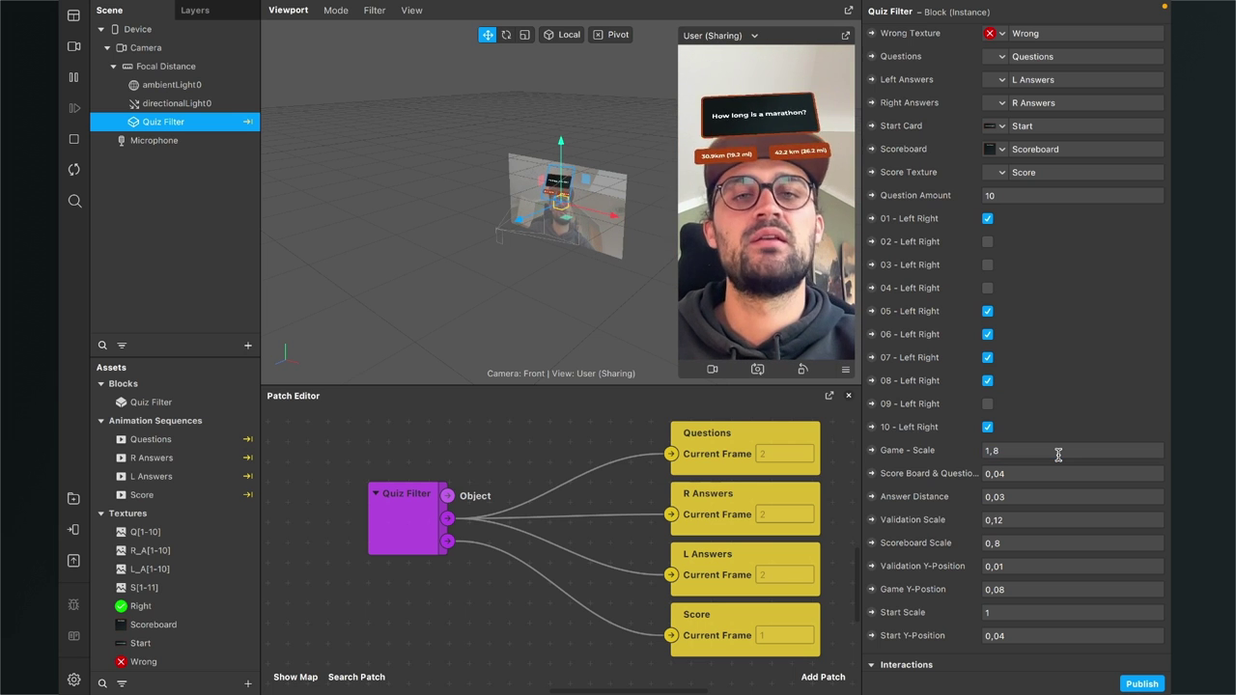
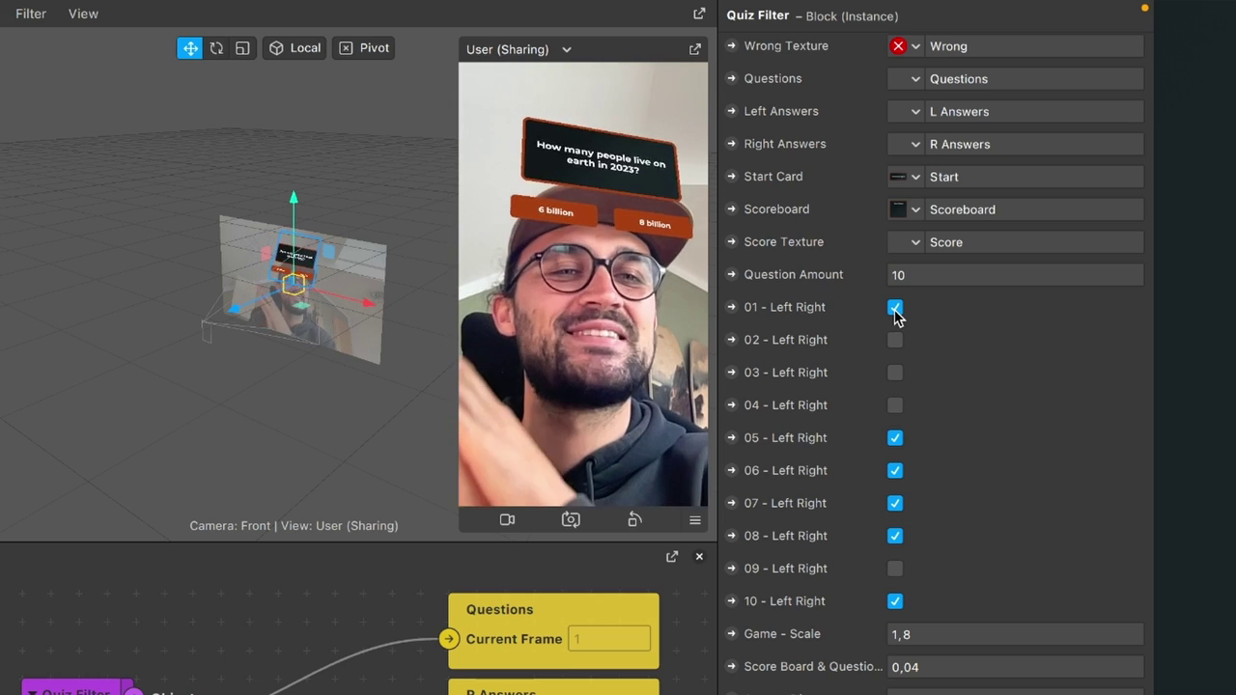
Switch the 01 - Left Right input of the Quiz Filter off and back on
{"action": "left_click", "coordinate": [895, 309]}
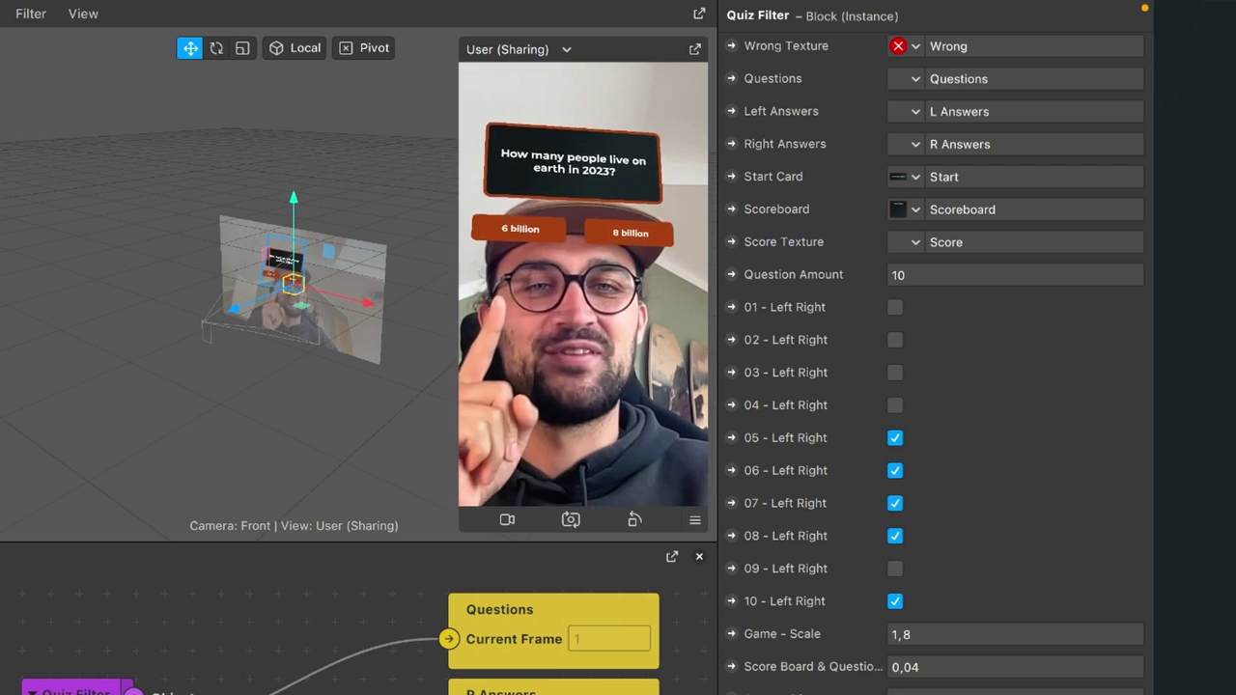
{"action": "left_click", "coordinate": [891, 309]}
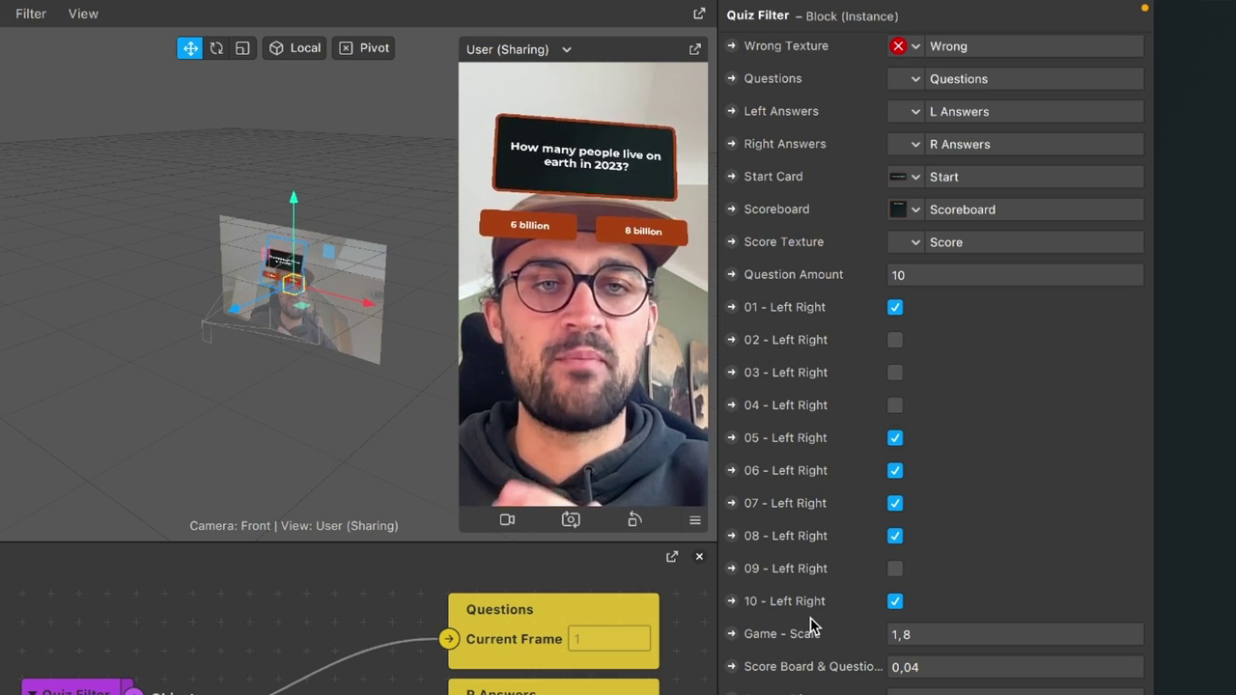
Try a Question Amount of 5 for the Quiz Filter and restore it to 10
{"action": "left_click", "coordinate": [917, 275]}
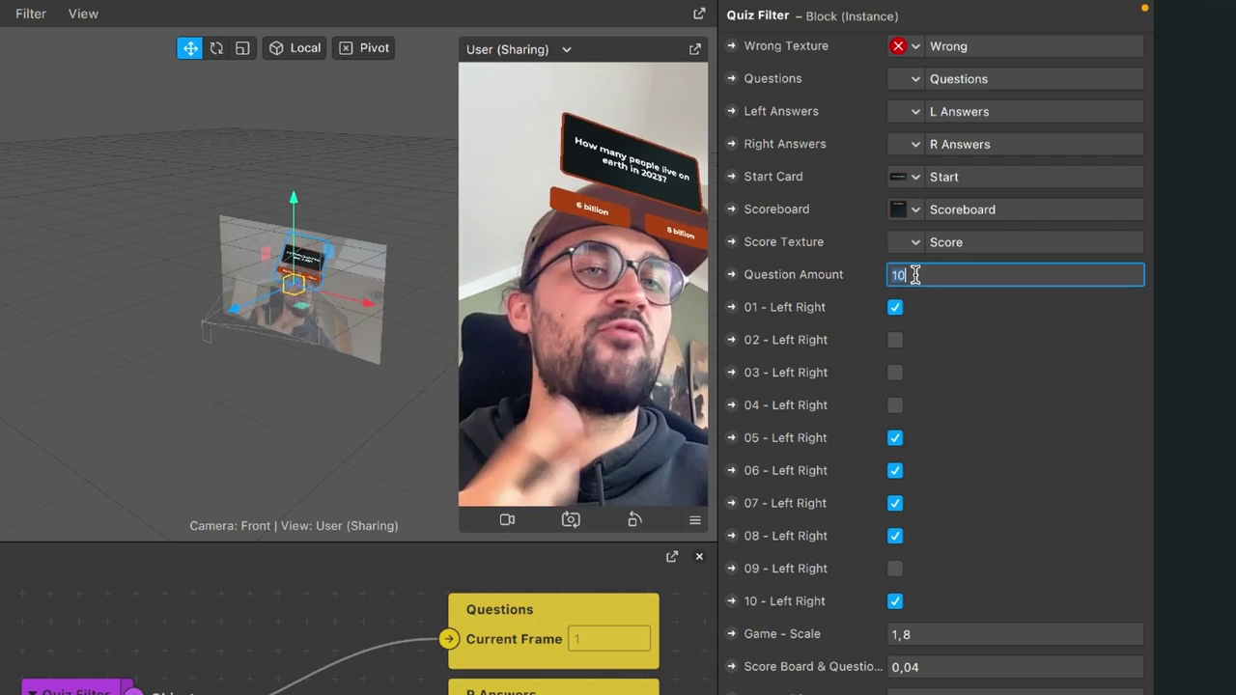
{"action": "key", "text": "BackSpace"}
{"action": "type", "text": "5"}
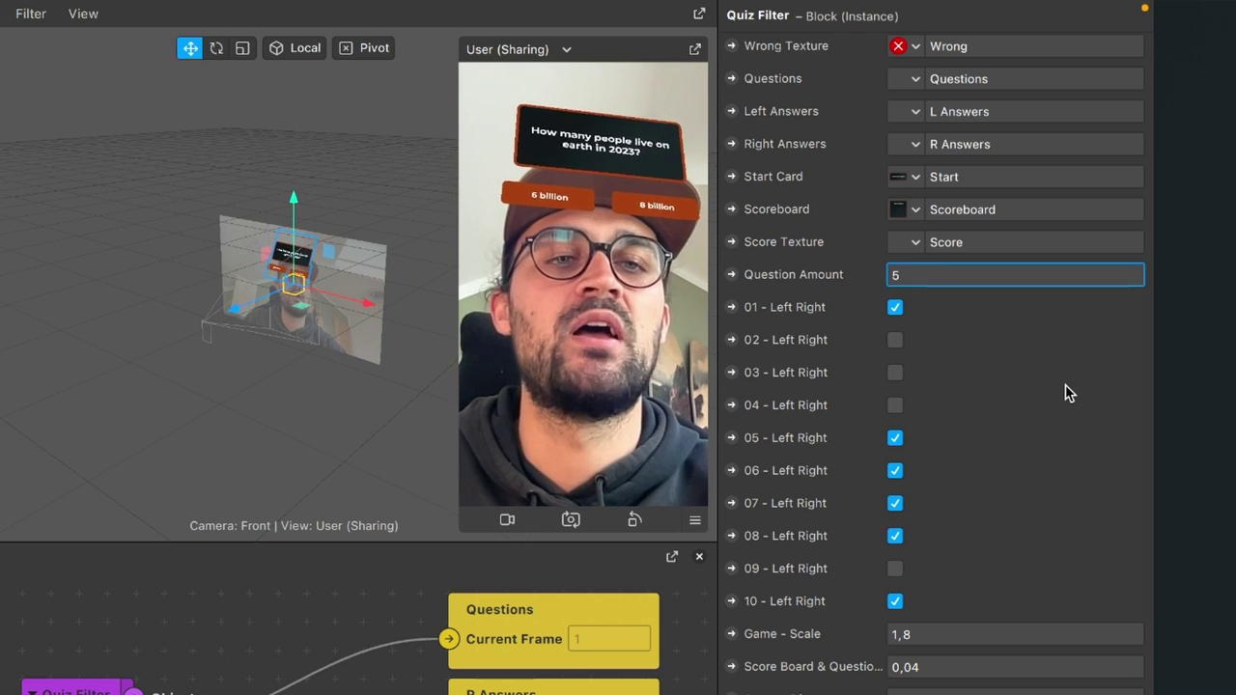
{"action": "key", "text": "Return"}
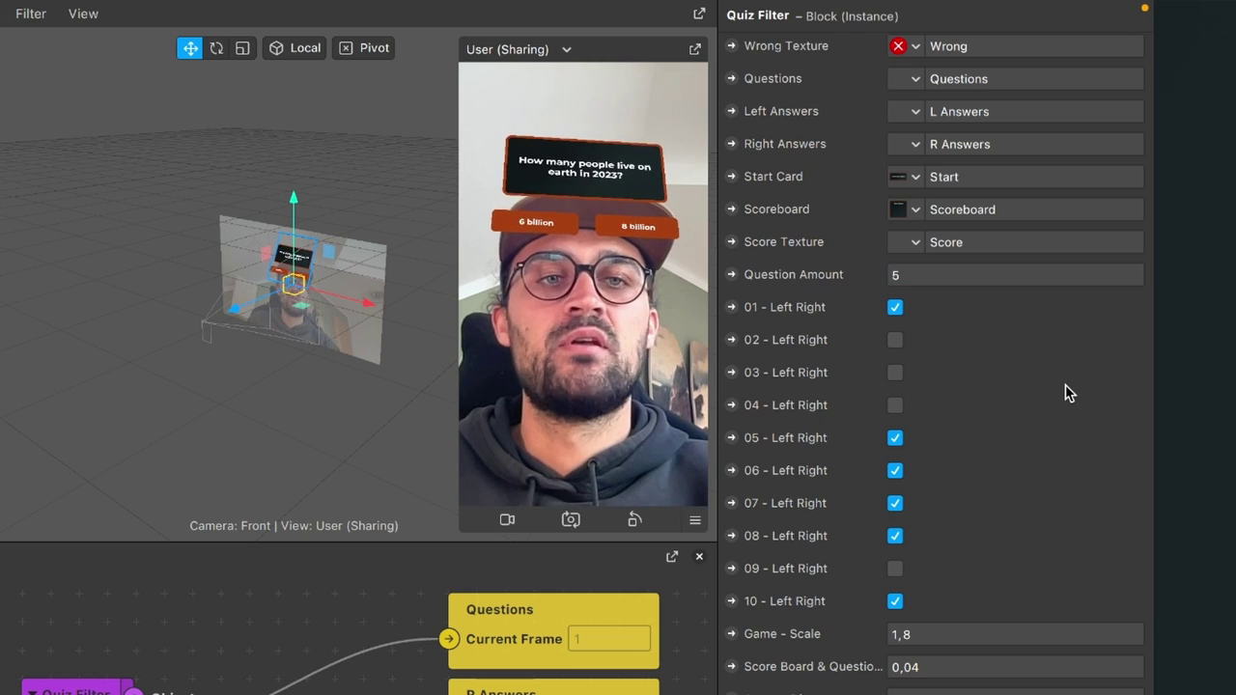
{"action": "left_click", "coordinate": [929, 274]}
{"action": "left_click_drag", "start_coordinate": [929, 274], "coordinate": [1106, 274]}
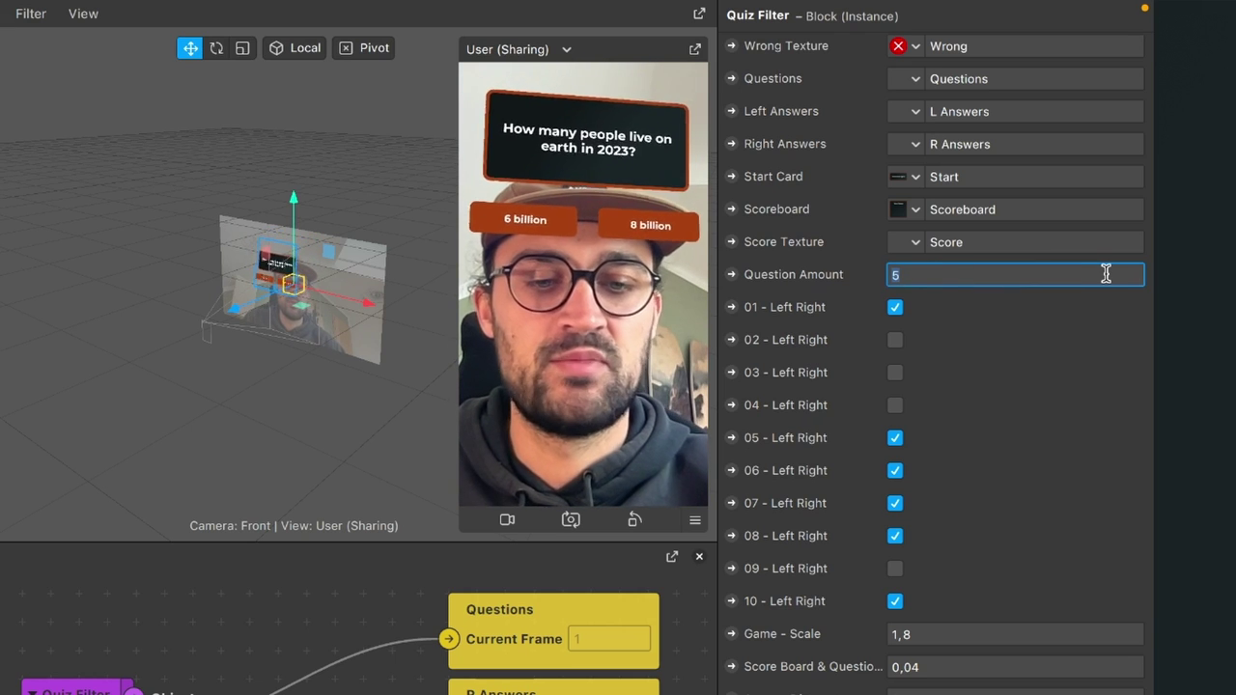
{"action": "type", "text": "10"}
{"action": "key", "text": "Return"}
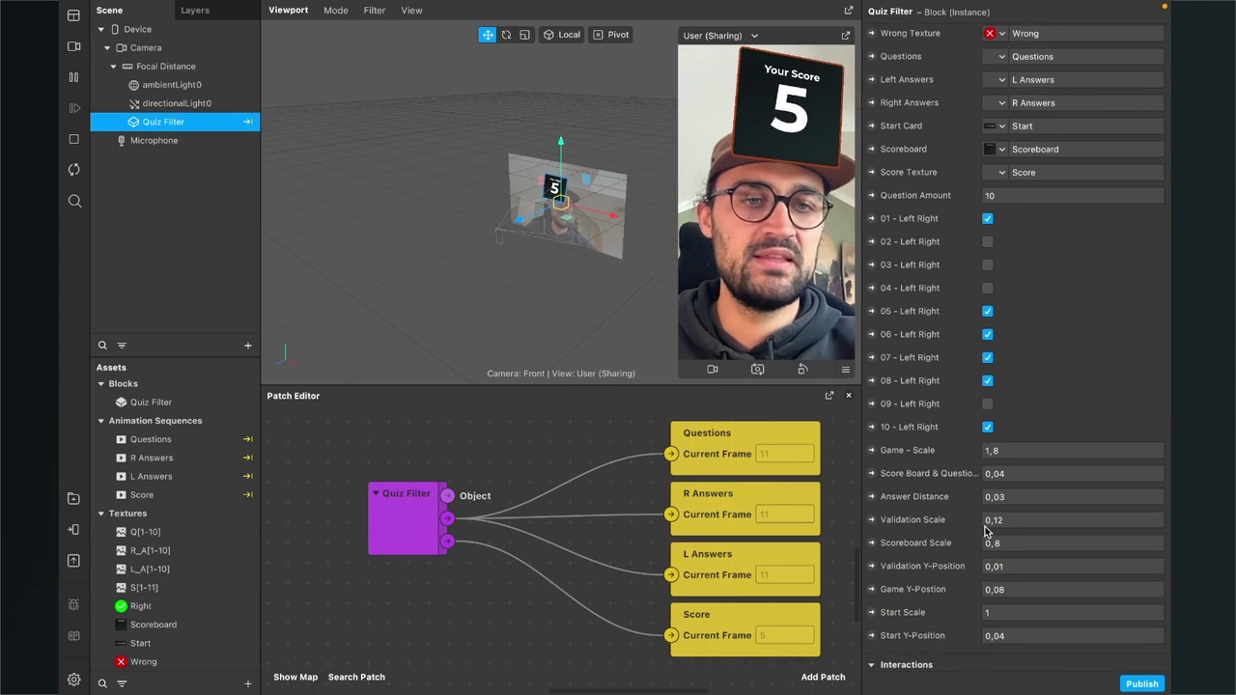
Disable the Quiz Filter's Start input and enlarge the Patch Editor to make room below the existing patches
{"action": "scroll", "coordinate": [1009, 396], "scroll_direction": "up", "scroll_amount": 5}
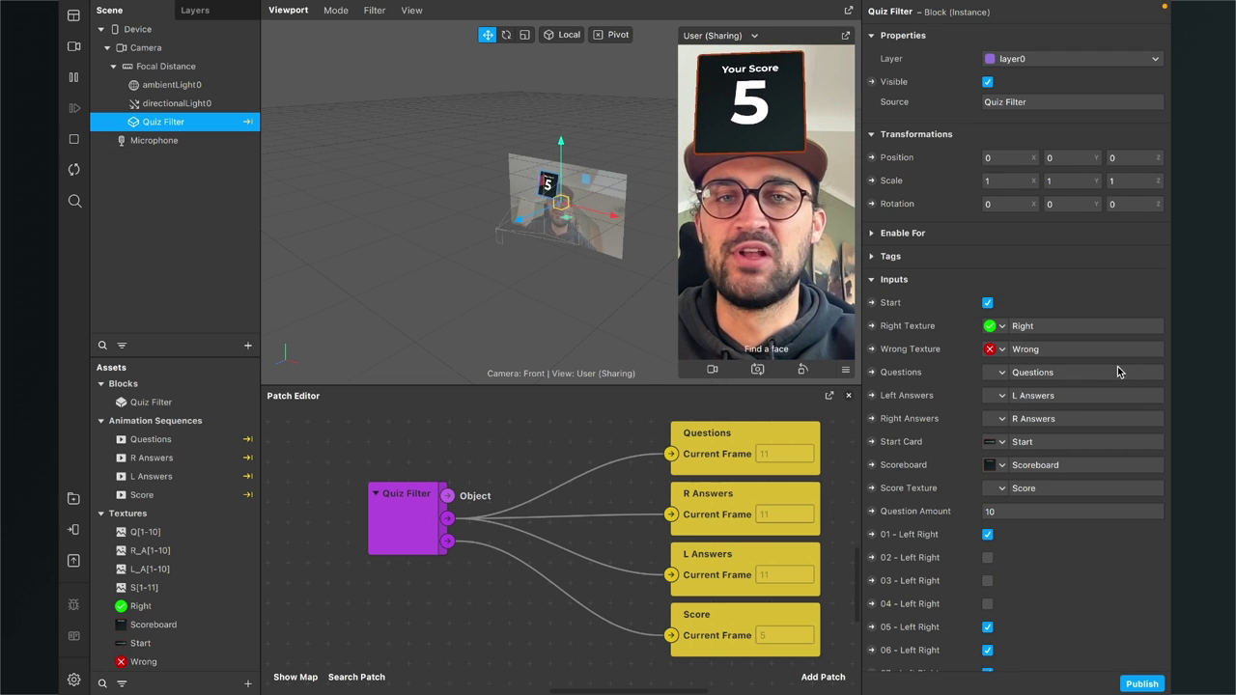
{"action": "left_click", "coordinate": [989, 302]}
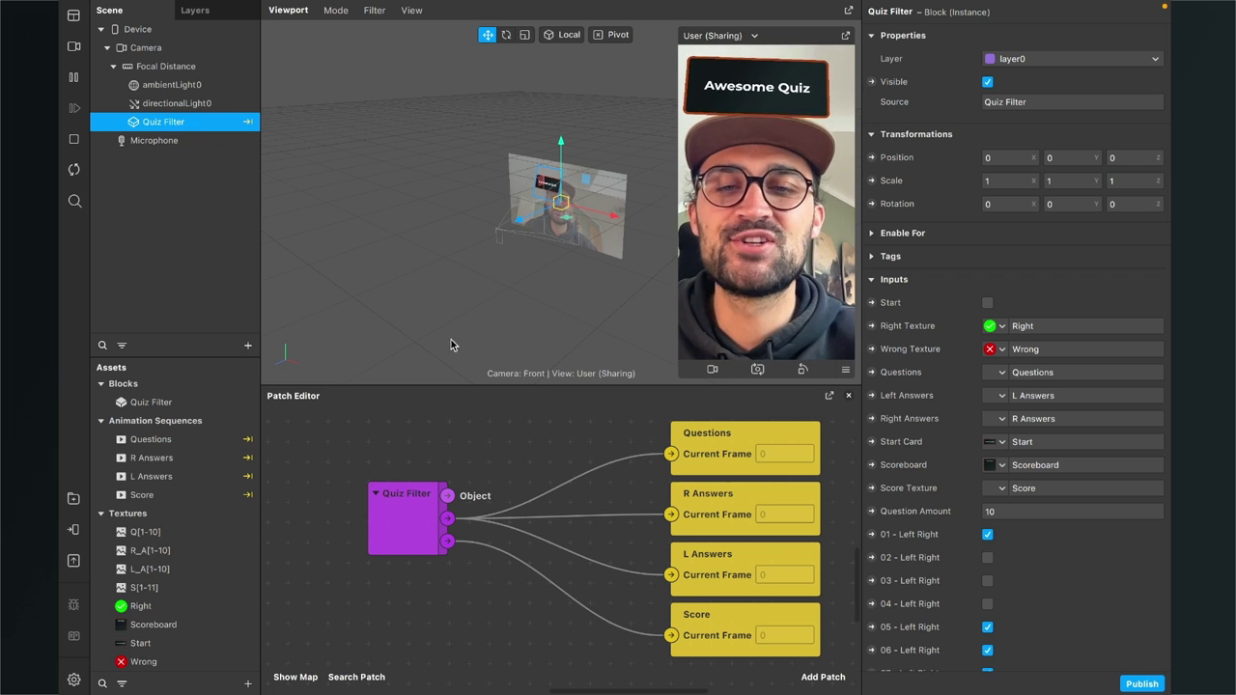
{"action": "left_click_drag", "start_coordinate": [535, 384], "coordinate": [538, 340]}
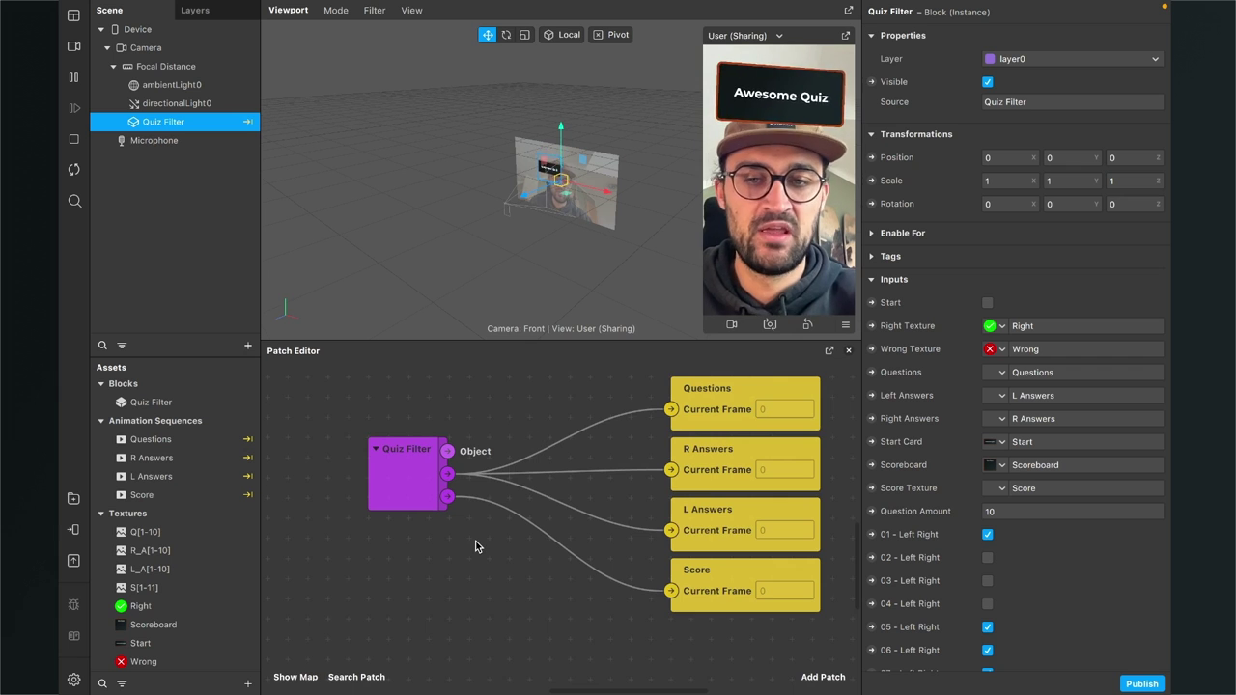
{"action": "scroll", "coordinate": [475, 541], "scroll_direction": "down", "scroll_amount": 5}
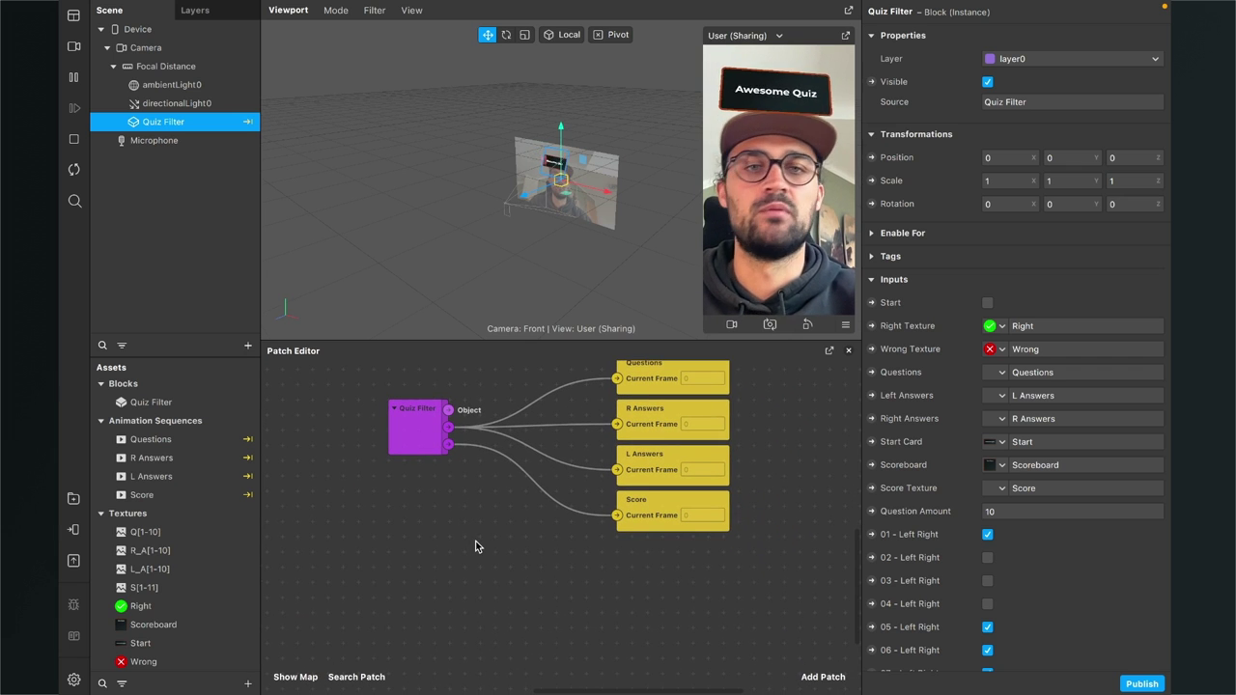
Create a patch for the Quiz Filter's Start input and place it in the free area below the Score patch
{"action": "left_click", "coordinate": [872, 303]}
{"action": "left_click_drag", "start_coordinate": [763, 406], "coordinate": [583, 631]}
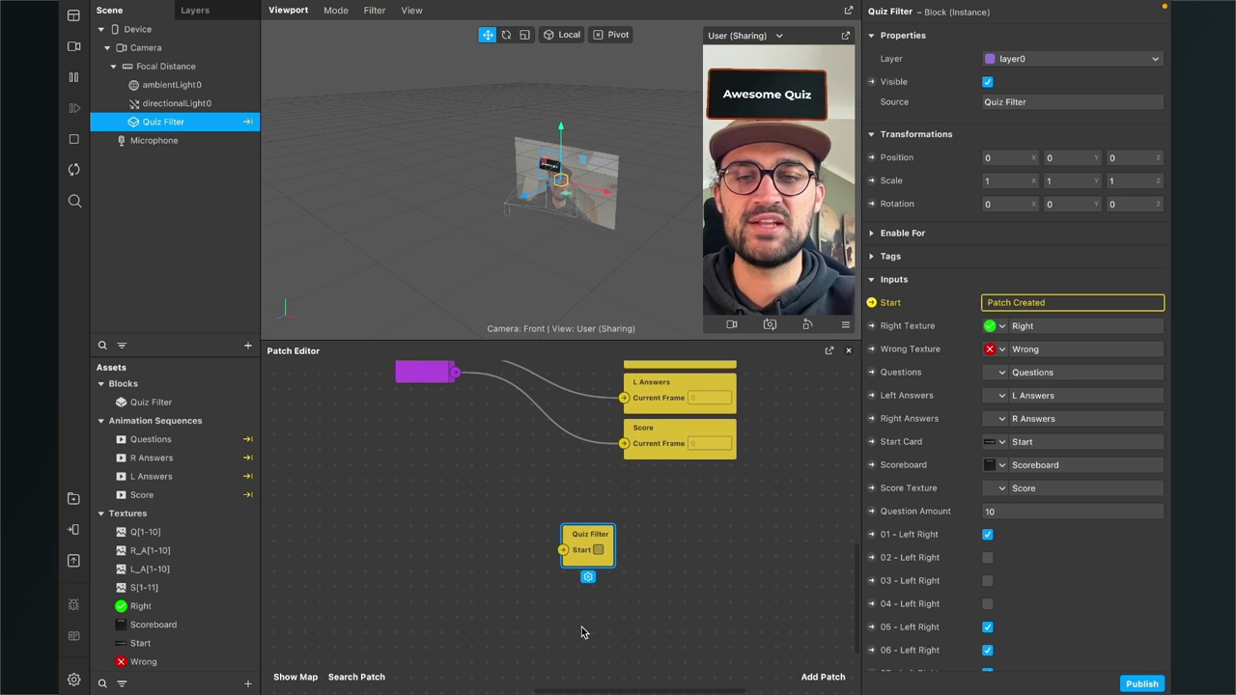
{"action": "scroll", "coordinate": [564, 530], "scroll_direction": "up", "scroll_amount": 5}
{"action": "left_click_drag", "start_coordinate": [558, 541], "coordinate": [608, 541]}
{"action": "scroll", "coordinate": [457, 587], "scroll_direction": "down", "scroll_amount": 3}
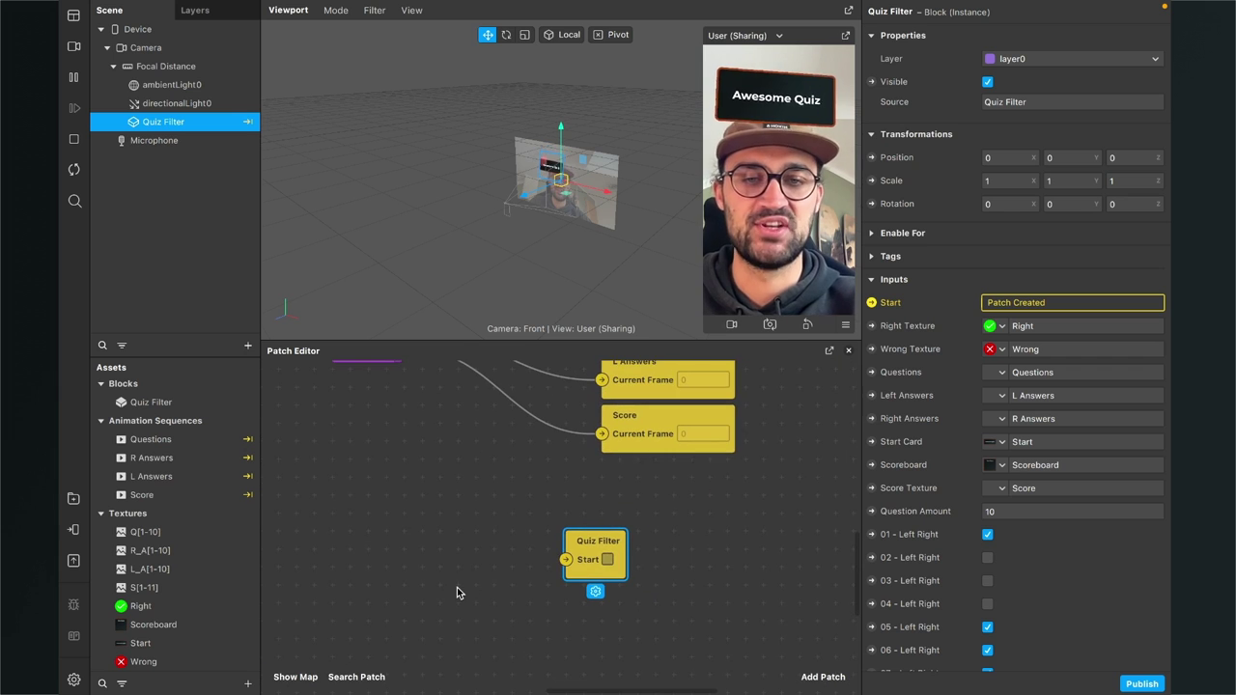
{"action": "scroll", "coordinate": [483, 574], "scroll_direction": "up", "scroll_amount": 1}
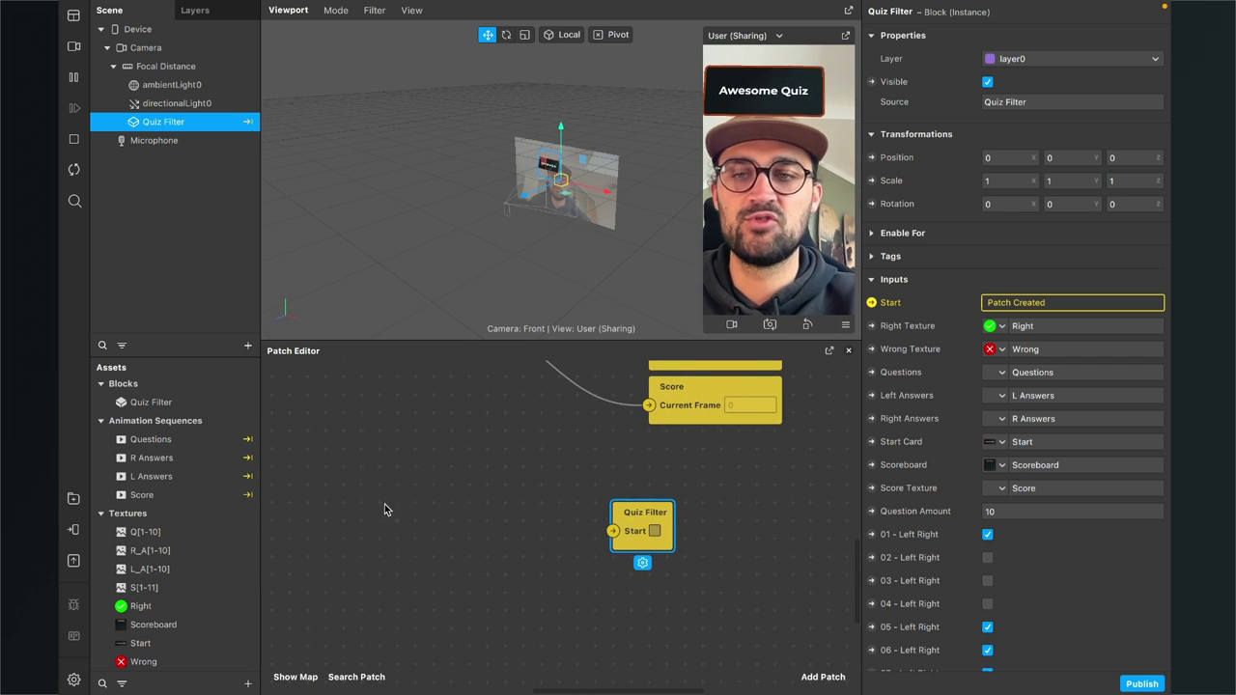
Add a Screen Tap patch and place it well to the left of the Quiz Filter Start patch
{"action": "left_click", "coordinate": [811, 676]}
{"action": "type", "text": "scre"}
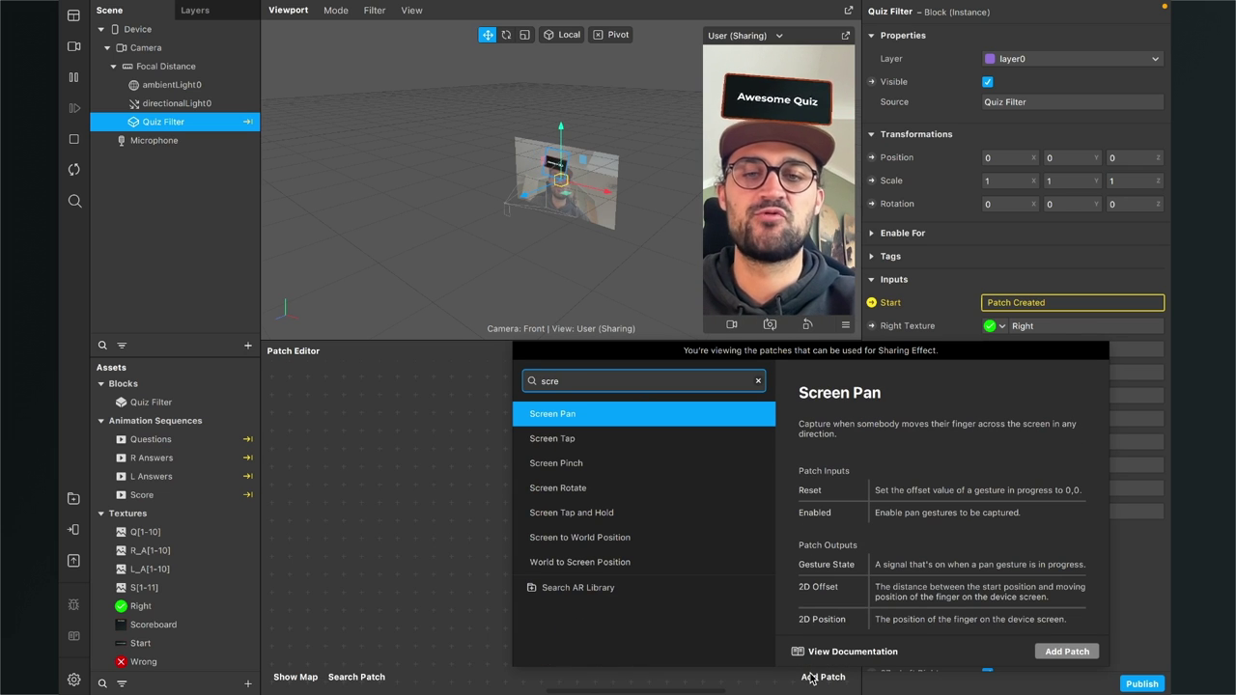
{"action": "key", "text": "Down"}
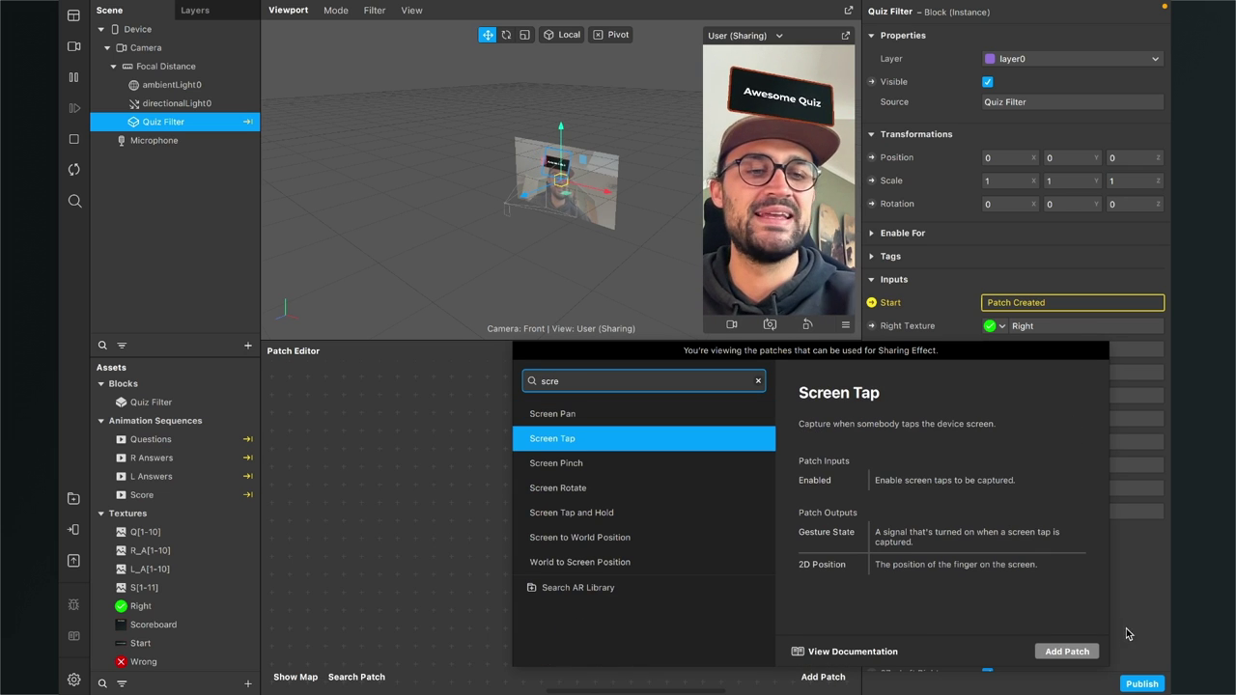
{"action": "left_click", "coordinate": [1080, 652]}
{"action": "left_click_drag", "start_coordinate": [578, 566], "coordinate": [302, 509]}
{"action": "scroll", "coordinate": [387, 557], "scroll_direction": "left", "scroll_amount": 5}
{"action": "left_click_drag", "start_coordinate": [459, 511], "coordinate": [298, 511]}
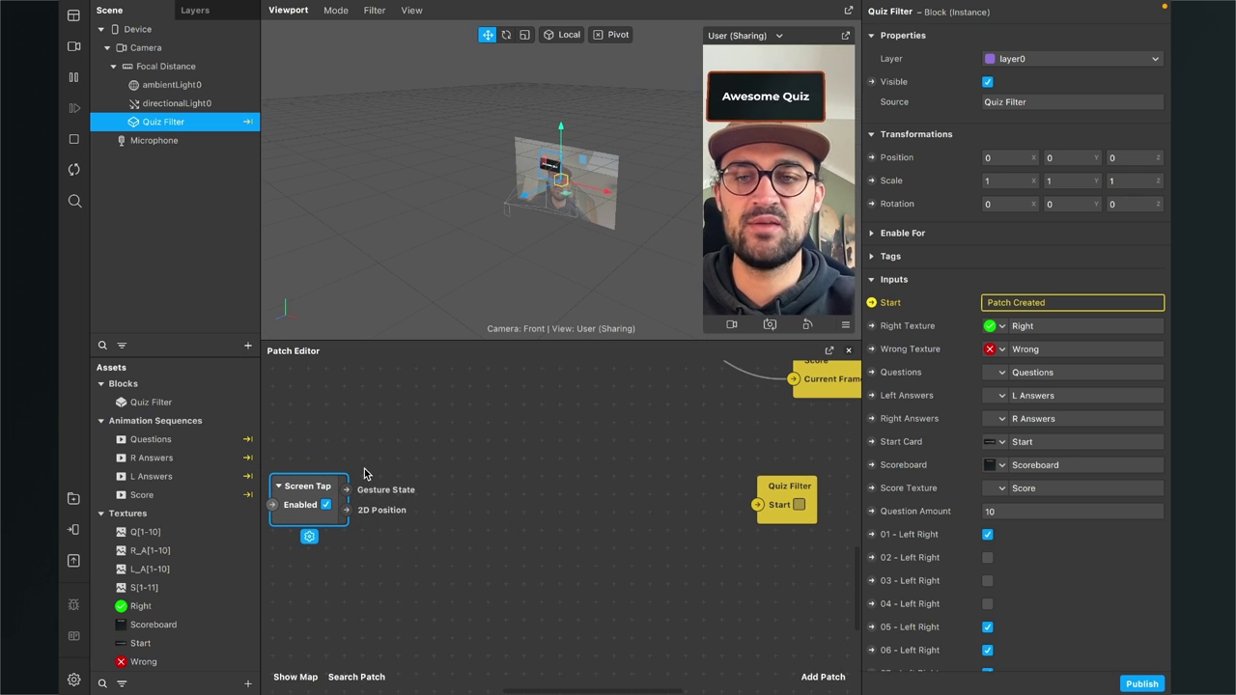
Add a Switch patch and place it between the Screen Tap patch and the Quiz Filter Start patch
{"action": "left_click", "coordinate": [823, 677]}
{"action": "type", "text": "swe"}
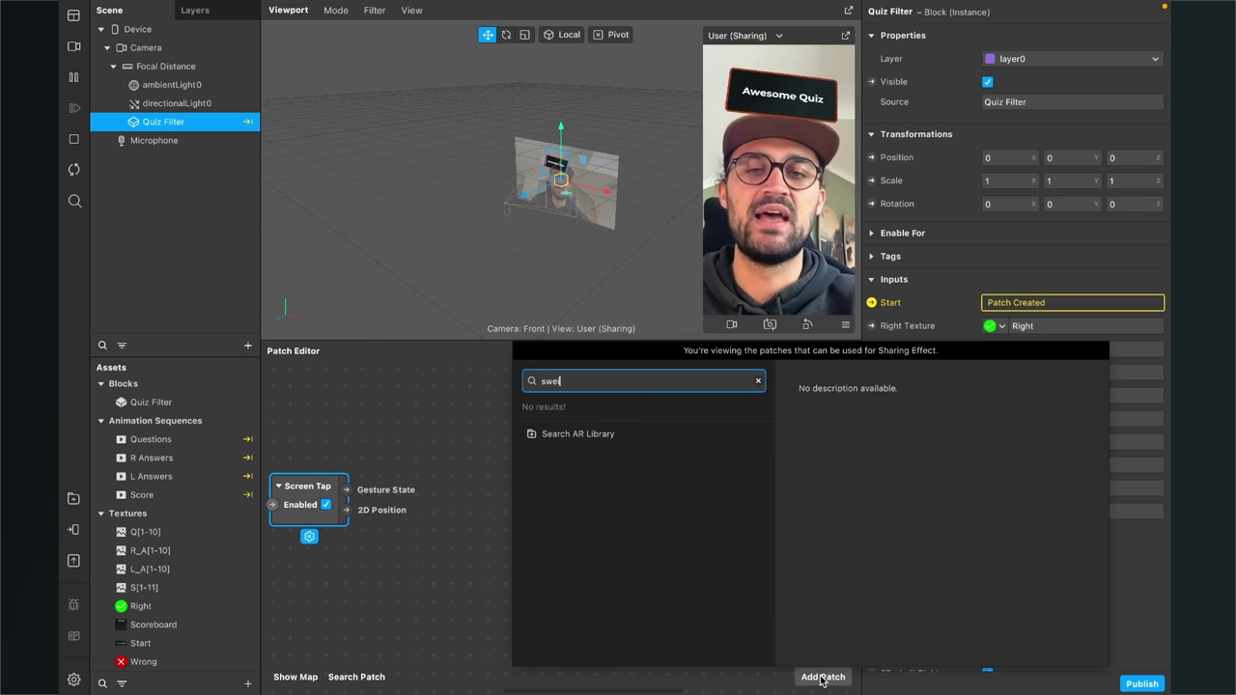
{"action": "key", "text": "BackSpace"}
{"action": "type", "text": "i"}
{"action": "key", "text": "Return"}
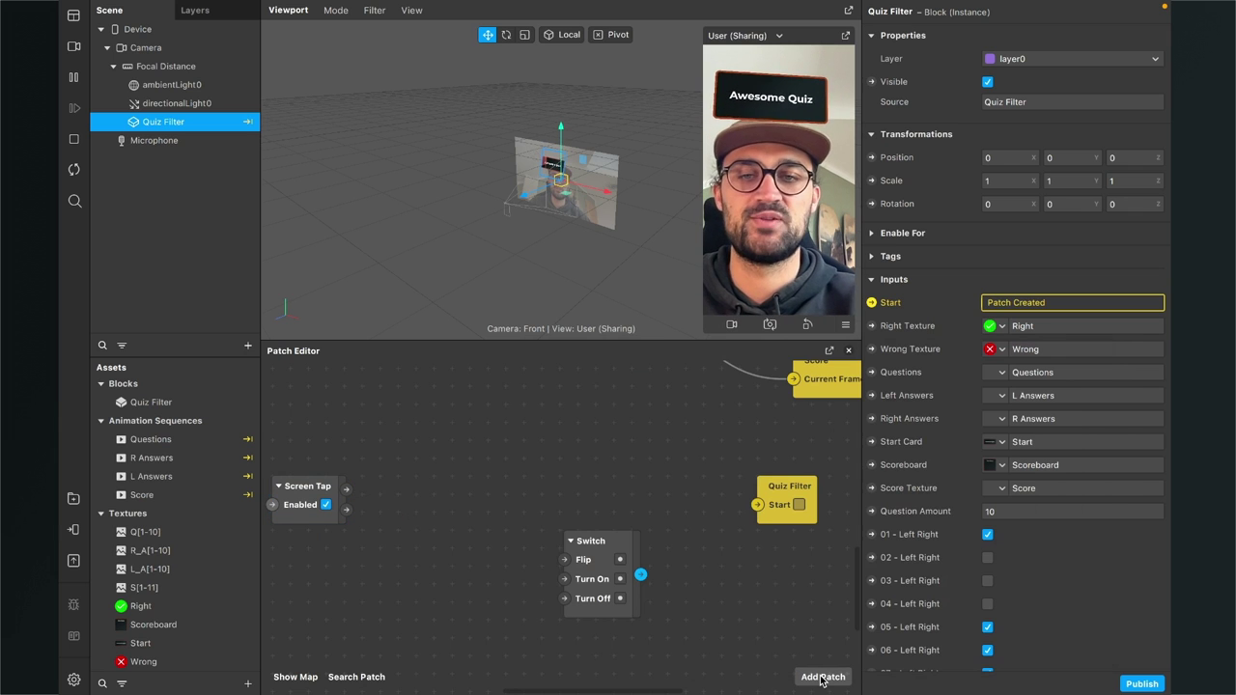
{"action": "left_click_drag", "start_coordinate": [599, 568], "coordinate": [523, 494]}
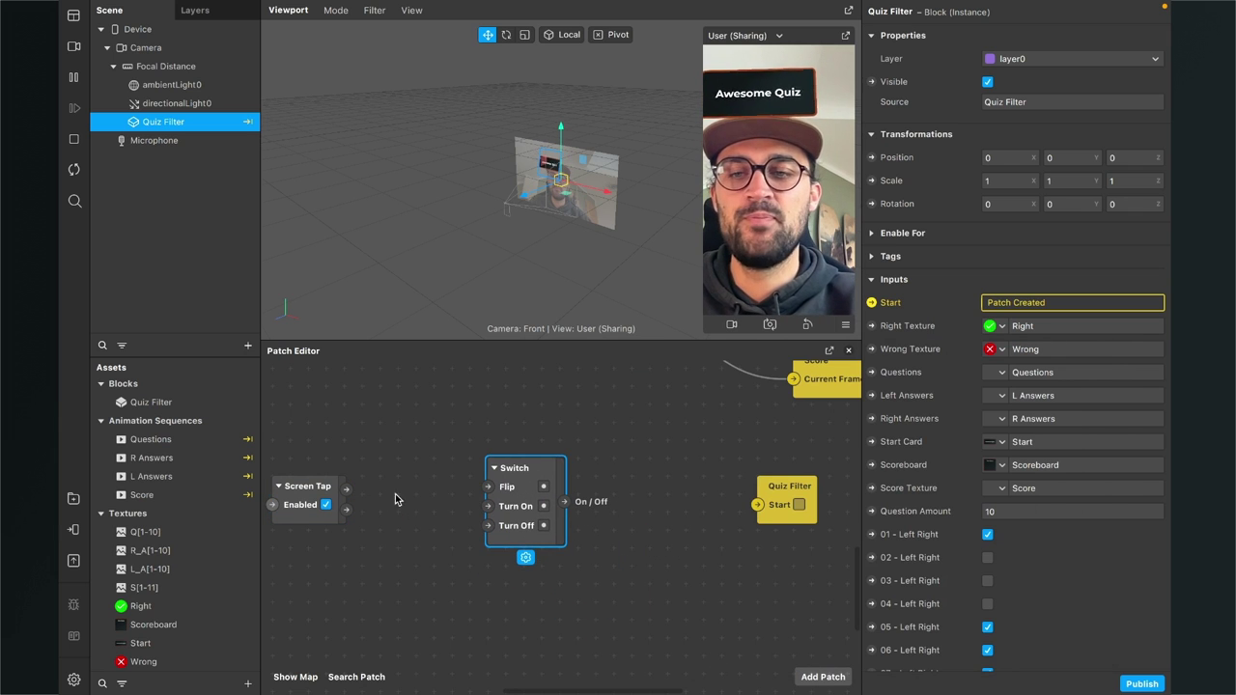
Connect the Screen Tap's Gesture State to the Switch's Turn On input and the Switch's On / Off output to the Quiz Filter's Start
{"action": "left_click", "coordinate": [346, 491]}
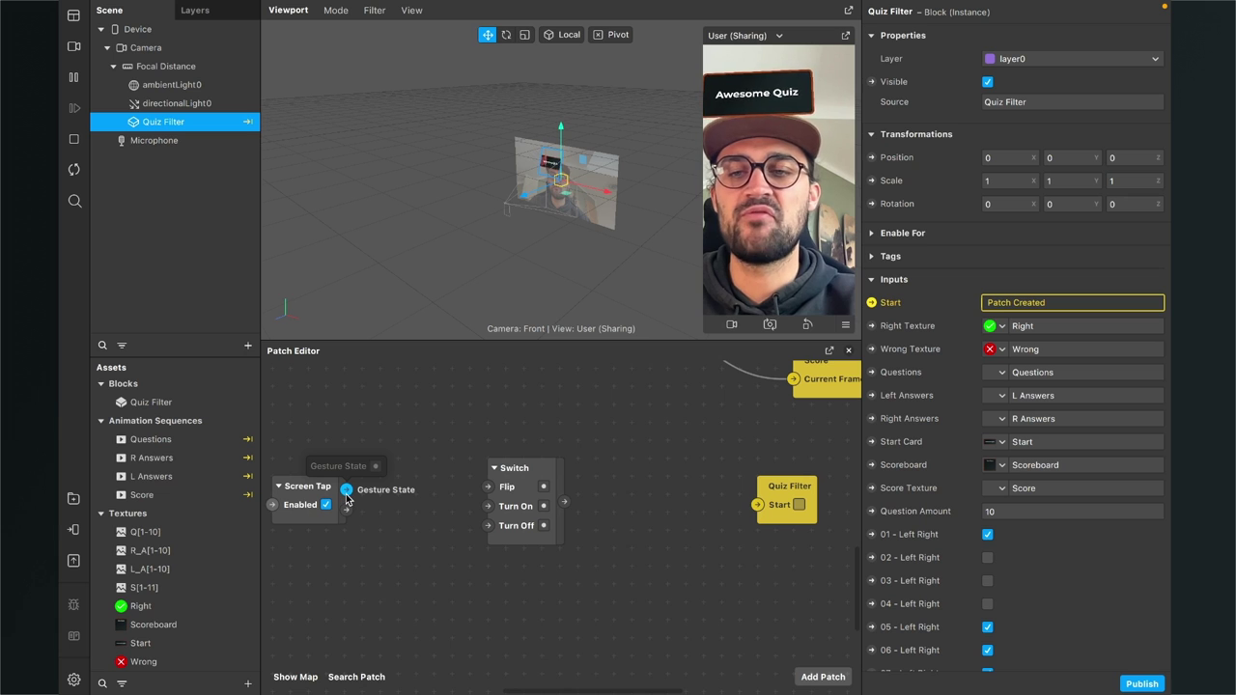
{"action": "left_click_drag", "start_coordinate": [345, 495], "coordinate": [485, 507]}
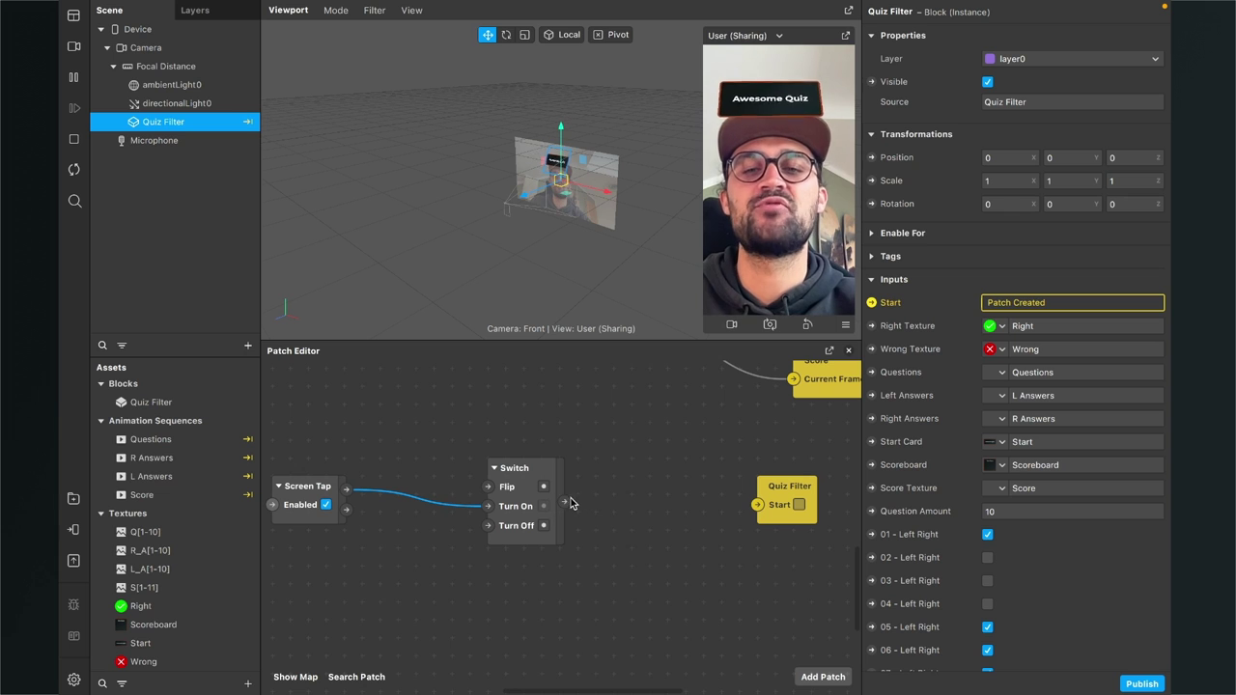
{"action": "left_click_drag", "start_coordinate": [565, 503], "coordinate": [757, 503]}
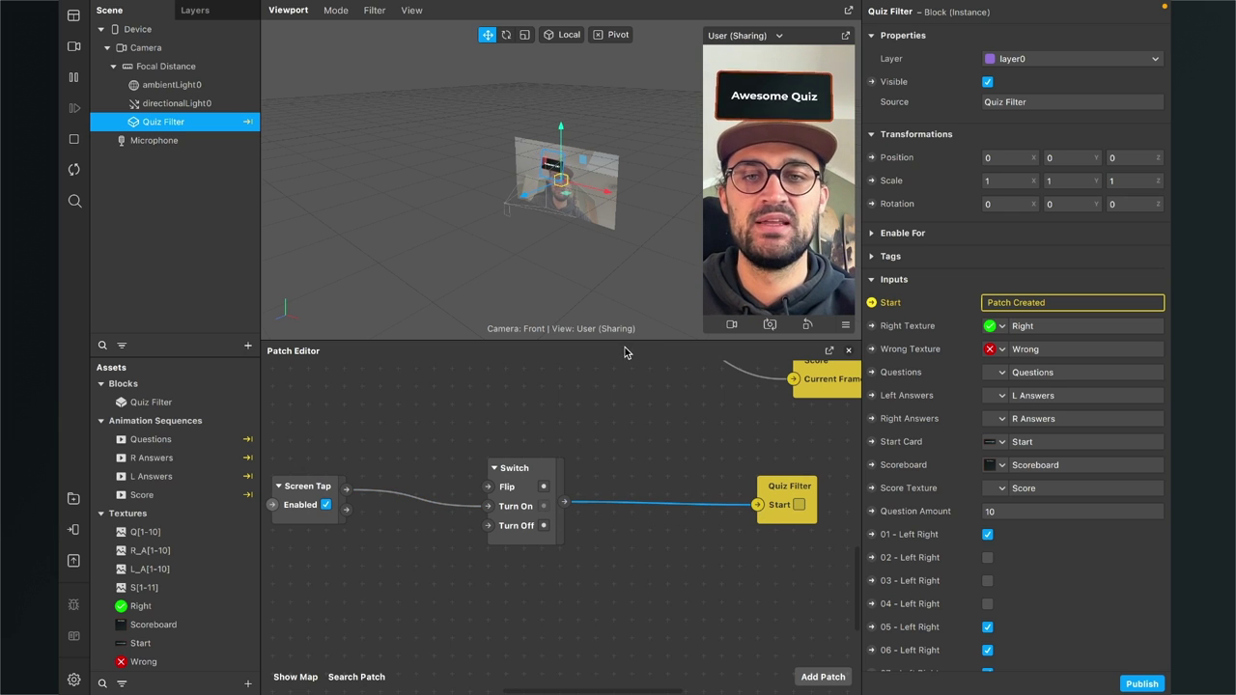
Enlarge the device preview and enable Simulate Touch for testing screen taps
{"action": "left_click_drag", "start_coordinate": [625, 340], "coordinate": [625, 485]}
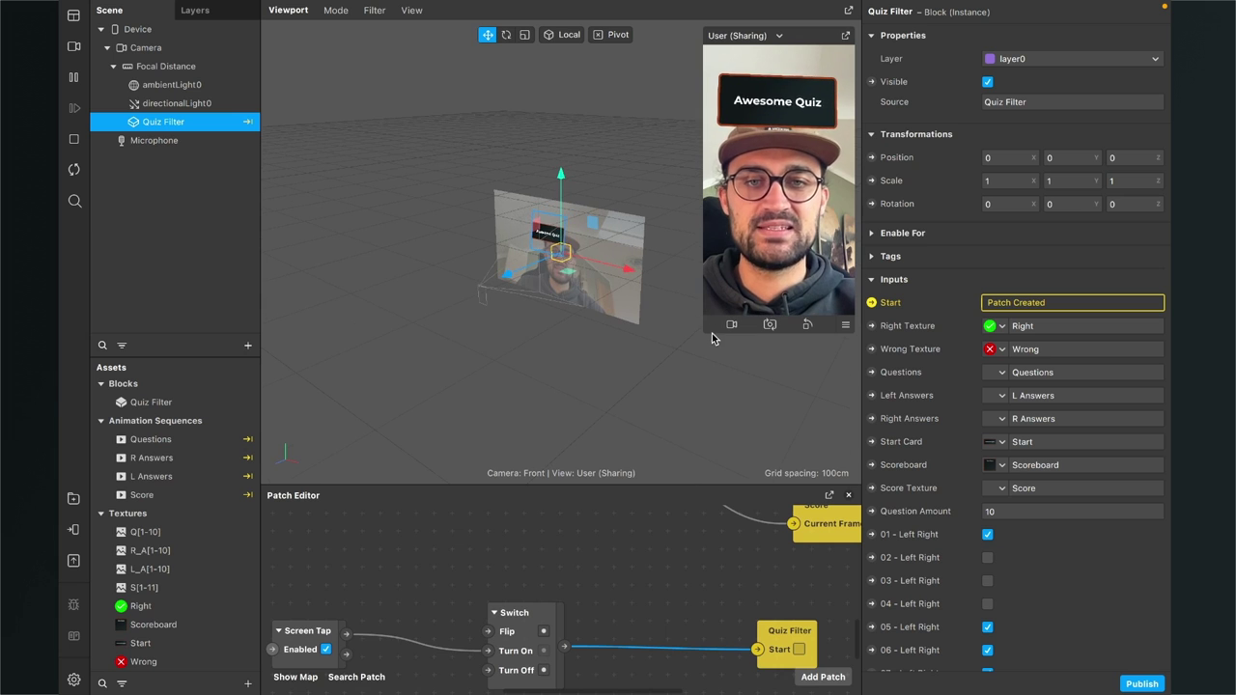
{"action": "left_click_drag", "start_coordinate": [704, 331], "coordinate": [624, 471]}
{"action": "left_click", "coordinate": [846, 467]}
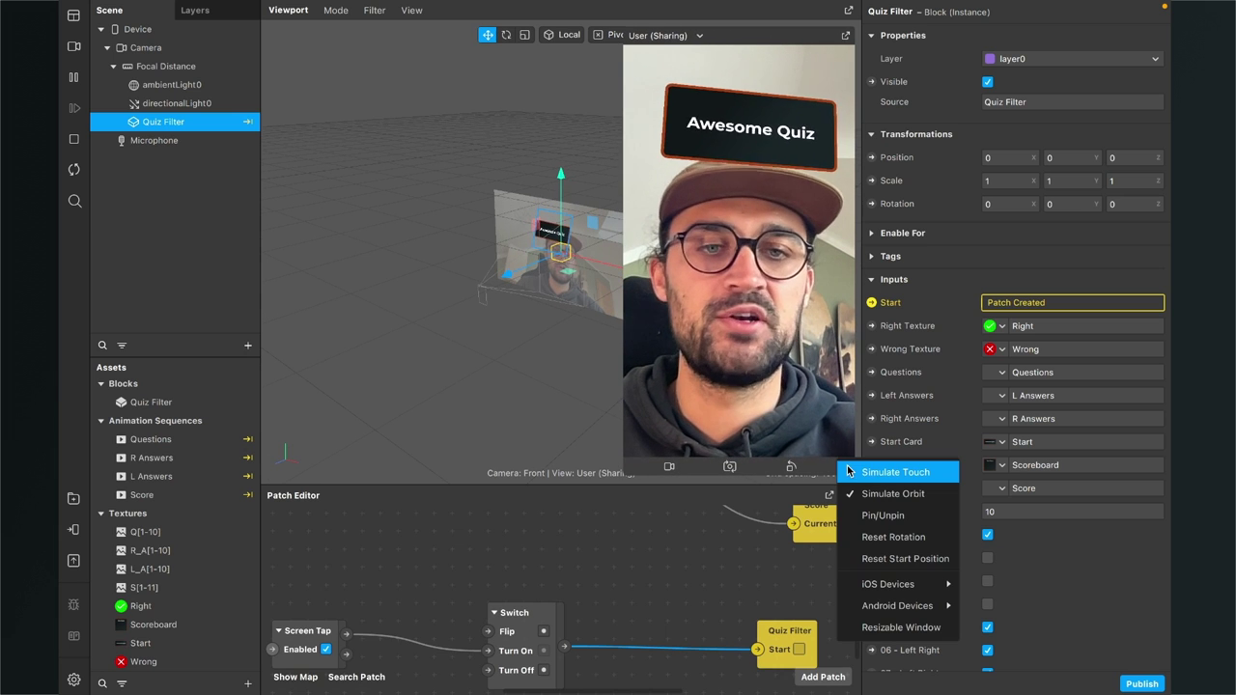
{"action": "left_click", "coordinate": [853, 473]}
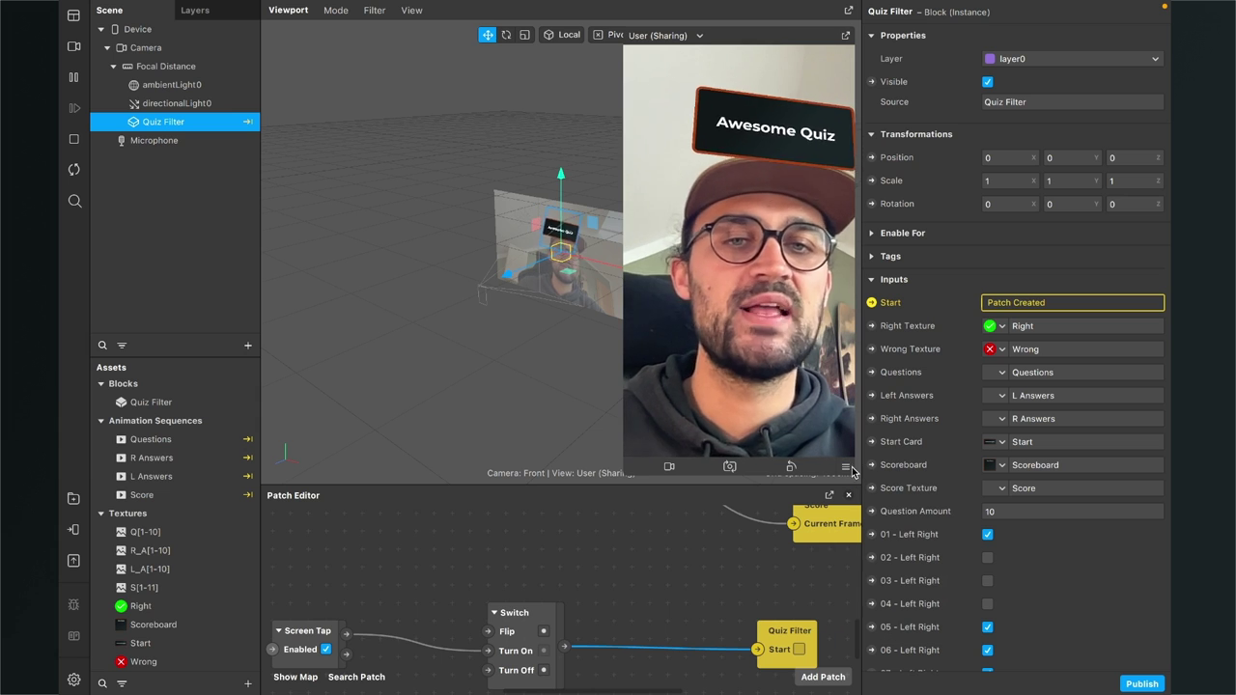
{"action": "left_click", "coordinate": [740, 349]}
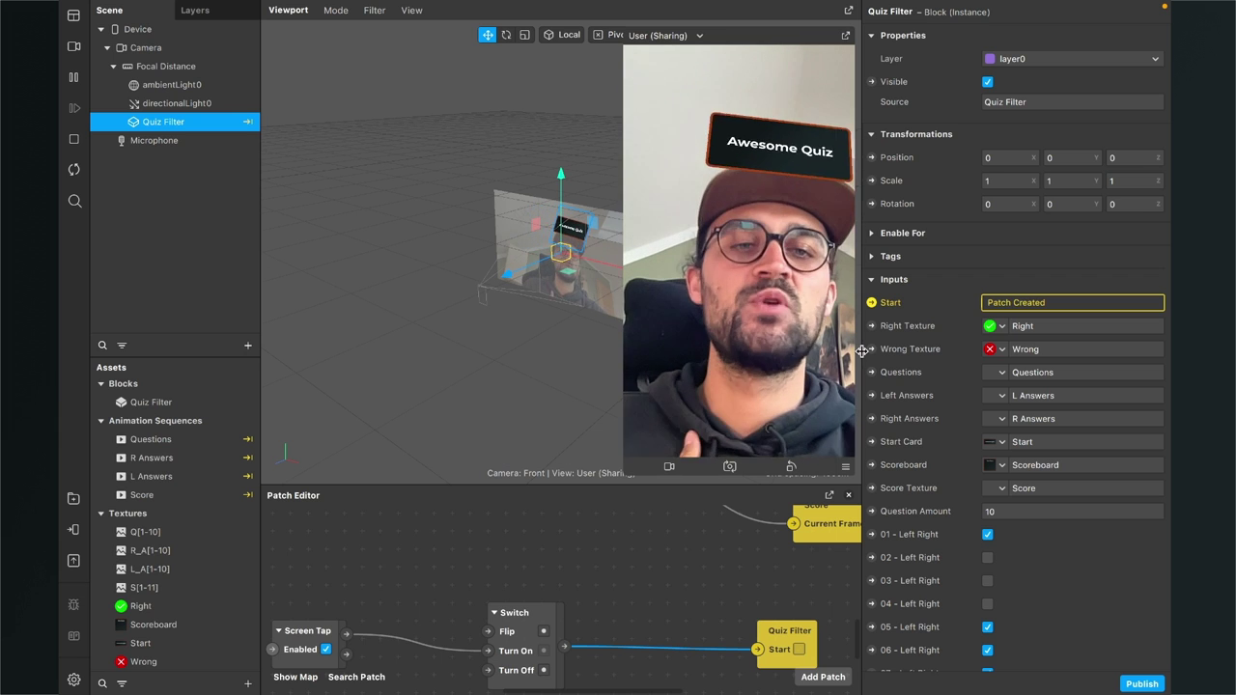
Widen the central workspace and create a Camera patch from the scene's Camera, placed below the Switch patch
{"action": "left_click_drag", "start_coordinate": [863, 351], "coordinate": [961, 350]}
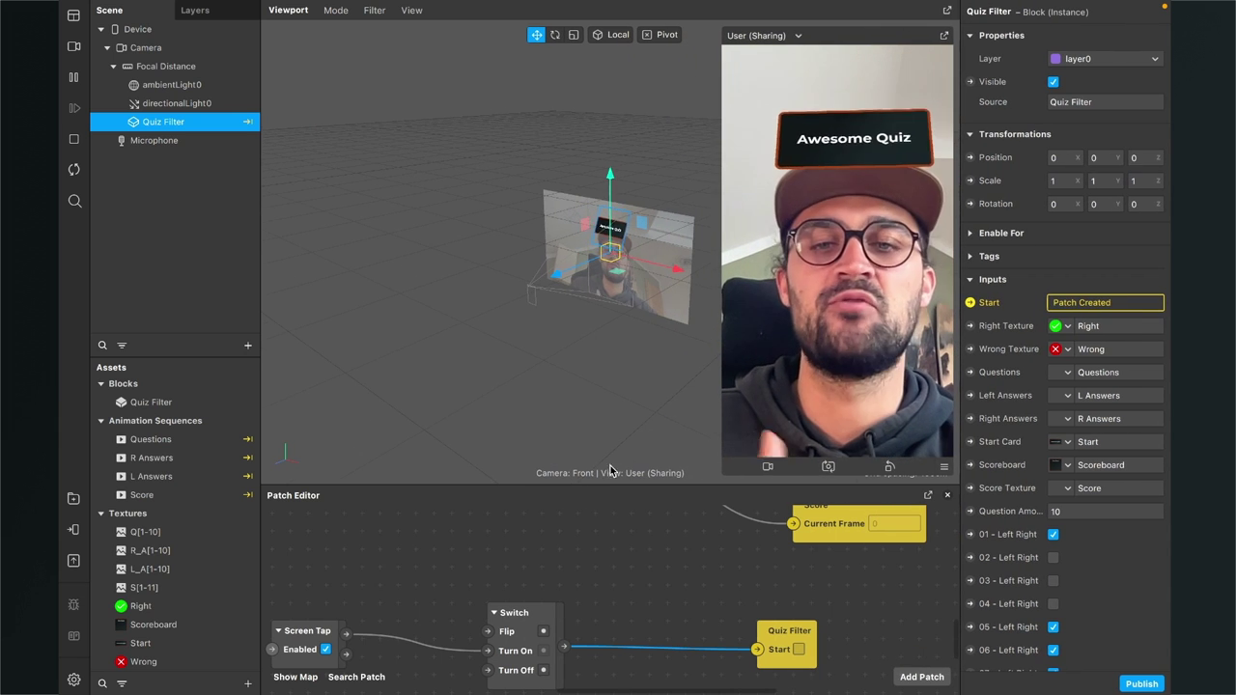
{"action": "left_click_drag", "start_coordinate": [601, 486], "coordinate": [601, 329]}
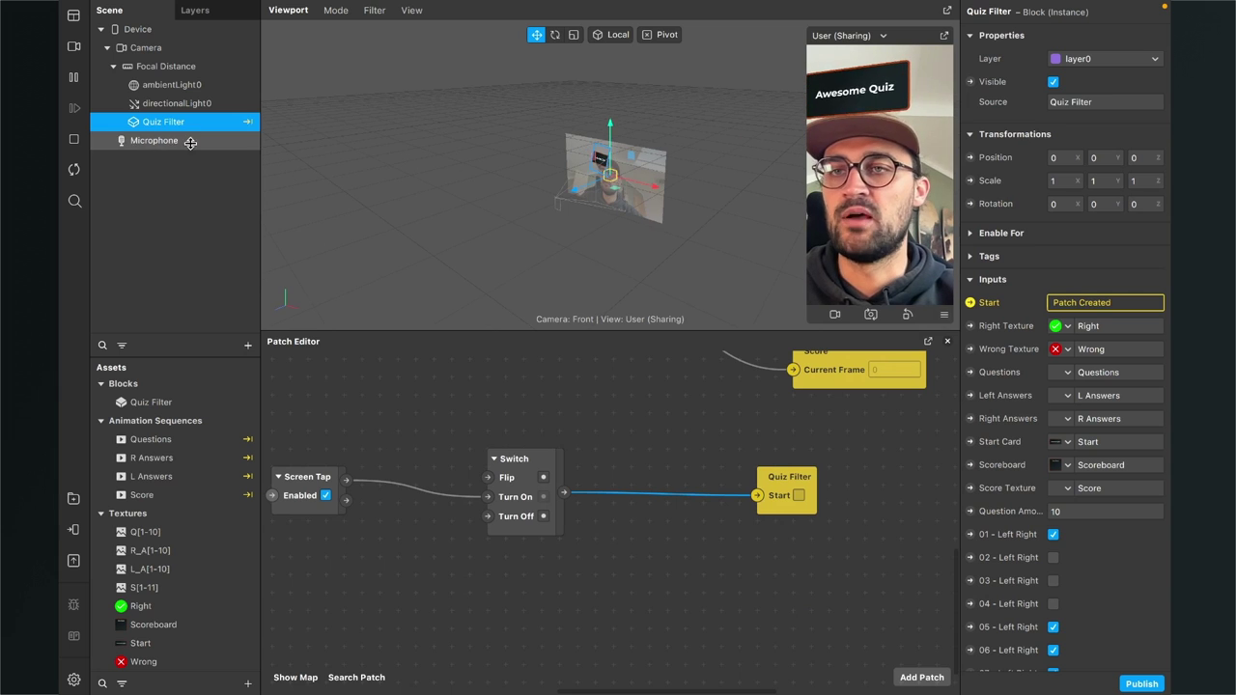
{"action": "left_click", "coordinate": [145, 226]}
{"action": "left_click", "coordinate": [152, 48]}
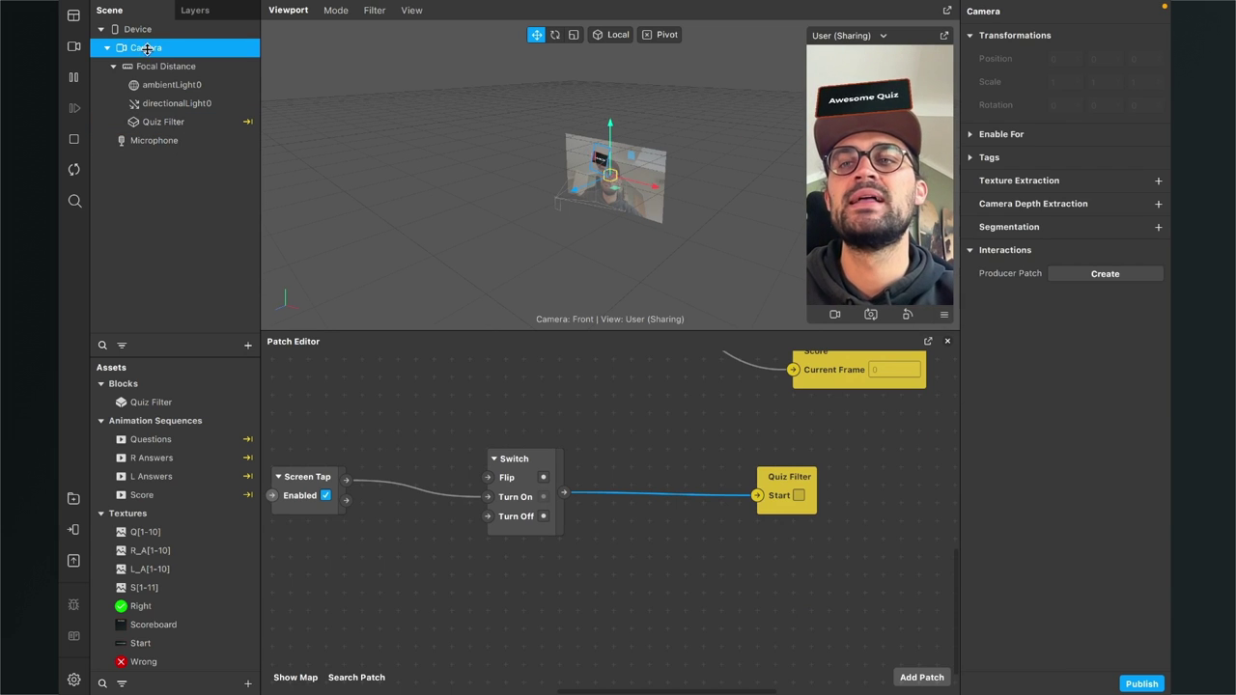
{"action": "left_click_drag", "start_coordinate": [147, 49], "coordinate": [461, 610]}
{"action": "scroll", "coordinate": [458, 615], "scroll_direction": "down", "scroll_amount": 3}
{"action": "left_click_drag", "start_coordinate": [468, 539], "coordinate": [486, 528]}
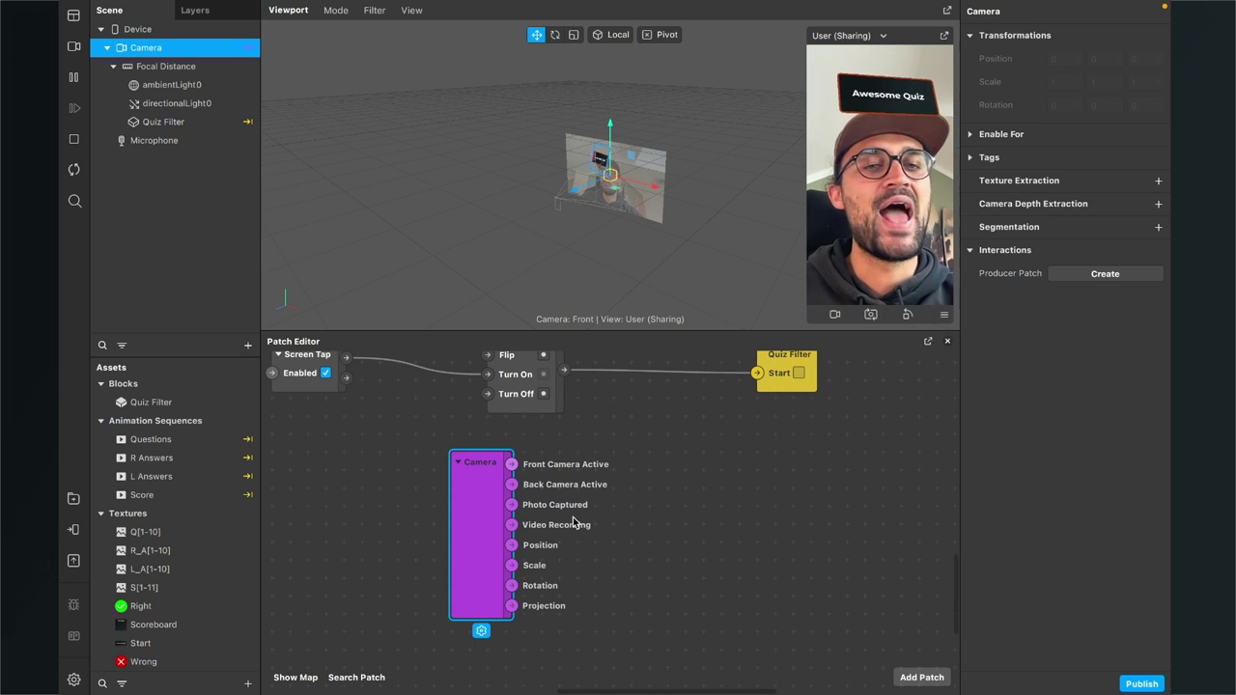
{"action": "scroll", "coordinate": [528, 531], "scroll_direction": "up", "scroll_amount": 1}
{"action": "scroll", "coordinate": [514, 546], "scroll_direction": "up", "scroll_amount": 1}
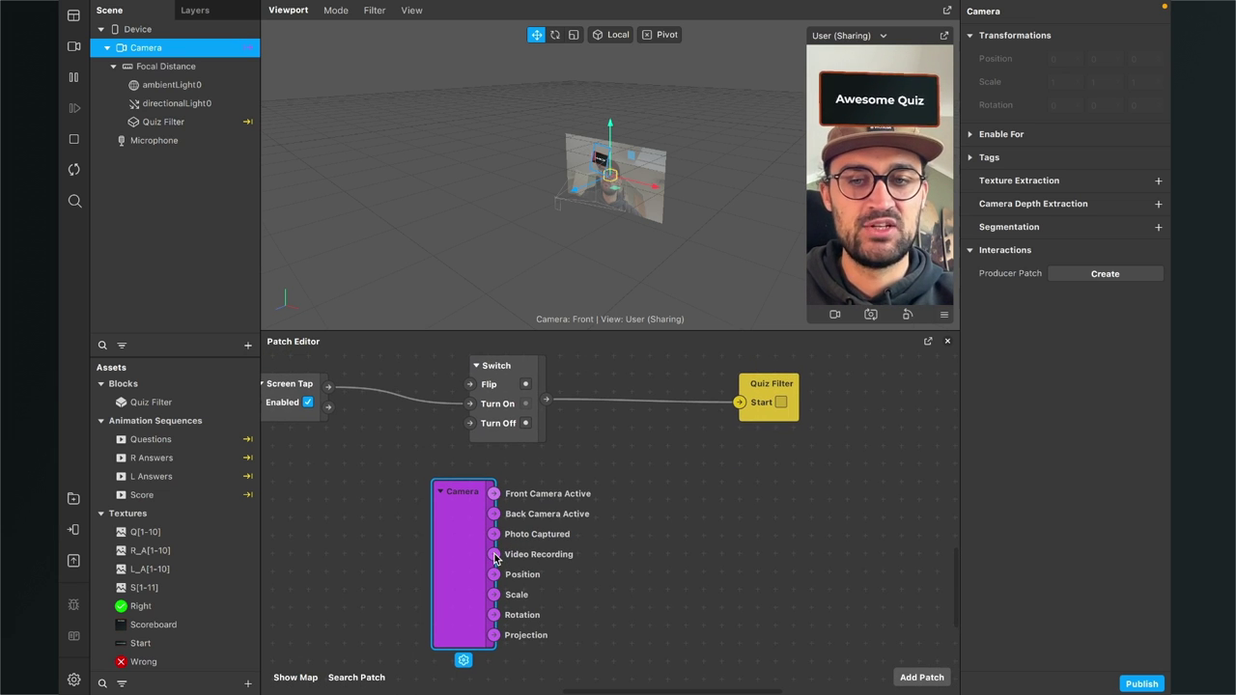
Connect the Camera patch's Video Recording output to the Quiz Filter's Start input in place of the Switch
{"action": "left_click_drag", "start_coordinate": [493, 555], "coordinate": [740, 406]}
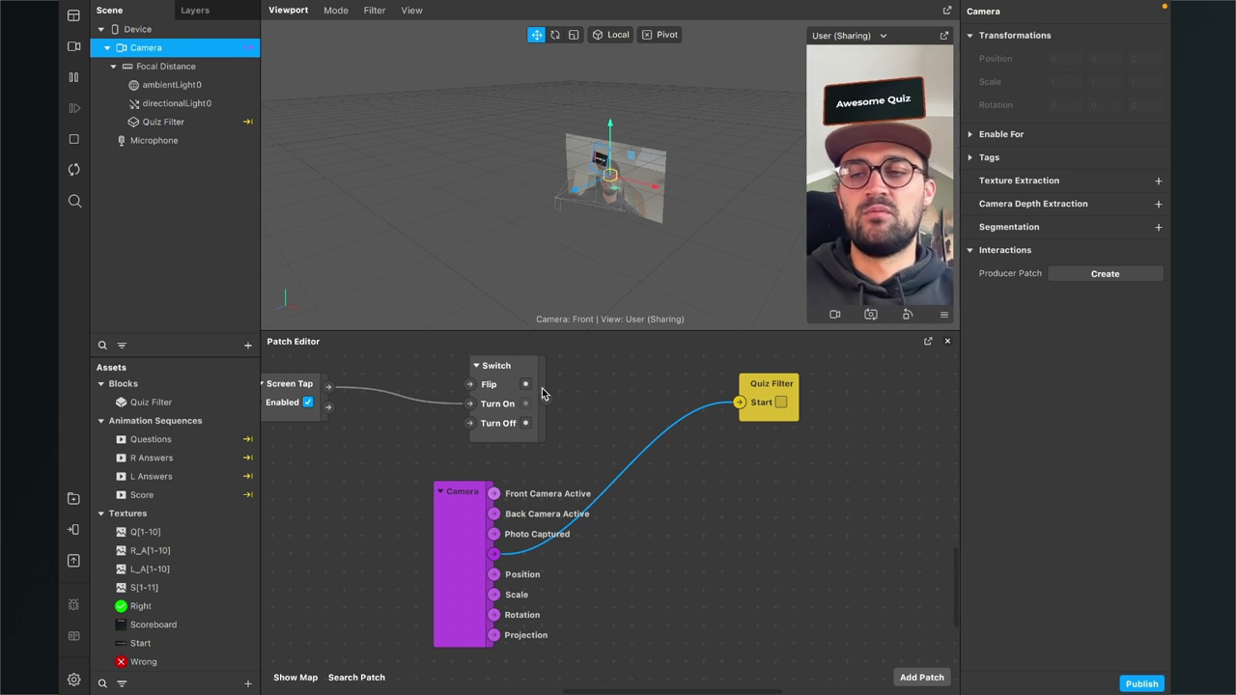
{"action": "left_click", "coordinate": [74, 532]}
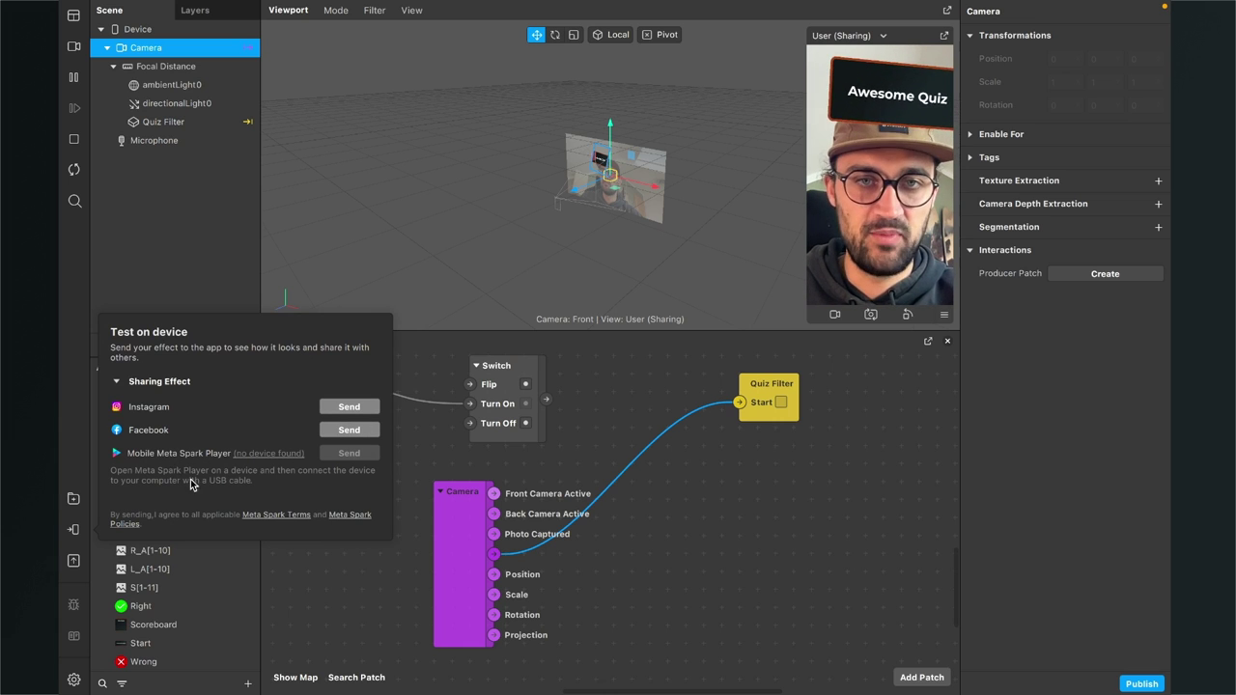
{"action": "left_click", "coordinate": [618, 577]}
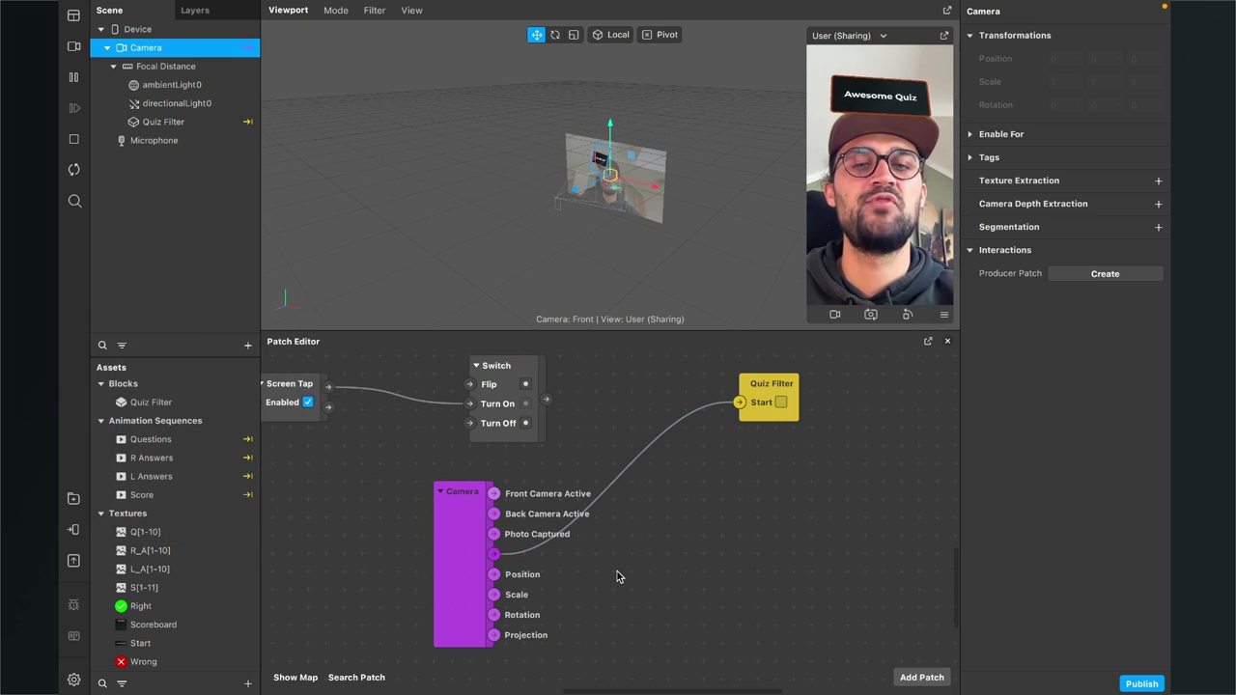
Move the Quiz Filter Start patch down, create a conditional instruction patch for the Device and place it above that patch
{"action": "left_click_drag", "start_coordinate": [754, 402], "coordinate": [764, 488]}
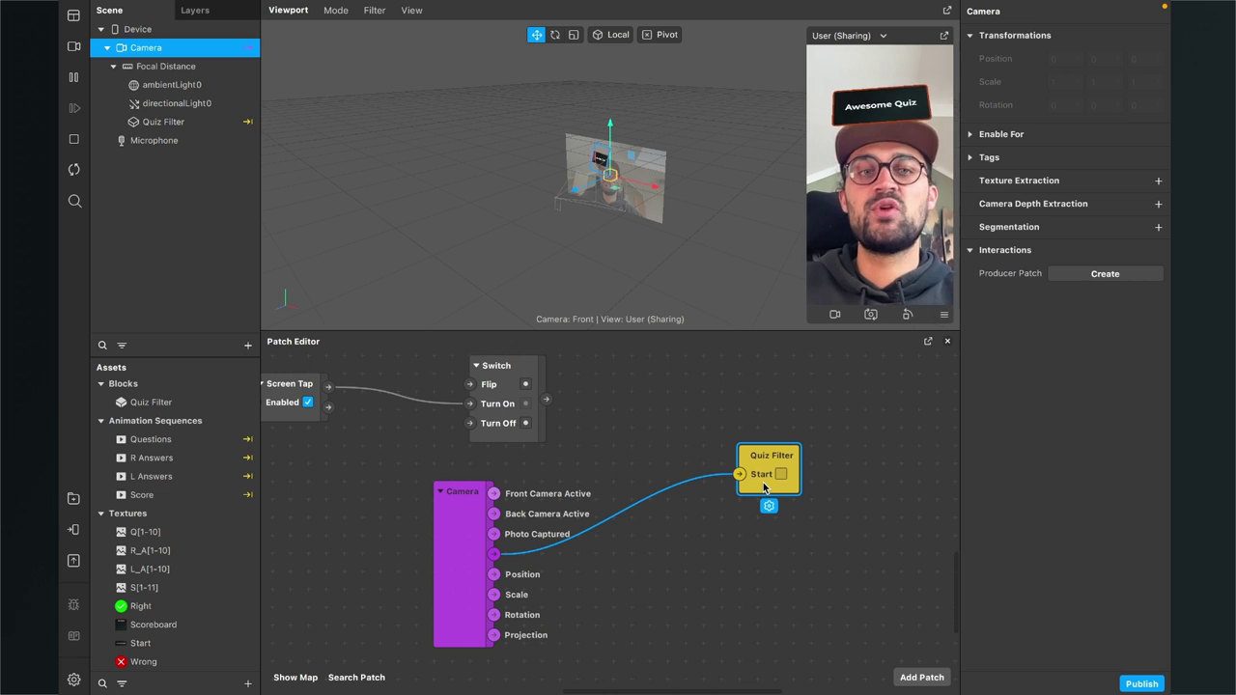
{"action": "left_click", "coordinate": [140, 30]}
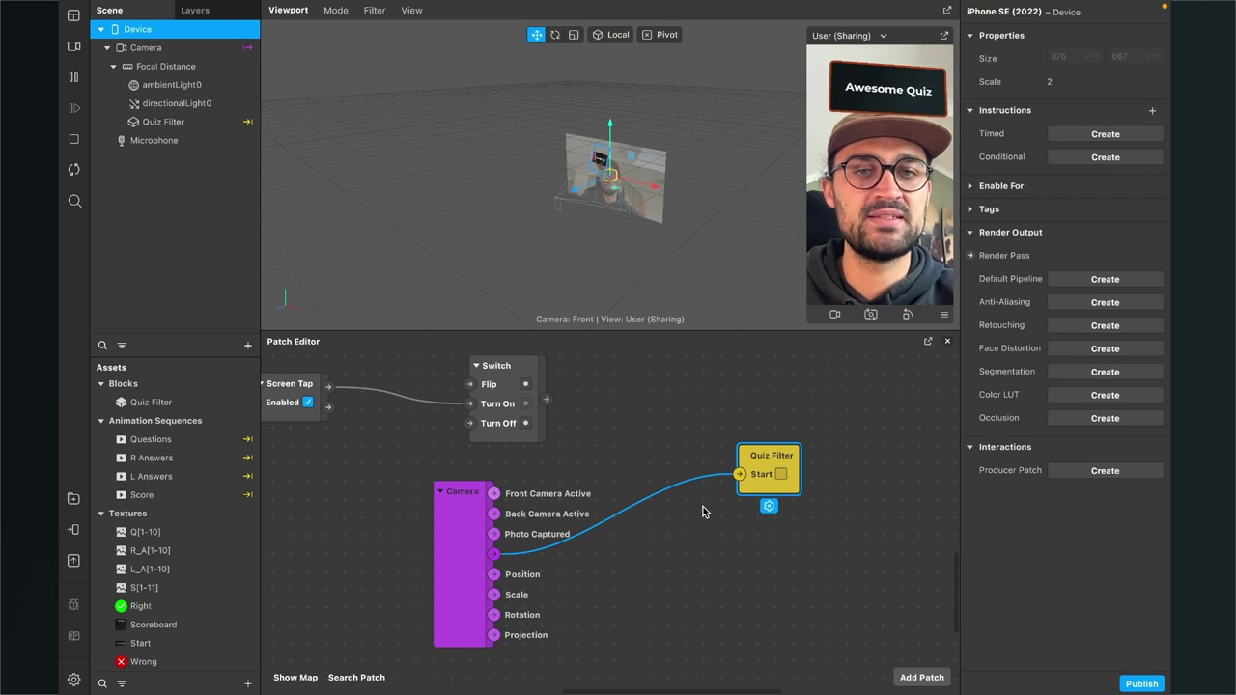
{"action": "scroll", "coordinate": [730, 498], "scroll_direction": "down", "scroll_amount": 5}
{"action": "scroll", "coordinate": [756, 459], "scroll_direction": "up", "scroll_amount": 4}
{"action": "scroll", "coordinate": [690, 451], "scroll_direction": "right", "scroll_amount": 4}
{"action": "scroll", "coordinate": [456, 457], "scroll_direction": "down", "scroll_amount": 1}
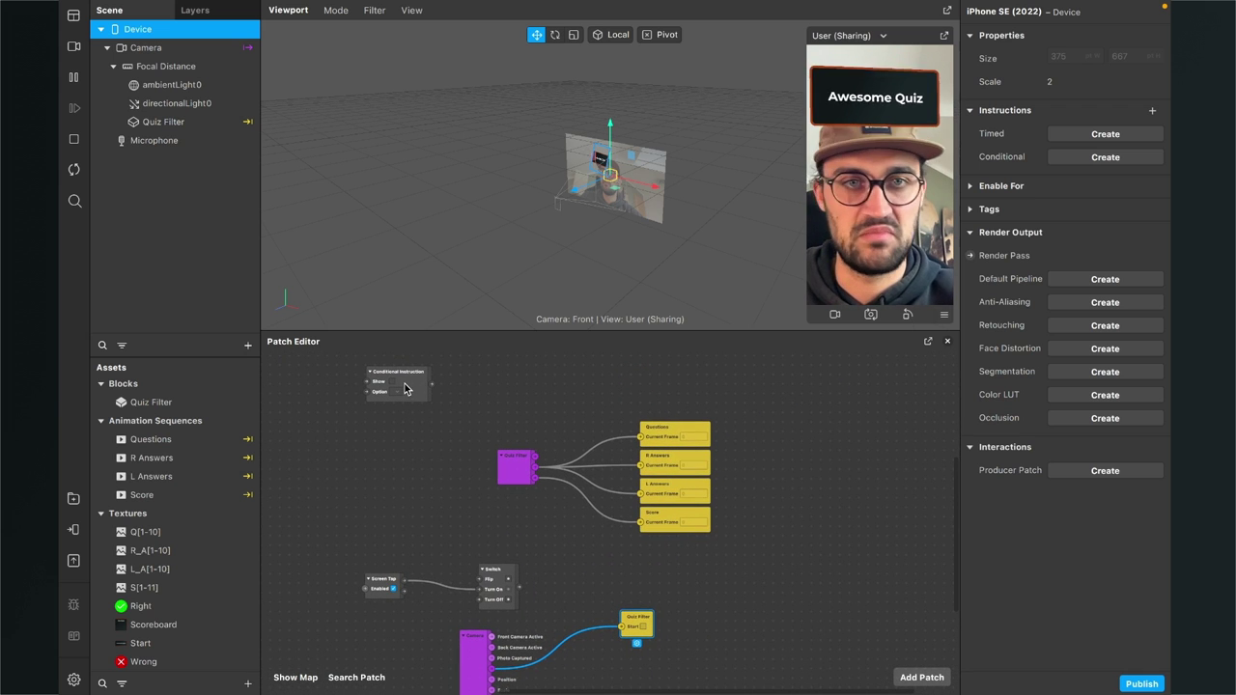
{"action": "left_click_drag", "start_coordinate": [407, 390], "coordinate": [673, 600]}
{"action": "scroll", "coordinate": [673, 600], "scroll_direction": "up", "scroll_amount": 3, "text": "ctrl"}
{"action": "scroll", "coordinate": [671, 599], "scroll_direction": "down", "scroll_amount": 3}
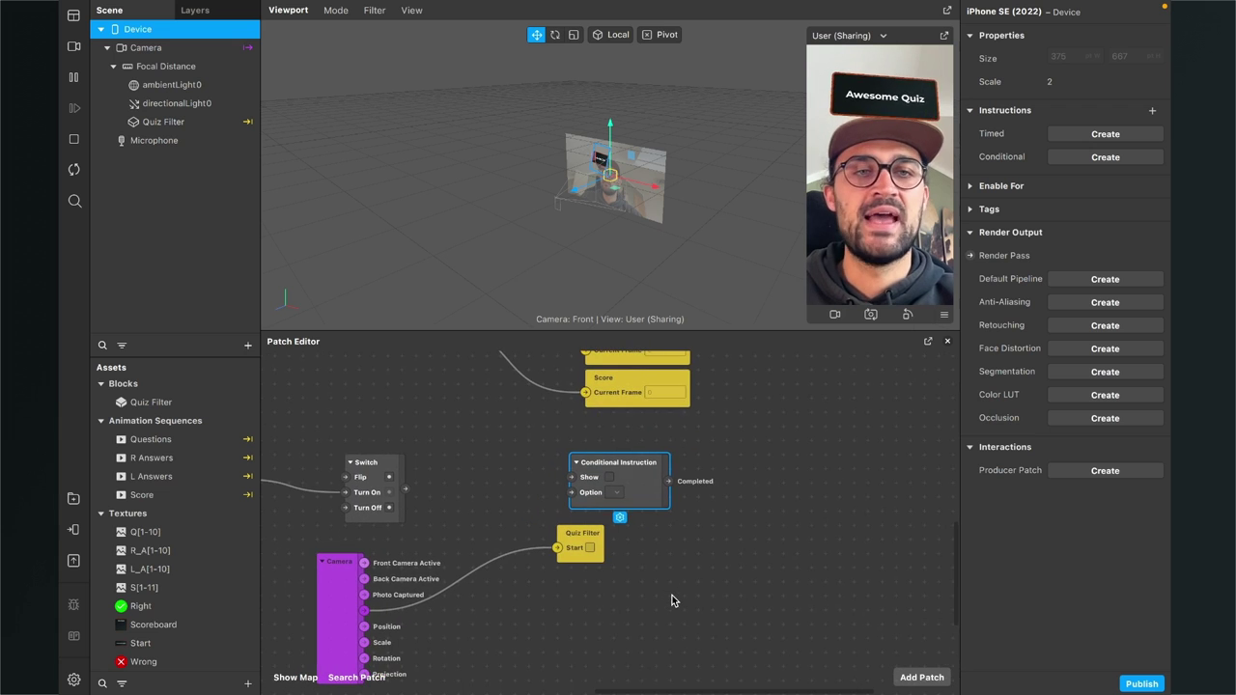
{"action": "scroll", "coordinate": [657, 594], "scroll_direction": "left", "scroll_amount": 4}
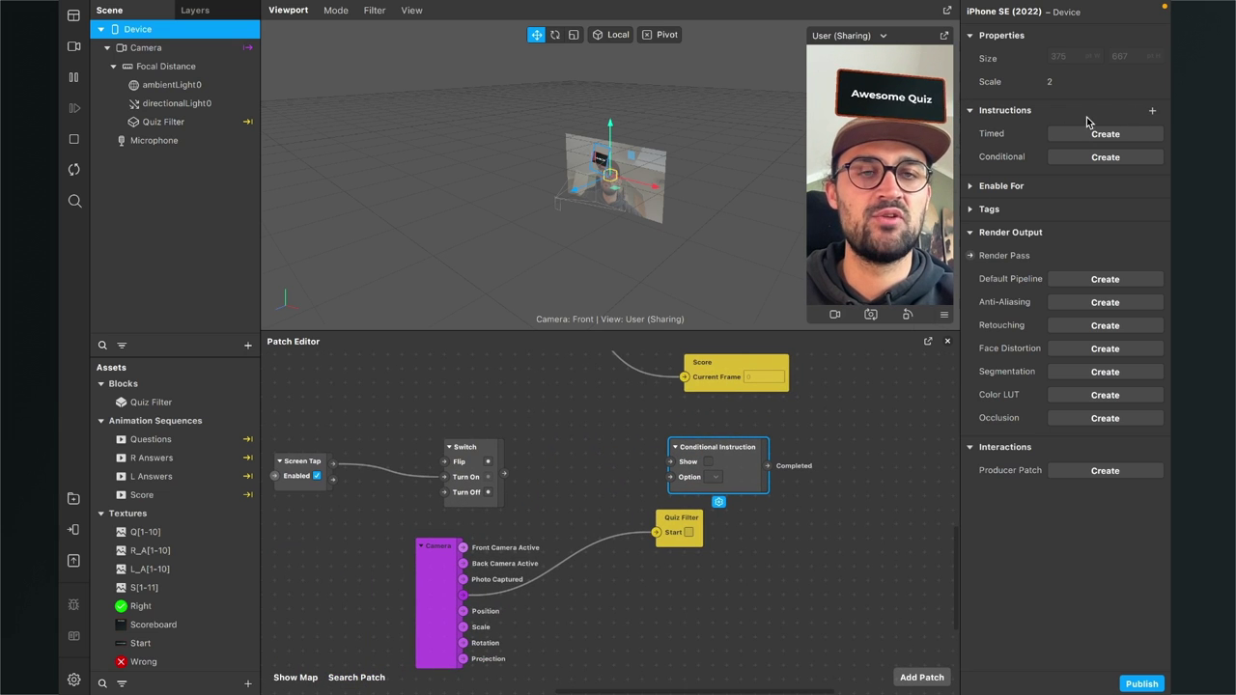
Find the "Tap to play" instruction with the search term "tap" and insert it into the Device's instructions
{"action": "left_click", "coordinate": [1152, 113]}
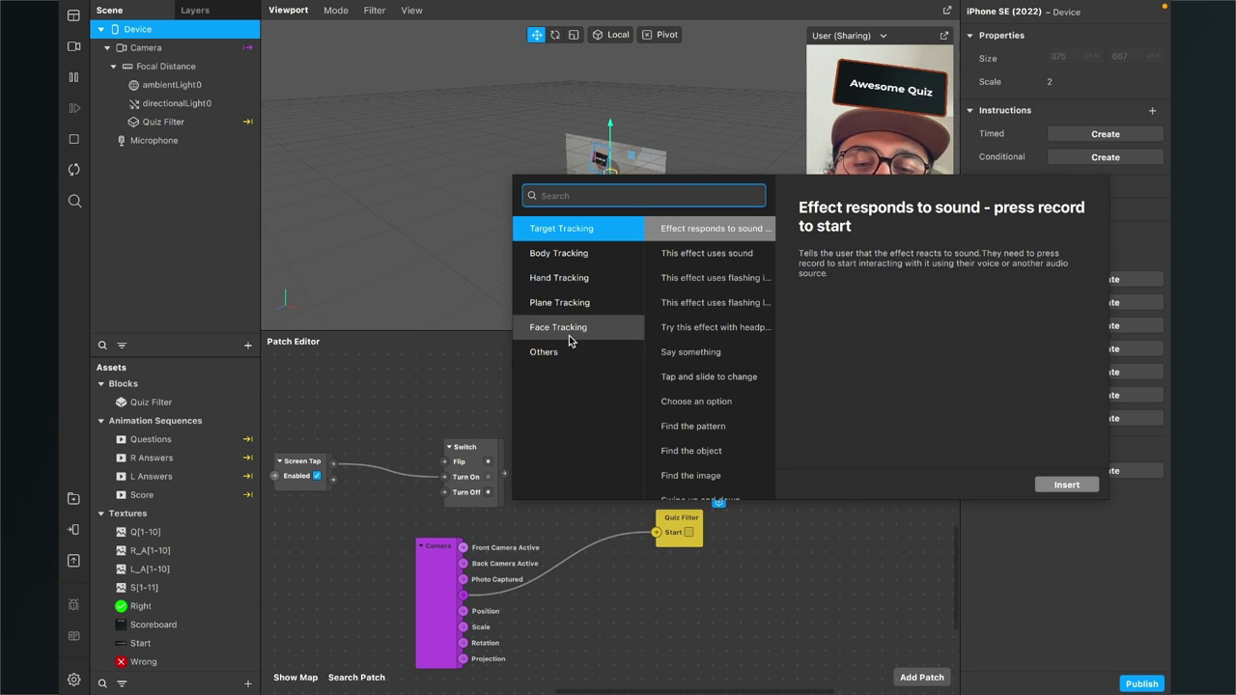
{"action": "type", "text": "tap"}
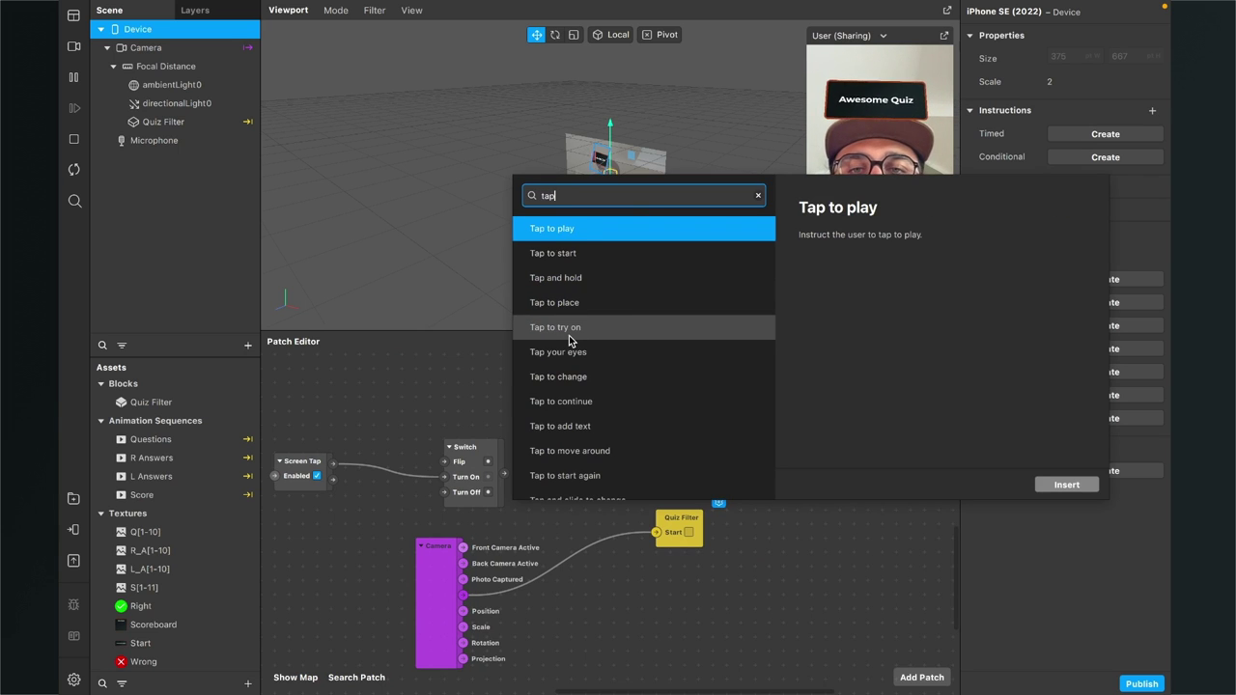
{"action": "left_click", "coordinate": [567, 231]}
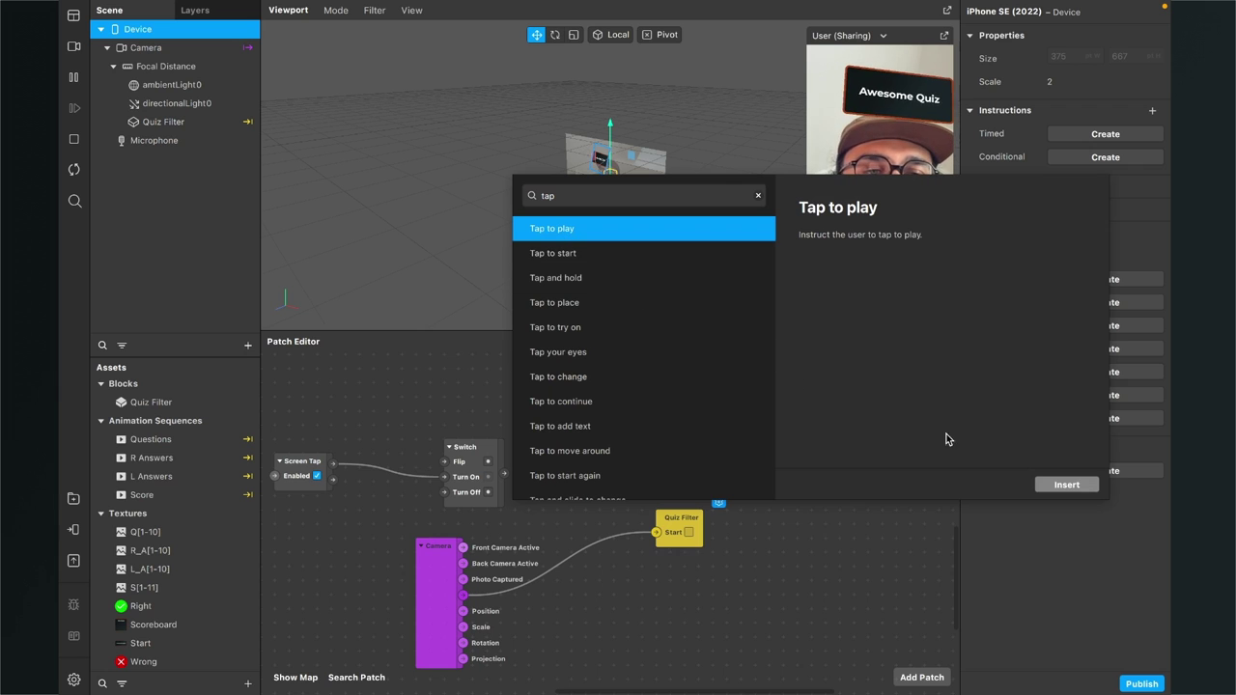
{"action": "left_click", "coordinate": [1065, 485]}
Move the Conditional Instruction patch up beneath the Score patch and set its option to Tap to play
{"action": "left_click_drag", "start_coordinate": [713, 462], "coordinate": [686, 435]}
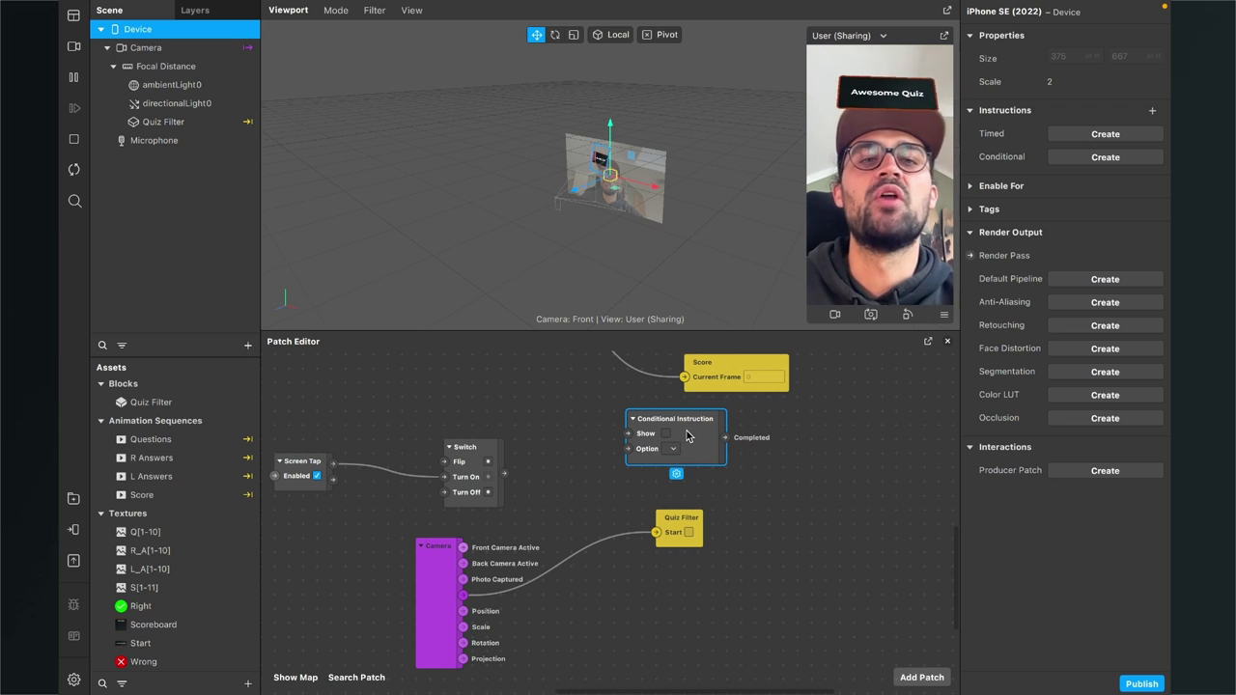
{"action": "scroll", "coordinate": [687, 435], "scroll_direction": "up", "scroll_amount": 3}
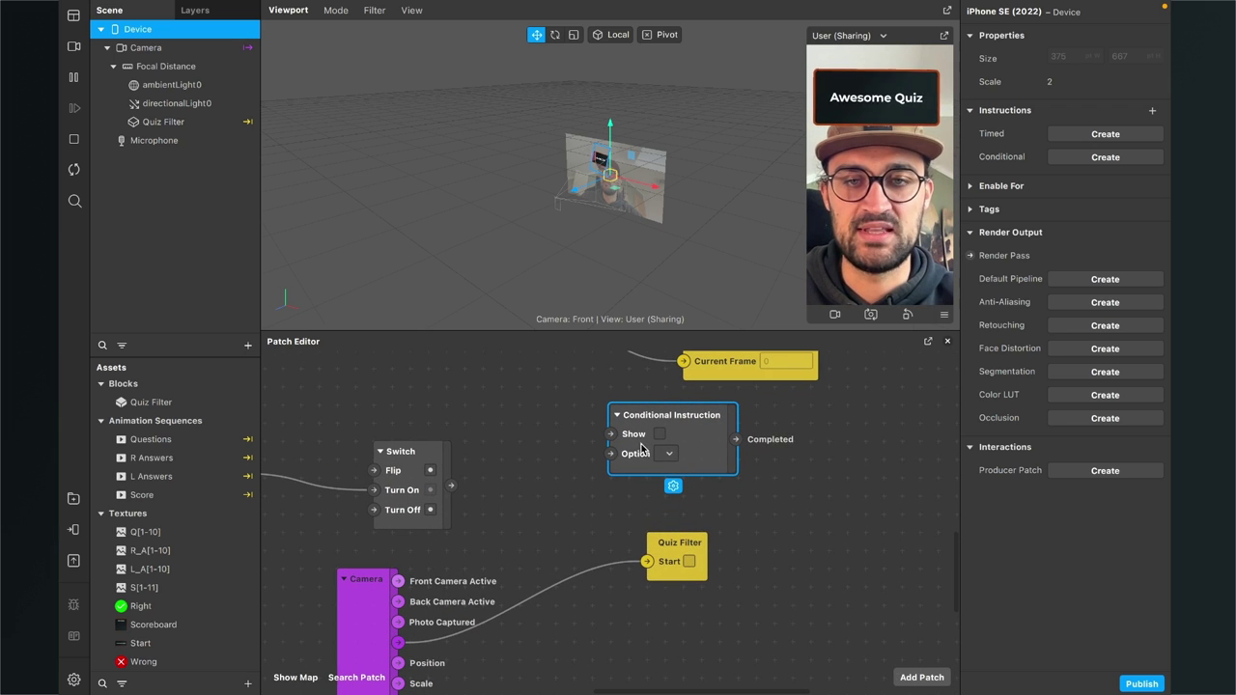
{"action": "left_click", "coordinate": [668, 455]}
{"action": "left_click", "coordinate": [672, 458]}
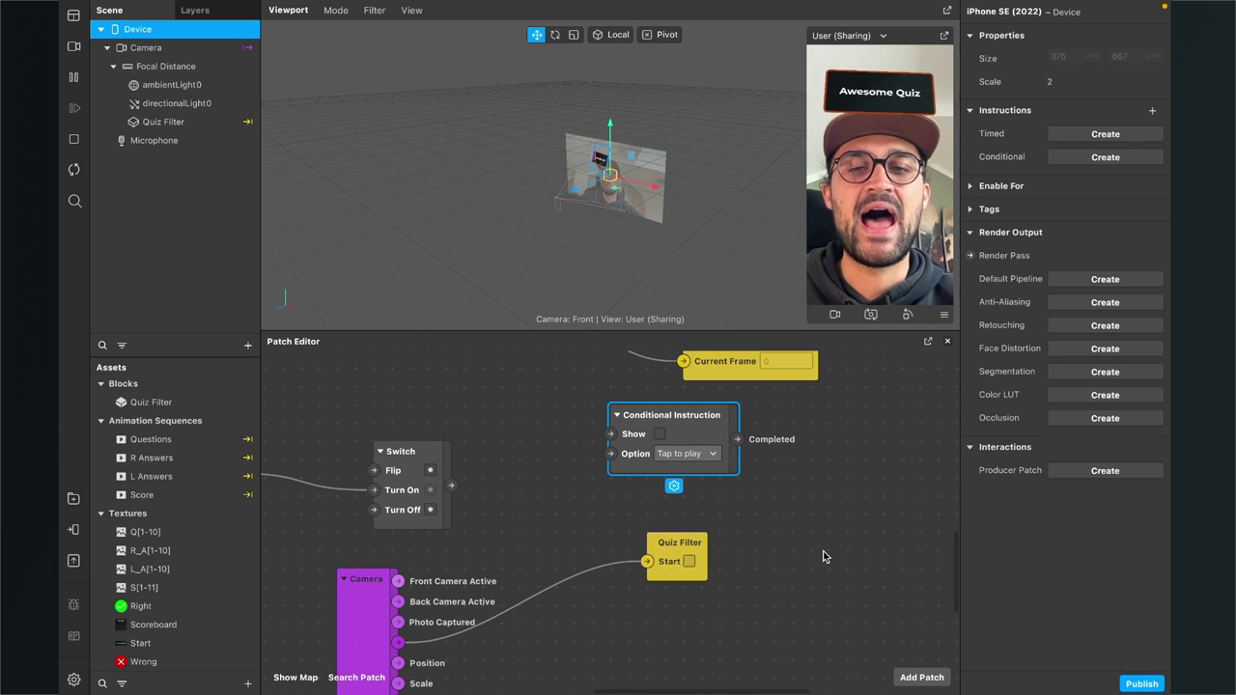
Add a Not patch and place it between the Switch and Conditional Instruction patches
{"action": "left_click", "coordinate": [923, 676]}
{"action": "type", "text": "not"}
{"action": "key", "text": "Return"}
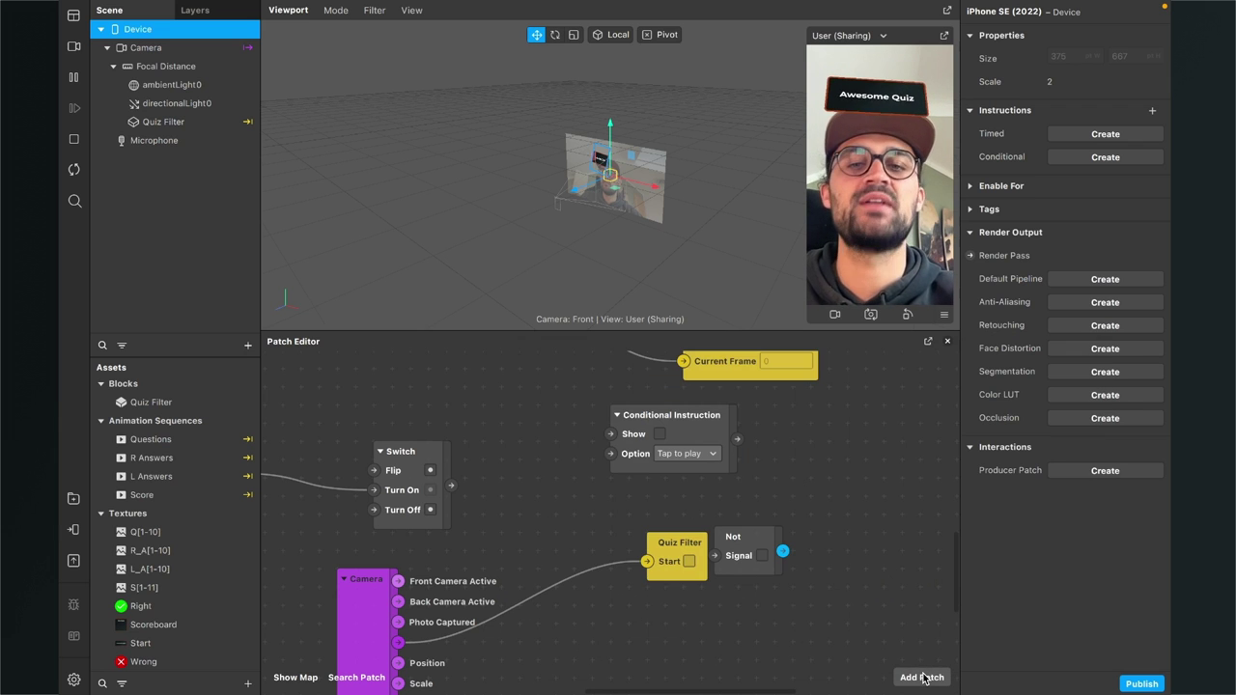
{"action": "left_click_drag", "start_coordinate": [729, 522], "coordinate": [505, 429]}
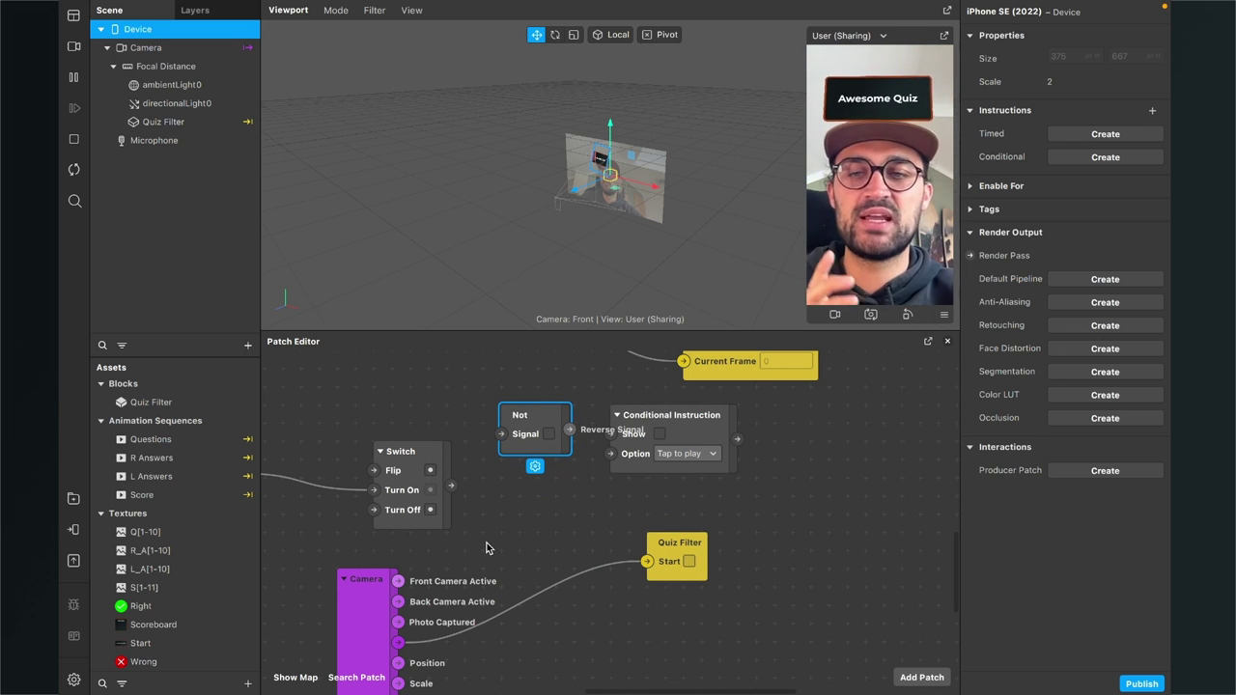
Route the Switch output through the Not patch into the Conditional Instruction's Show input, and connect it directly to the Quiz Filter's Start
{"action": "scroll", "coordinate": [486, 548], "scroll_direction": "down", "scroll_amount": 3}
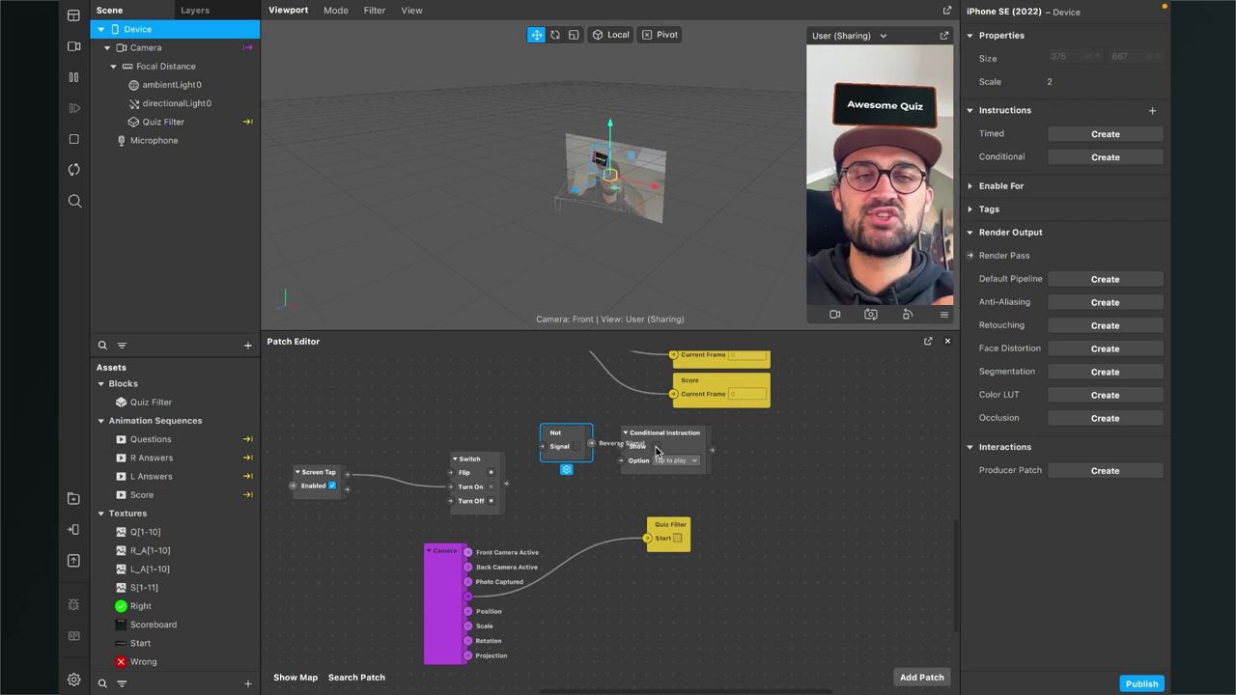
{"action": "scroll", "coordinate": [656, 451], "scroll_direction": "up", "scroll_amount": 3}
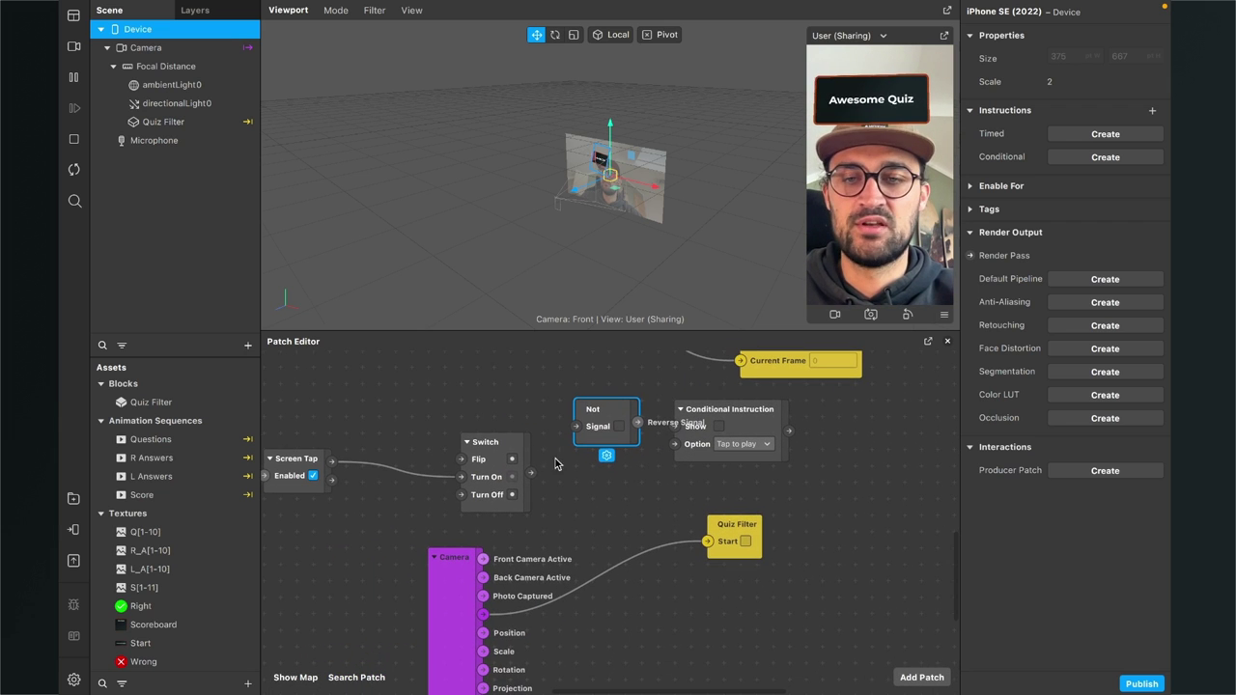
{"action": "left_click", "coordinate": [529, 477]}
{"action": "left_click_drag", "start_coordinate": [530, 477], "coordinate": [765, 423]}
{"action": "left_click", "coordinate": [556, 520]}
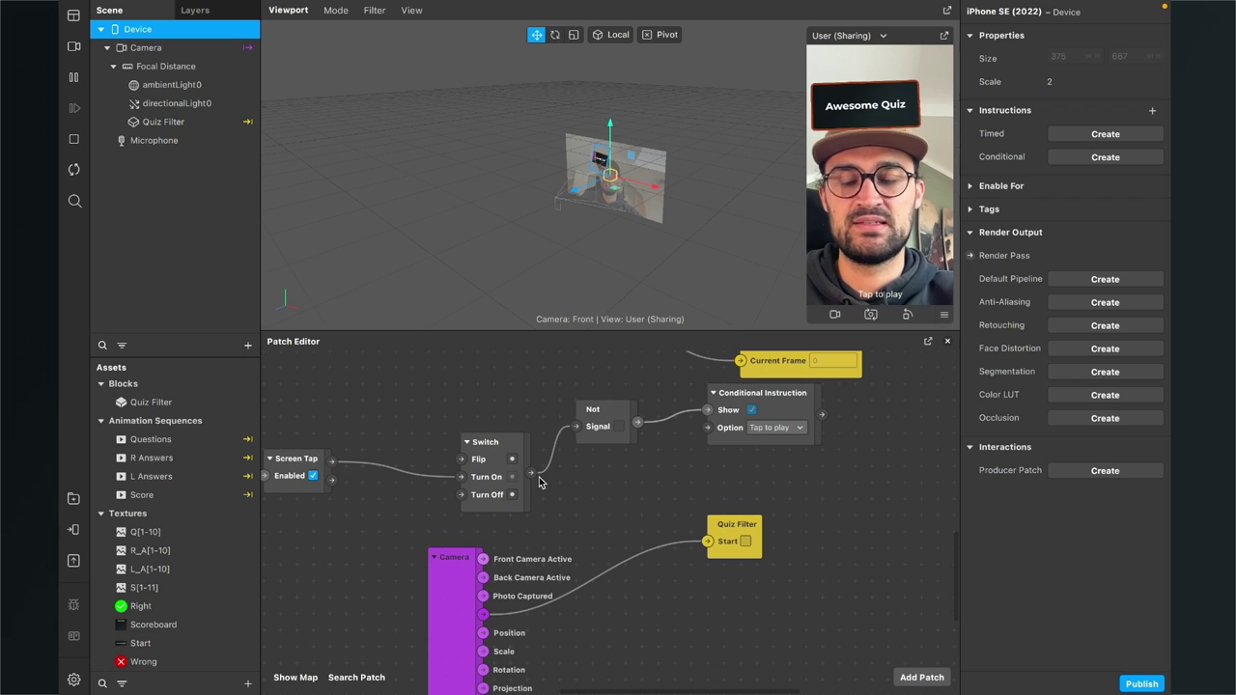
{"action": "left_click_drag", "start_coordinate": [532, 475], "coordinate": [723, 542]}
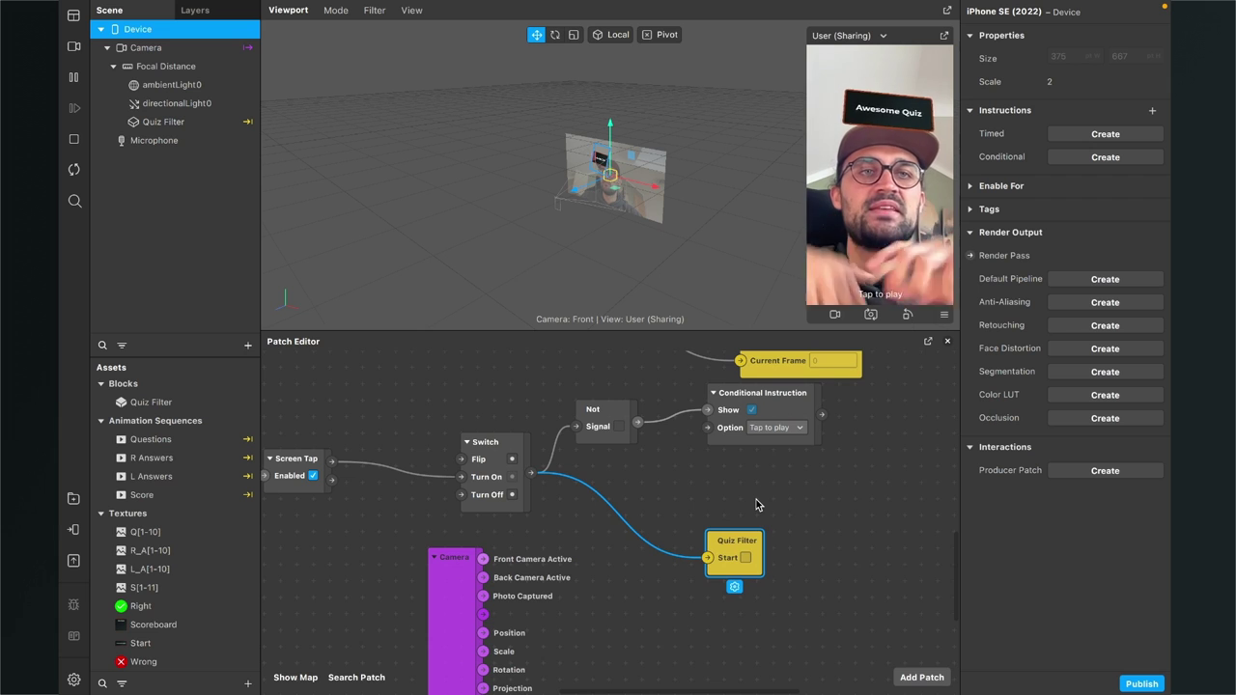
Restart the effect, simulate a screen tap in the preview to start the quiz, and enlarge the viewport
{"action": "left_click", "coordinate": [73, 169]}
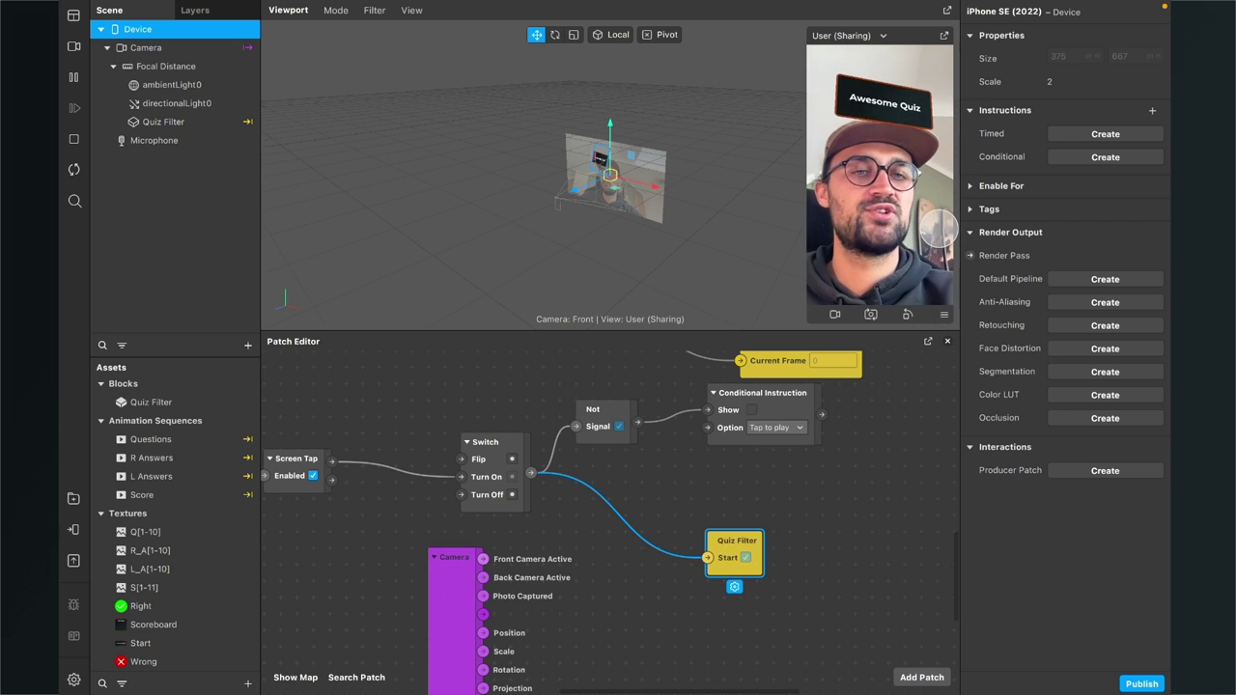
{"action": "left_click", "coordinate": [937, 229]}
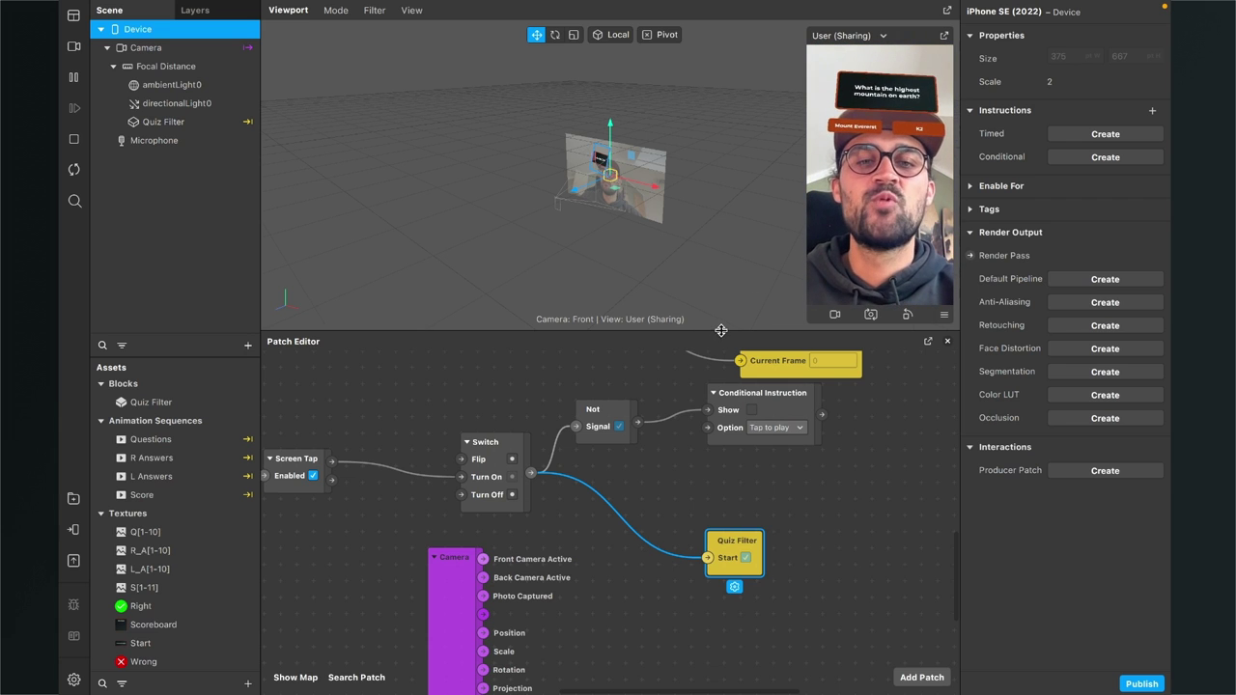
{"action": "left_click_drag", "start_coordinate": [720, 331], "coordinate": [721, 575]}
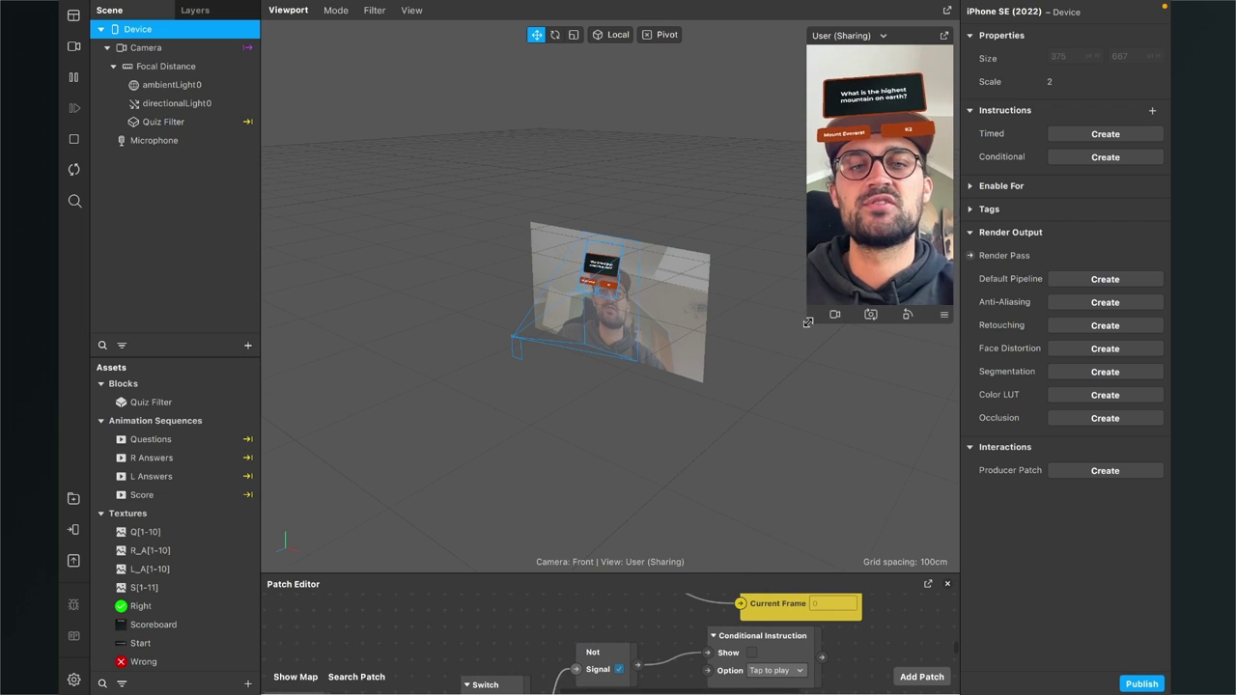
Enlarge the preview, select the Quiz Filter block and widen its properties so the scale and position input names can be read
{"action": "left_click_drag", "start_coordinate": [809, 321], "coordinate": [723, 477]}
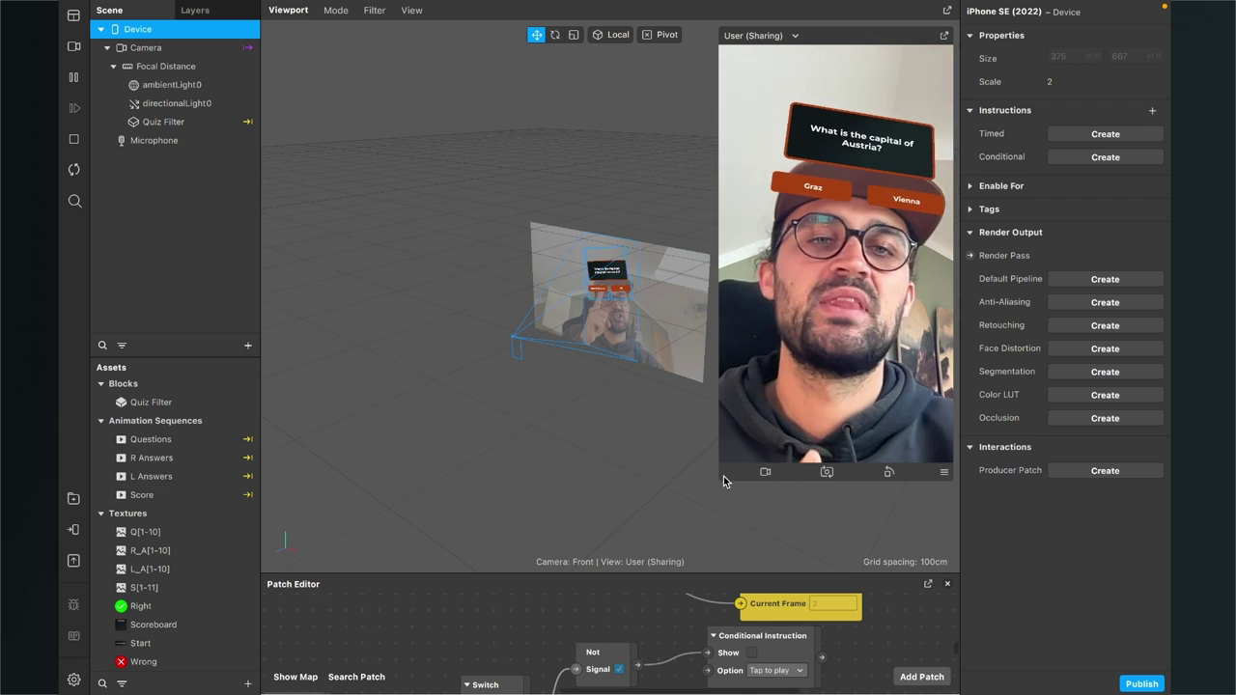
{"action": "left_click", "coordinate": [147, 124]}
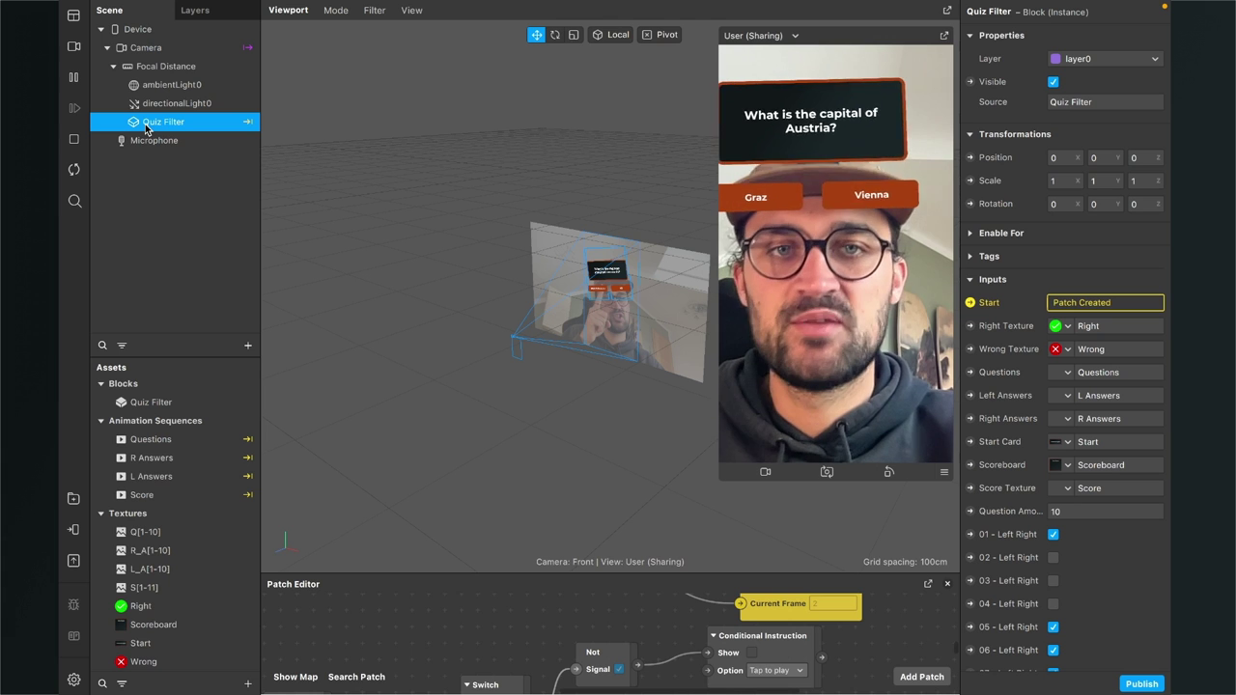
{"action": "scroll", "coordinate": [1077, 542], "scroll_direction": "down", "scroll_amount": 5}
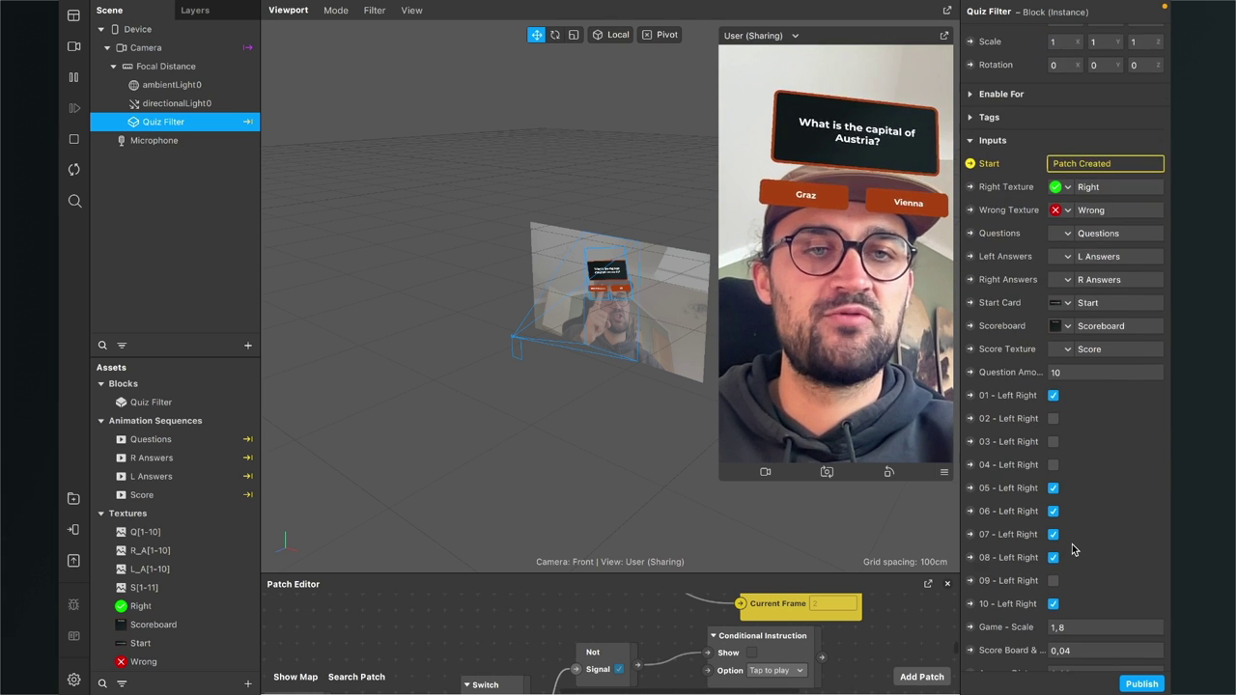
{"action": "scroll", "coordinate": [1046, 470], "scroll_direction": "down", "scroll_amount": 3}
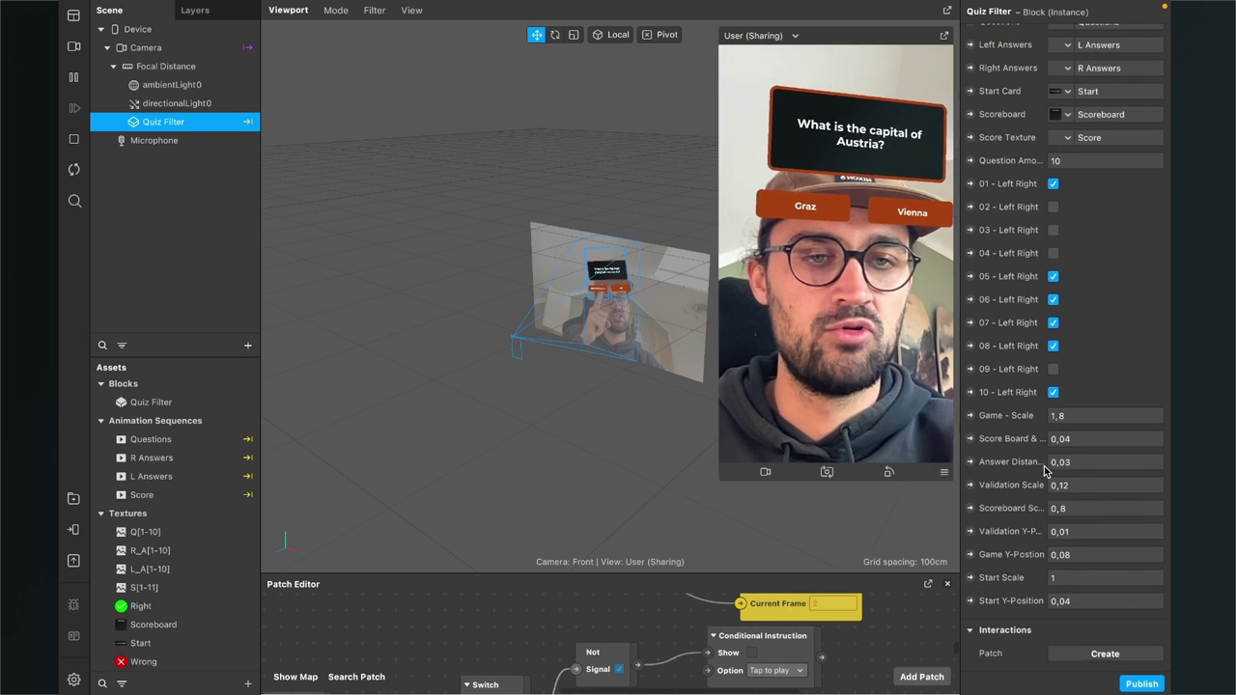
{"action": "left_click", "coordinate": [1074, 415]}
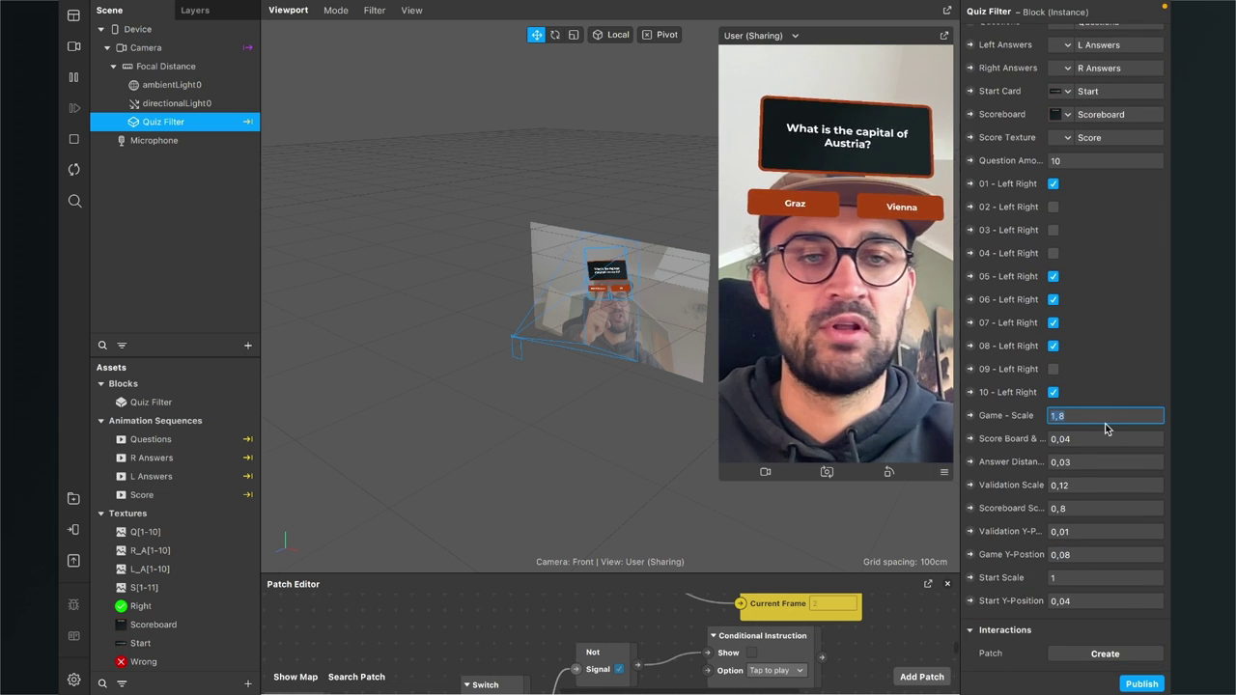
{"action": "left_click_drag", "start_coordinate": [961, 426], "coordinate": [861, 426]}
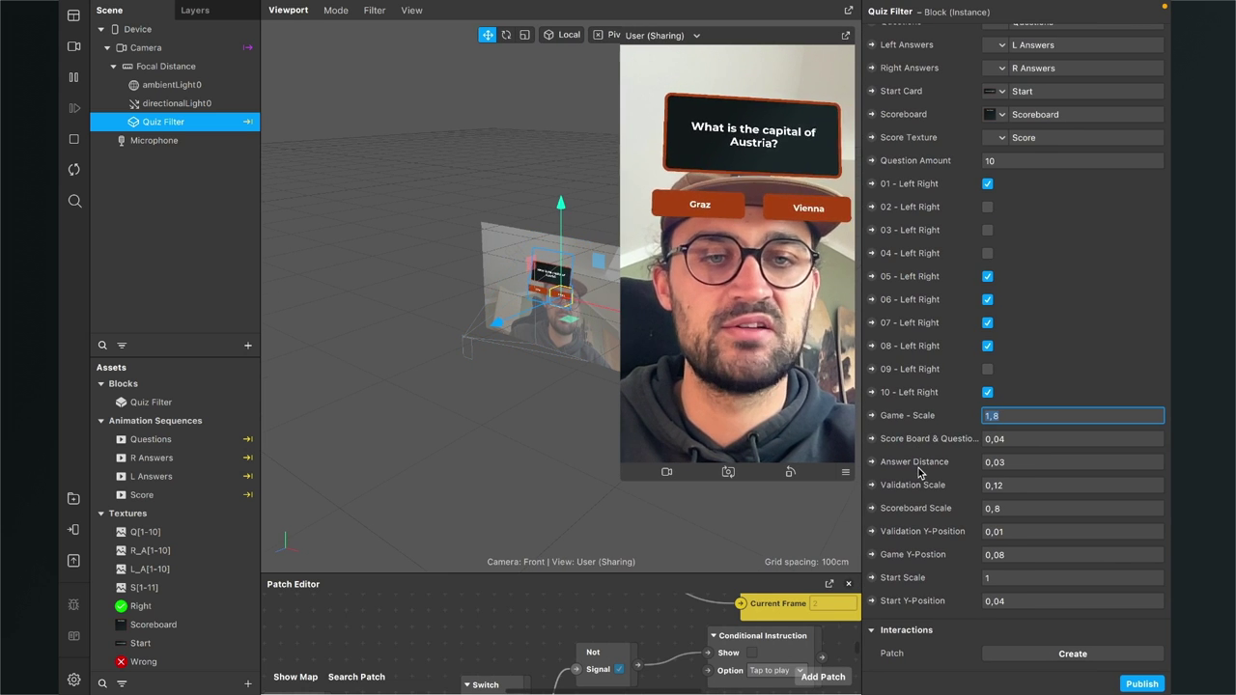
Try Validation Scale values of 0,2 and 0,14 on the Quiz Filter, and set the value back to 0,12
{"action": "left_click", "coordinate": [1023, 485]}
{"action": "type", "text": "0,2"}
{"action": "key", "text": "Return"}
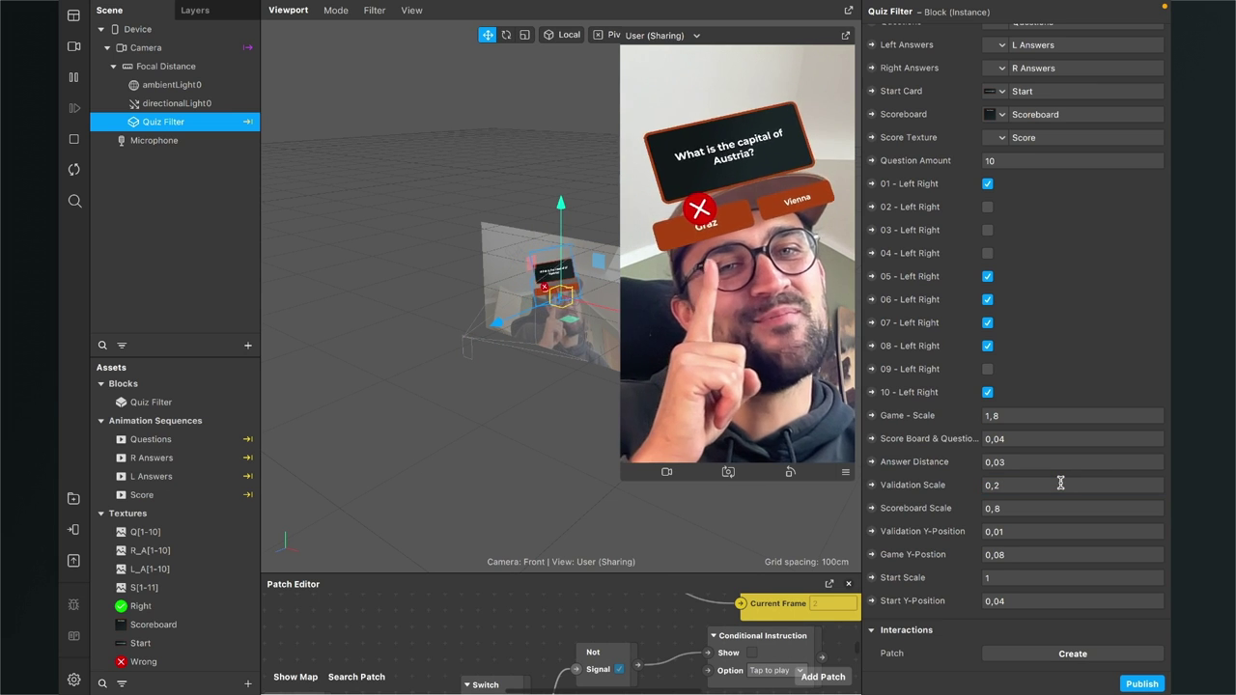
{"action": "left_click", "coordinate": [1060, 484]}
{"action": "key", "text": "BackSpace"}
{"action": "type", "text": "1"}
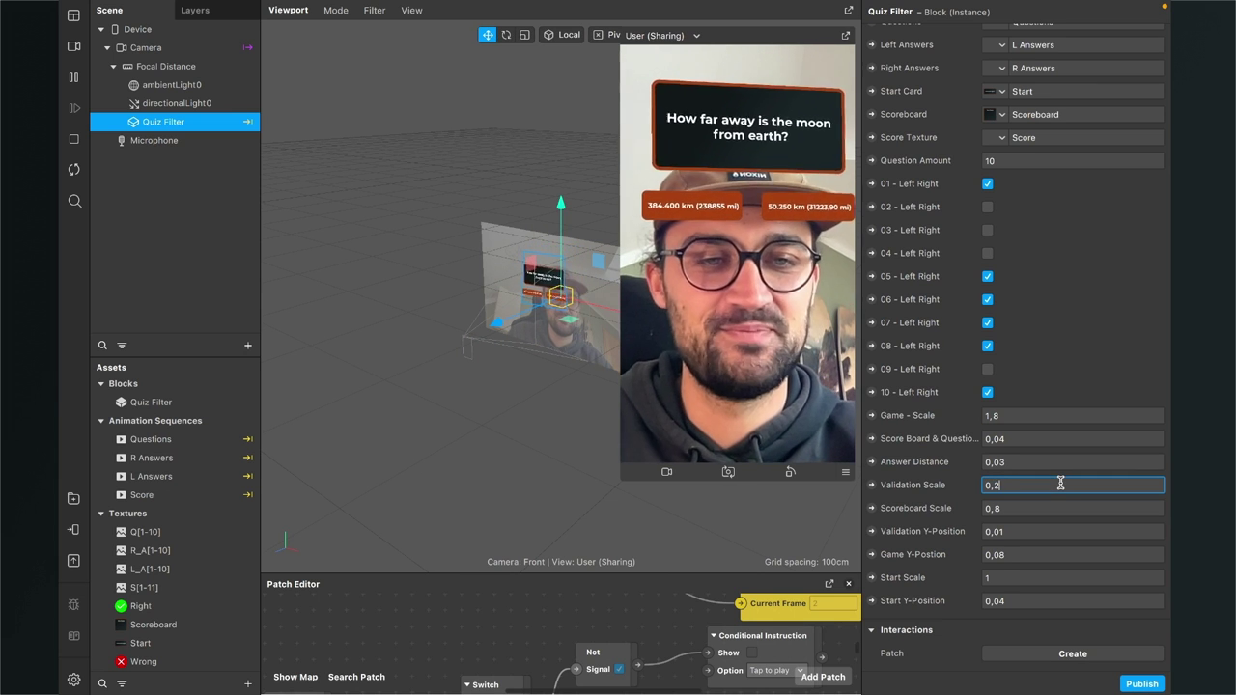
{"action": "type", "text": "4"}
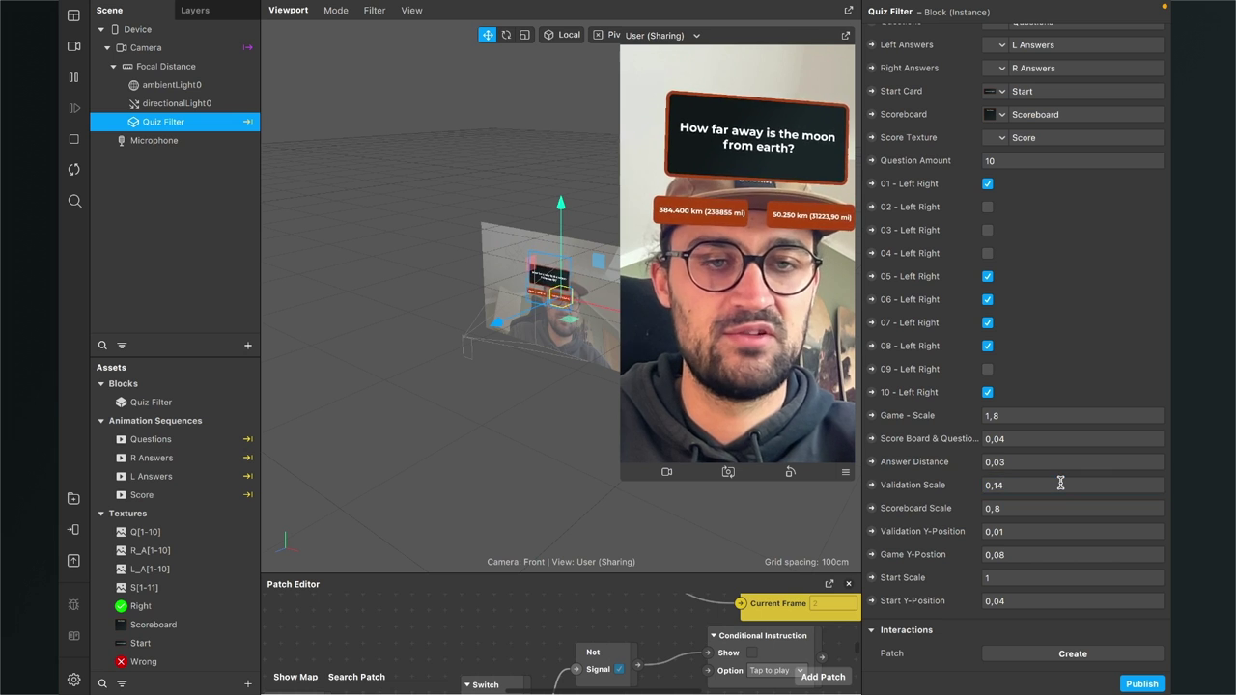
{"action": "key", "text": "BackSpace"}
{"action": "type", "text": "2"}
{"action": "key", "text": "Return"}
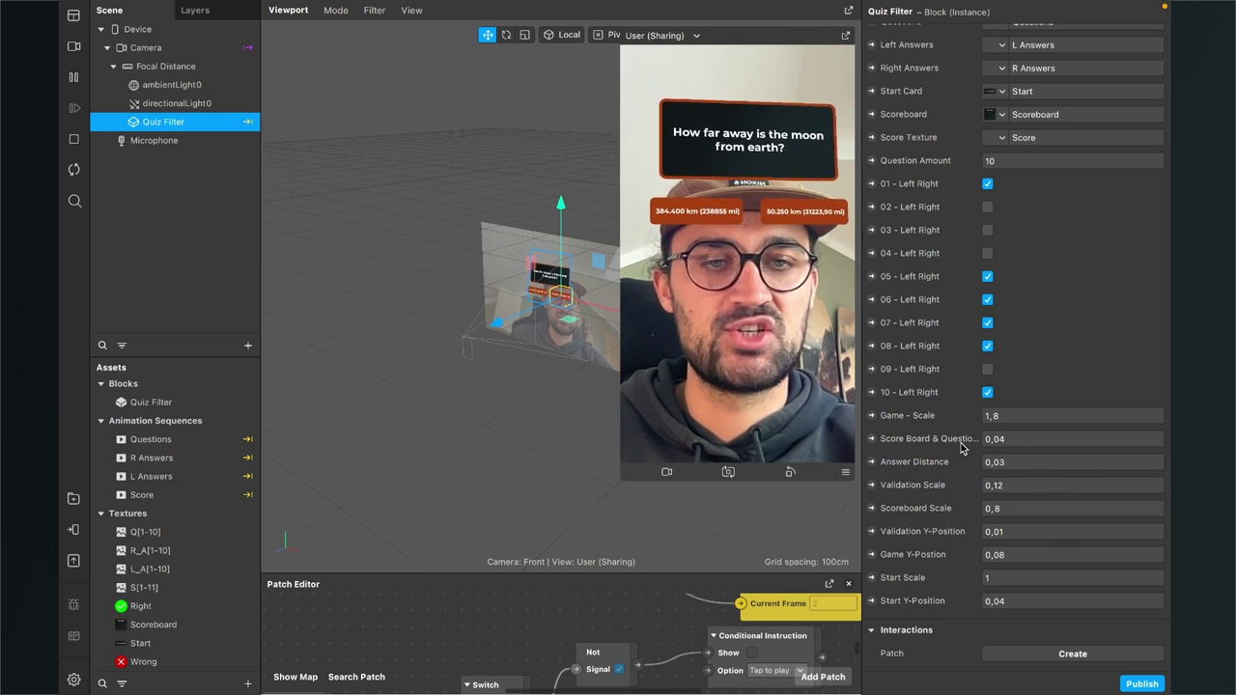
{"action": "left_click", "coordinate": [1026, 439]}
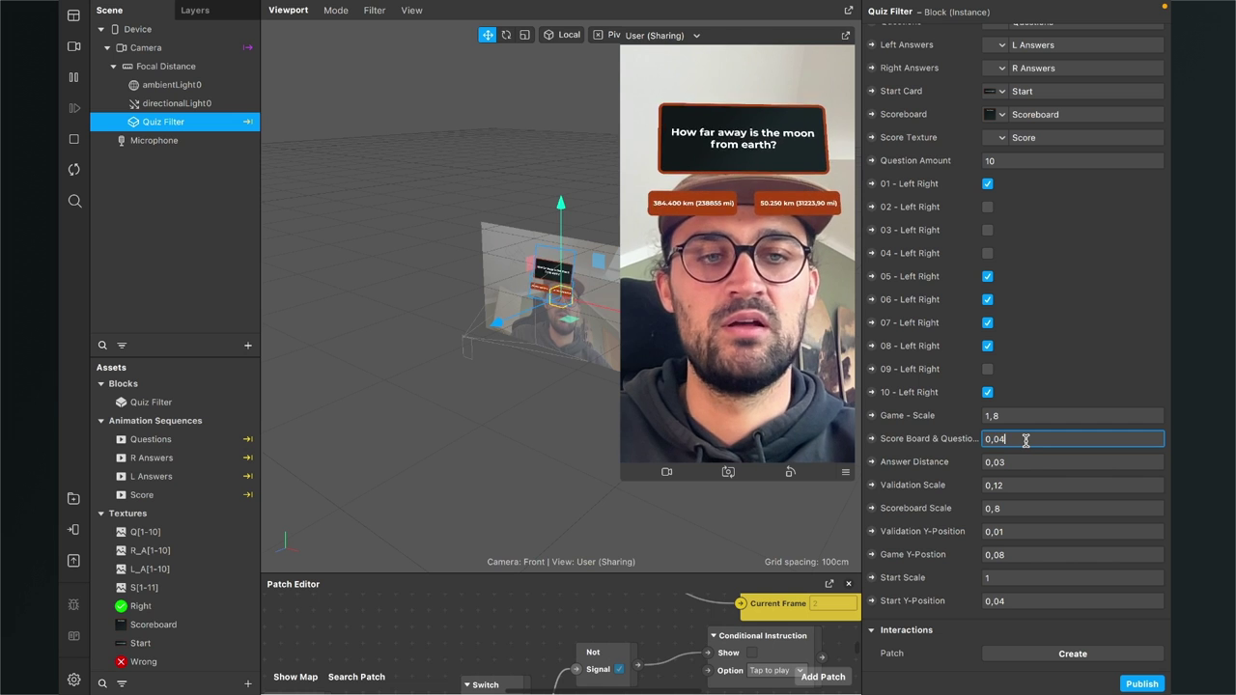
{"action": "key", "text": "Return"}
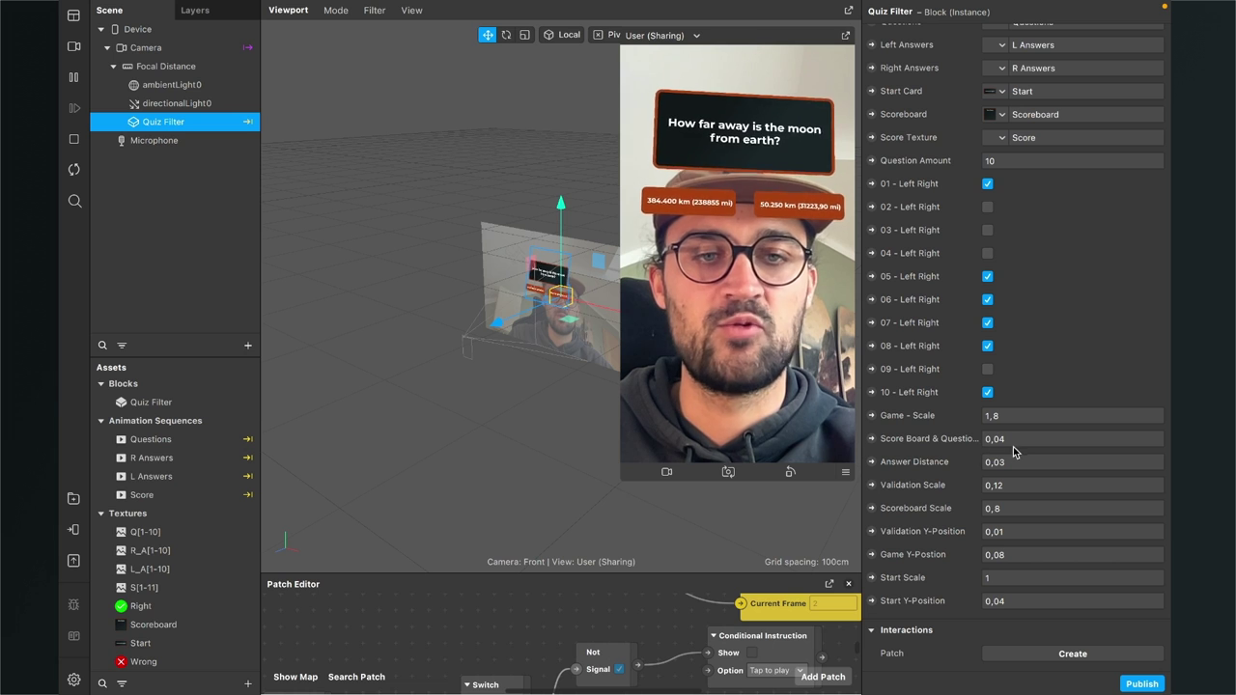
{"action": "left_click", "coordinate": [1060, 531]}
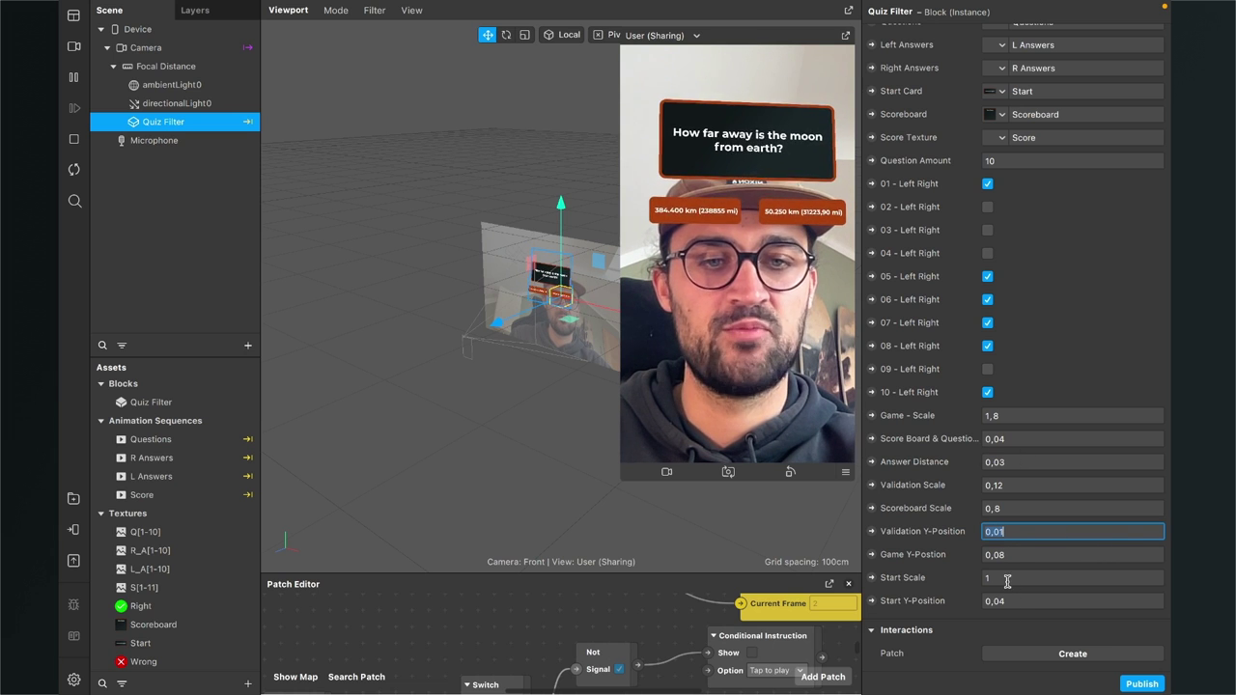
Try a Game Y-Position of 0,1 on the Quiz Filter, and set the value back to 0,08
{"action": "left_click", "coordinate": [1026, 554]}
{"action": "key", "text": "BackSpace"}
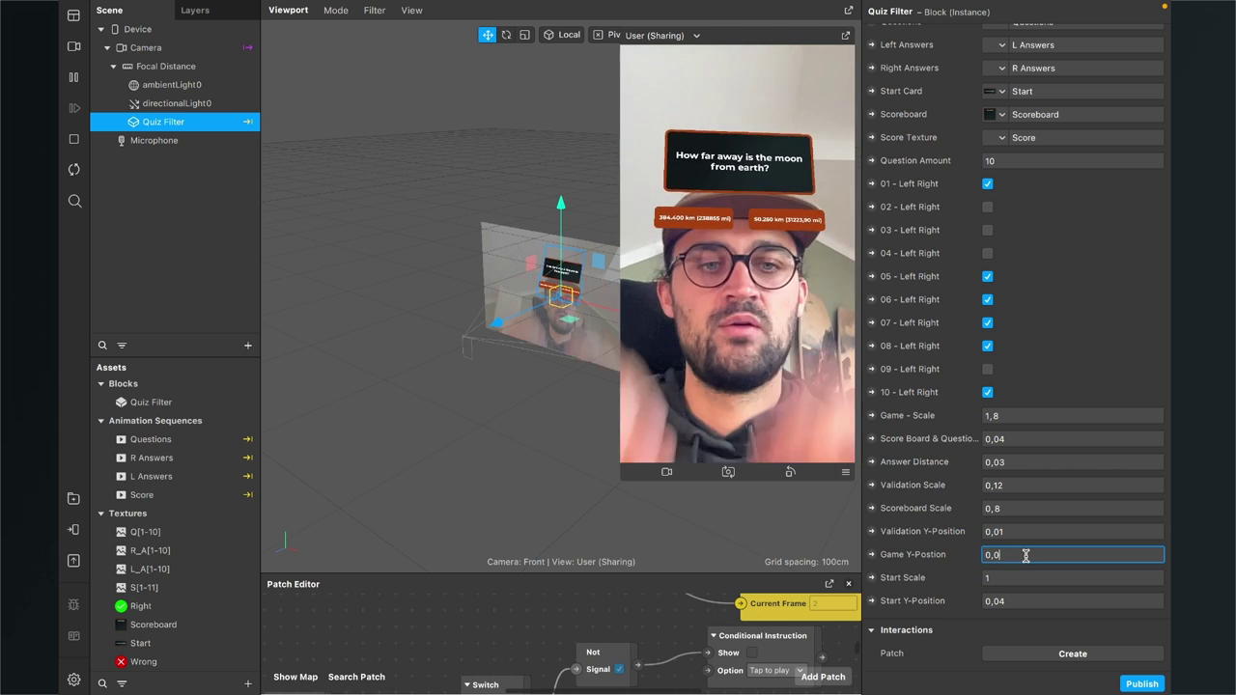
{"action": "key", "text": "BackSpace"}
{"action": "type", "text": "1"}
{"action": "key", "text": "Return"}
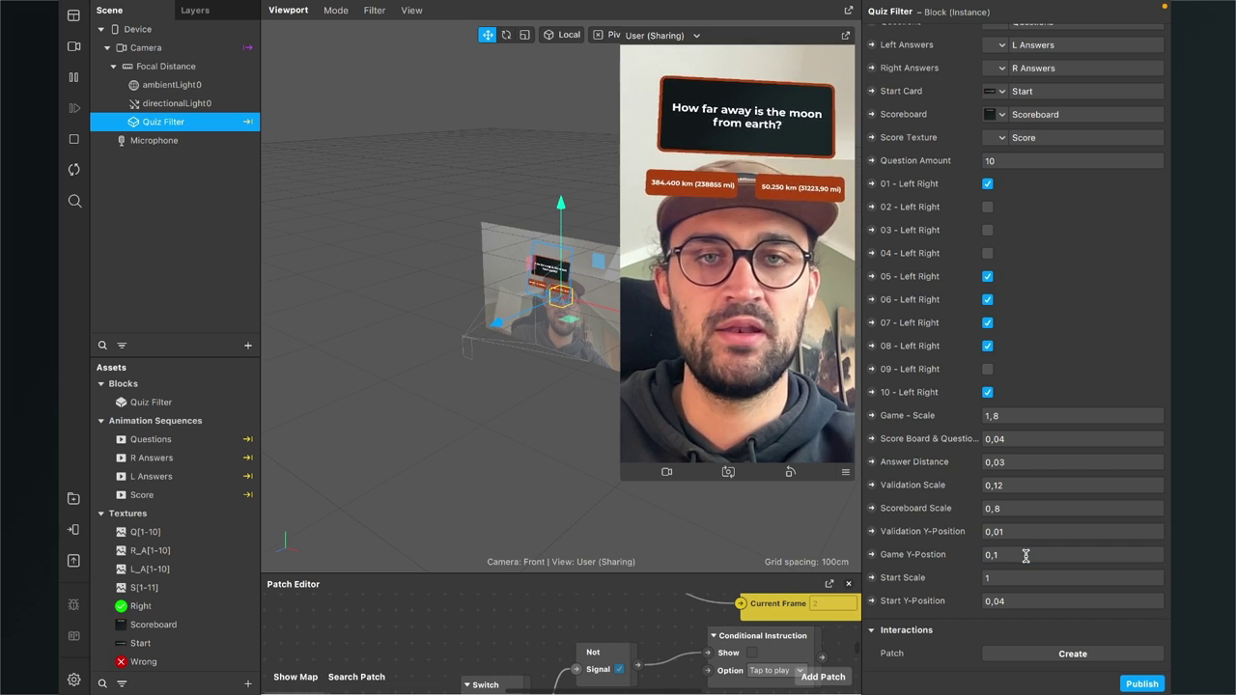
{"action": "left_click", "coordinate": [1024, 555]}
{"action": "key", "text": "BackSpace"}
{"action": "type", "text": "08"}
{"action": "key", "text": "Return"}
Restart the effect and enlarge the Patch Editor to show more of the patch graph around the Switch and Score patches
{"action": "left_click", "coordinate": [73, 169]}
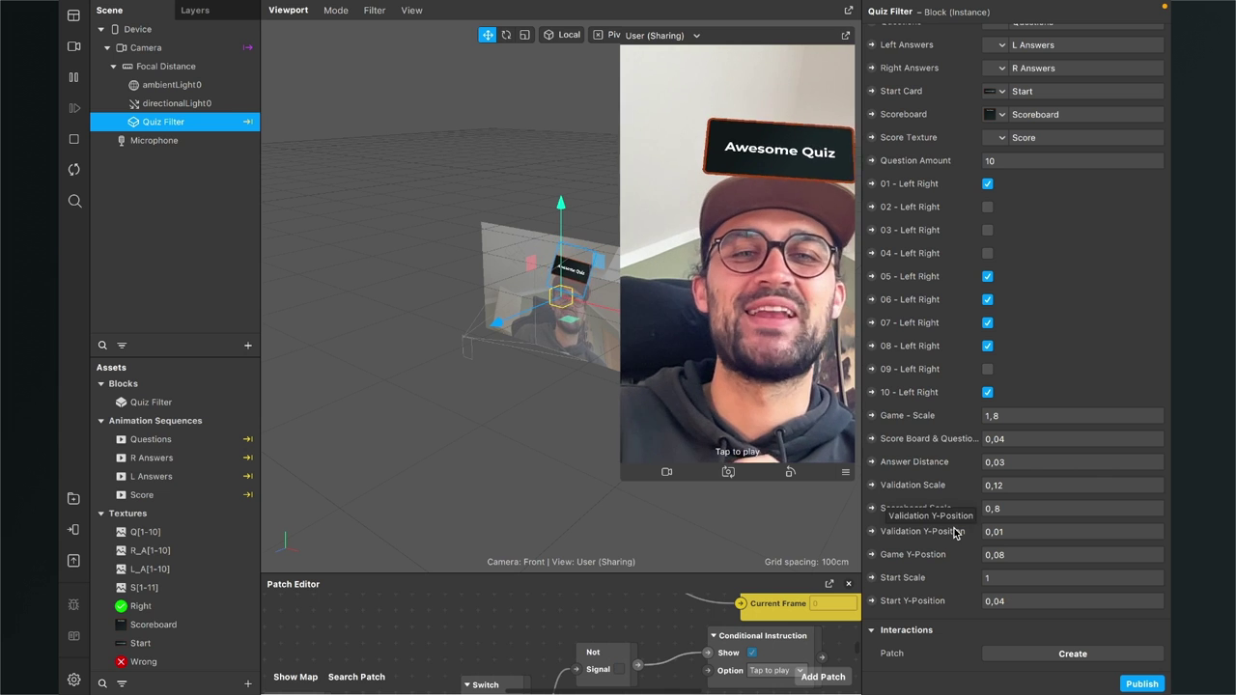
{"action": "left_click_drag", "start_coordinate": [659, 574], "coordinate": [661, 419]}
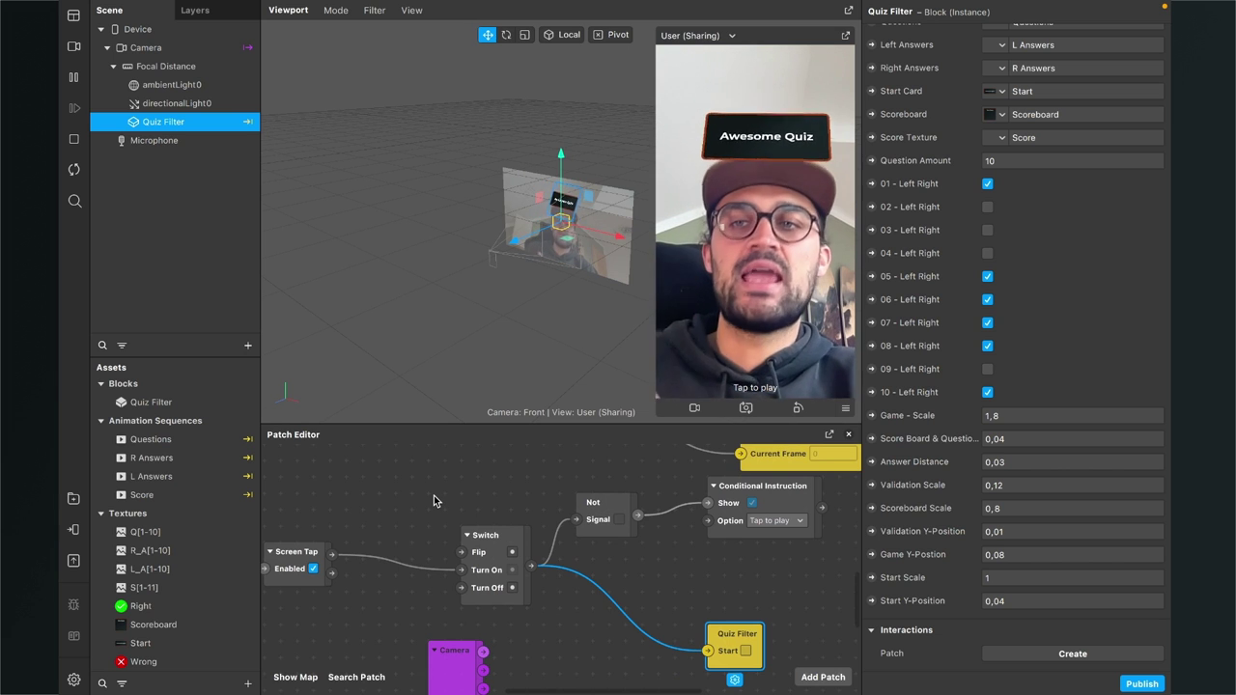
{"action": "scroll", "coordinate": [434, 497], "scroll_direction": "down", "scroll_amount": 1}
{"action": "scroll", "coordinate": [434, 499], "scroll_direction": "up", "scroll_amount": 5}
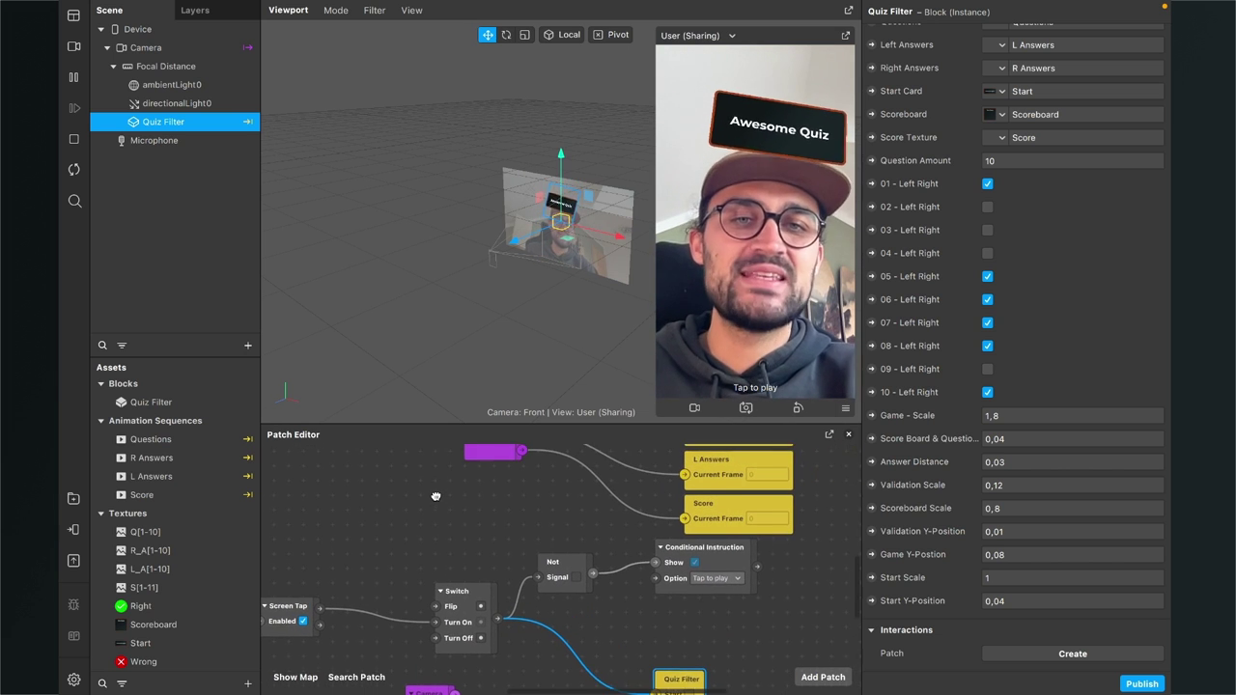